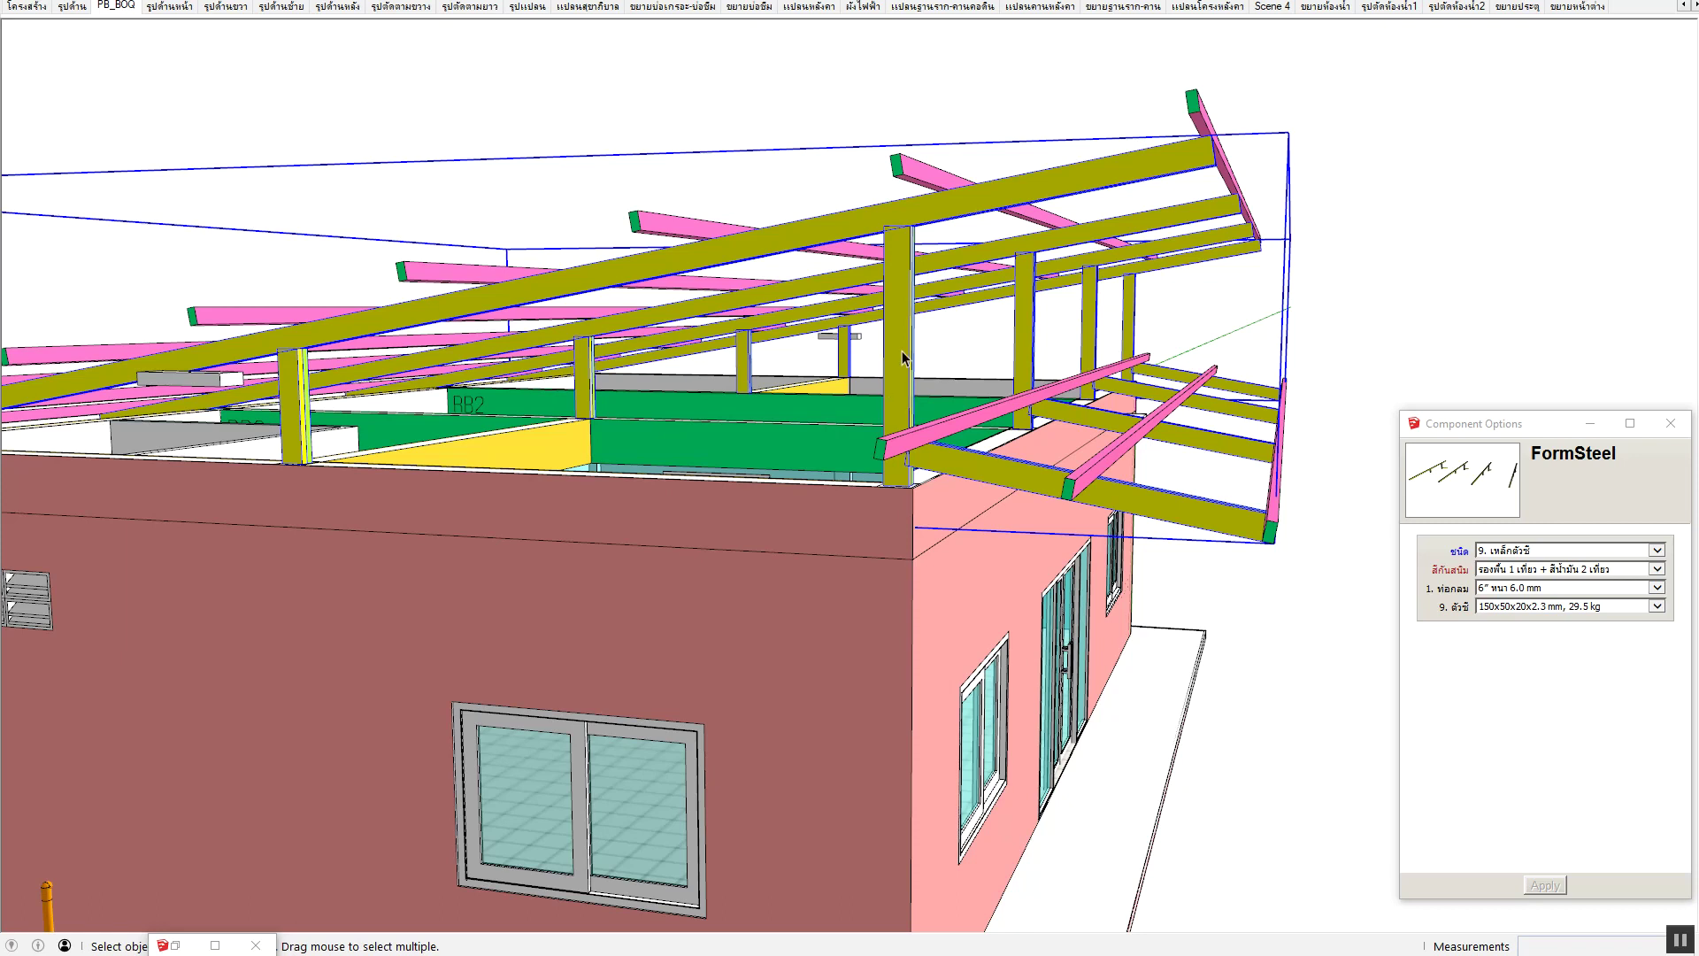
Measure the roof frame's column and beam edges with Tape Measure, leaving dashed guide lines.
scroll(911, 431, up, 2)
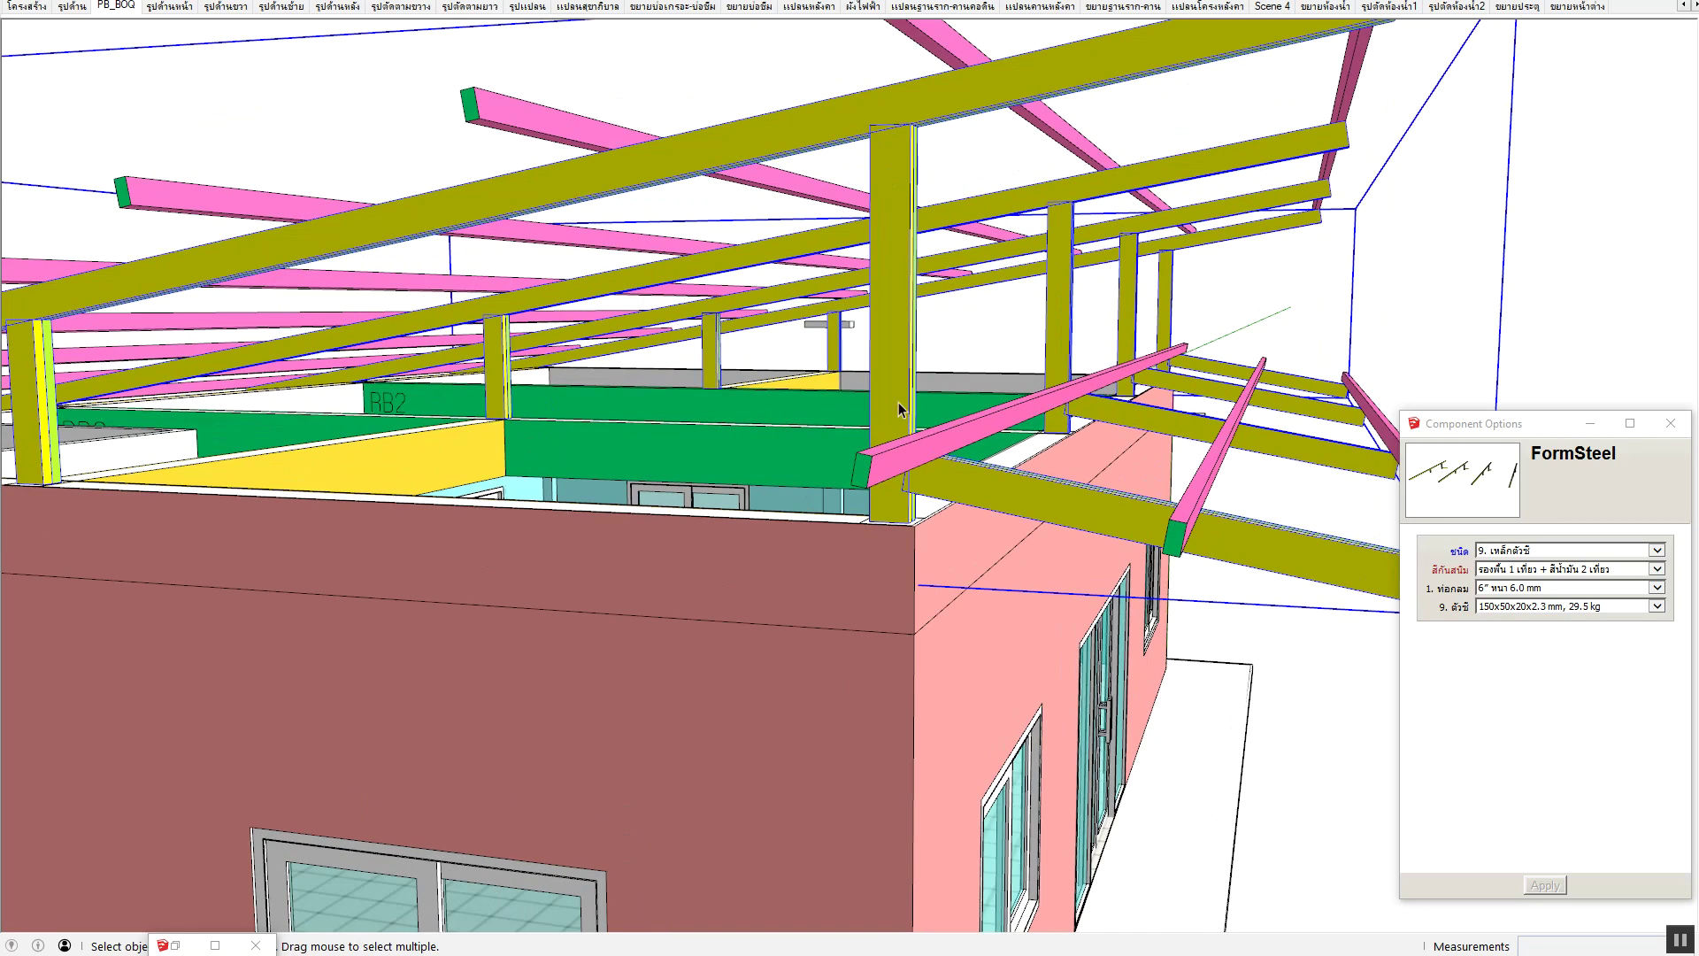
middle_drag(900, 409, 929, 423)
key(t)
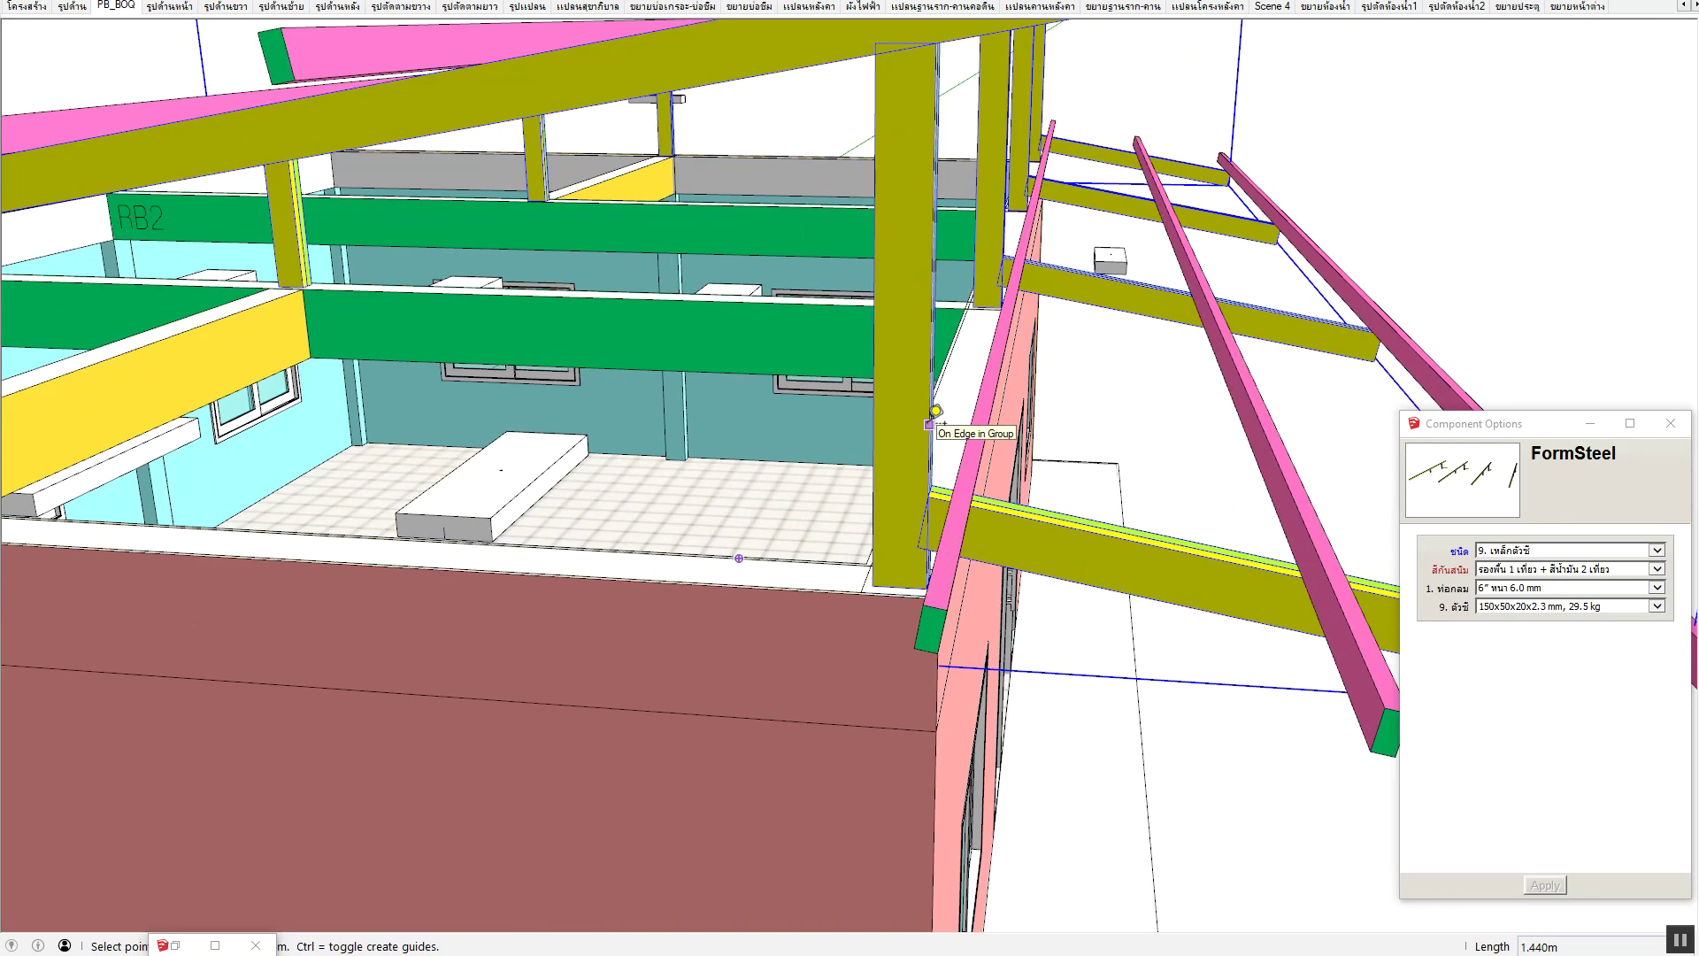
click(929, 425)
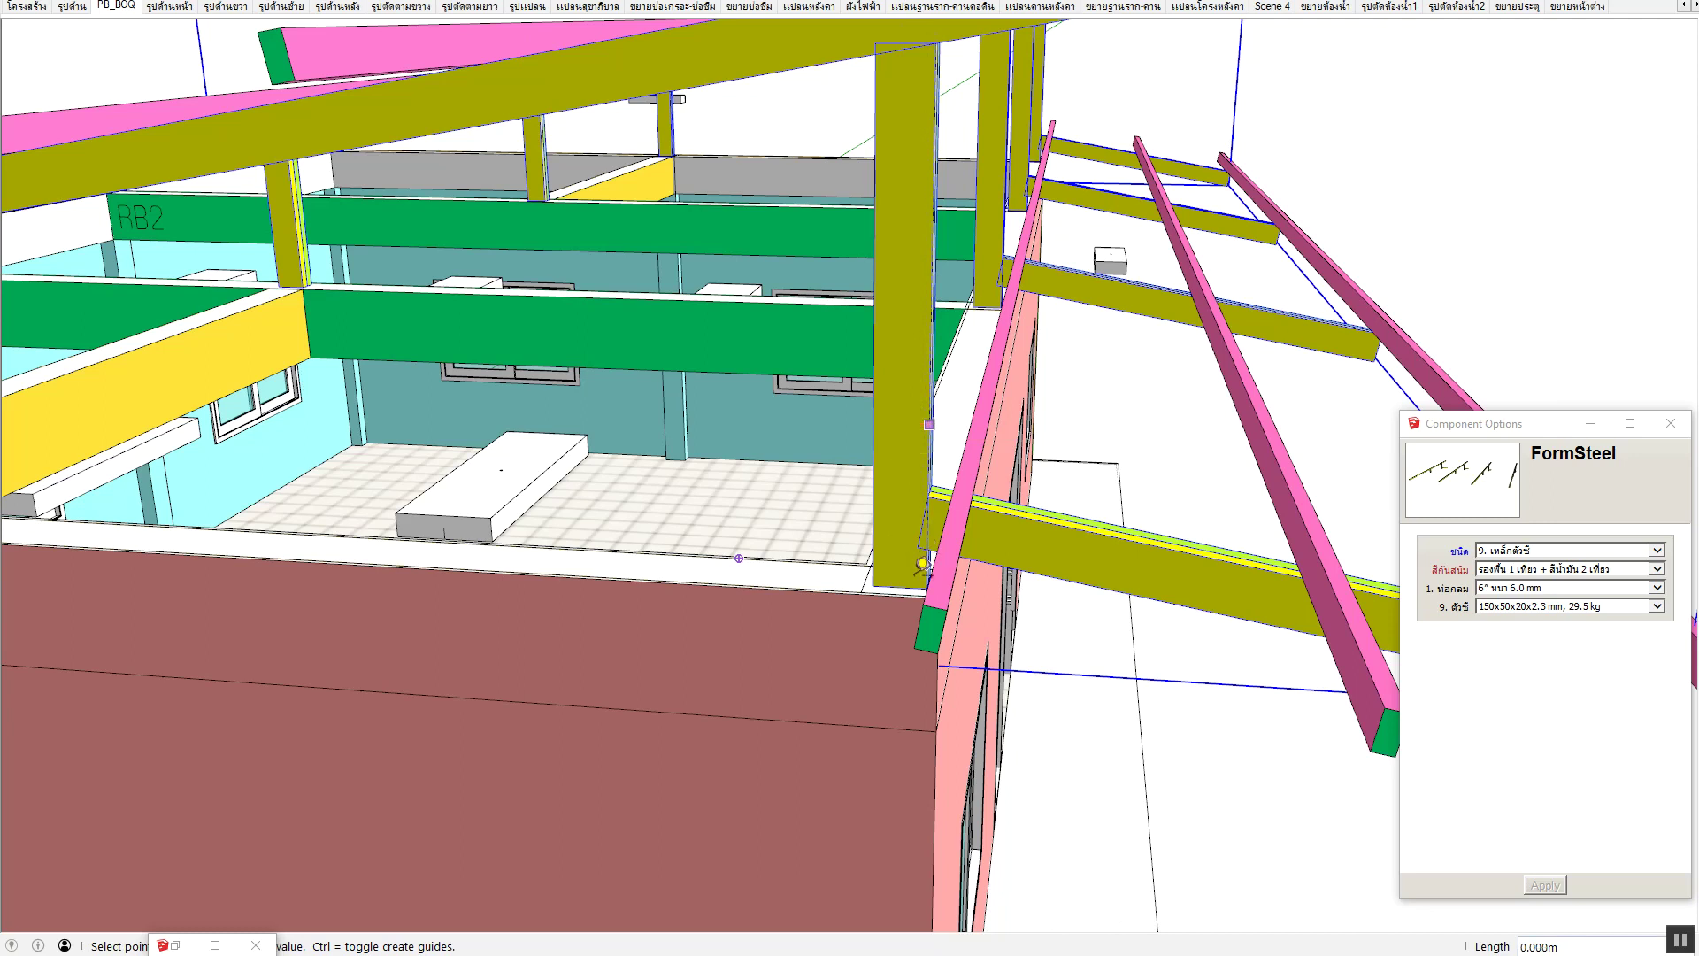
click(907, 571)
click(1081, 529)
middle_drag(1106, 522, 971, 234)
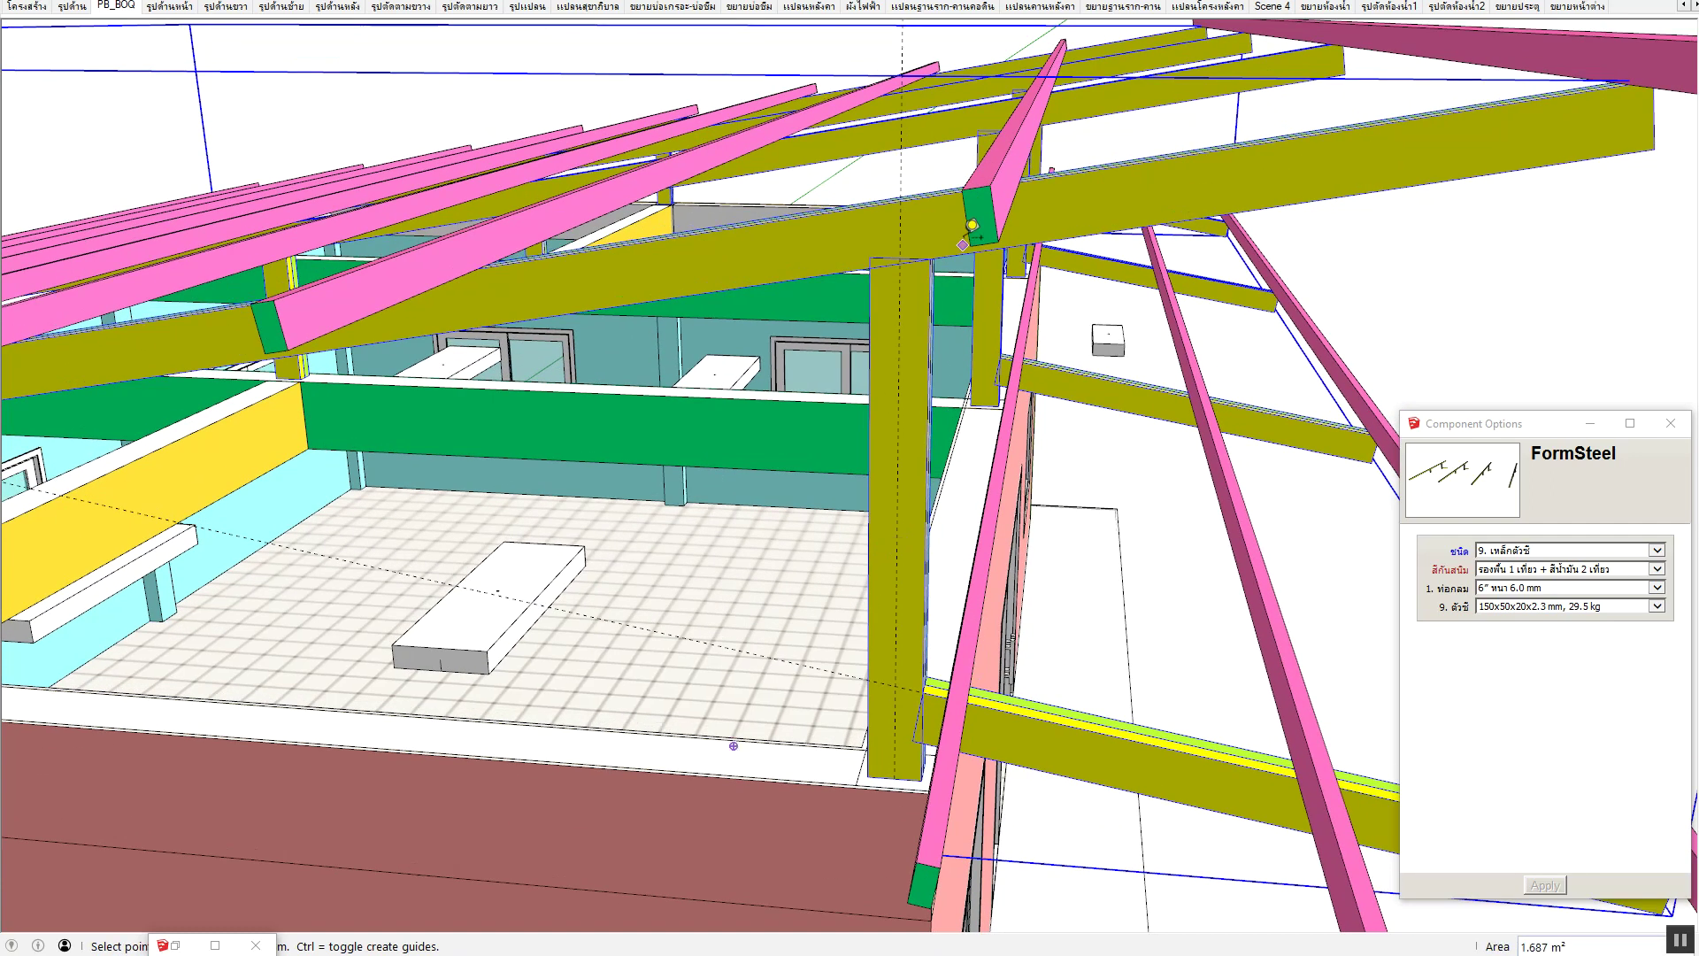
click(956, 184)
mouse_move(1038, 224)
middle_down()
mouse_move(899, 184)
mouse_move(829, 304)
middle_up()
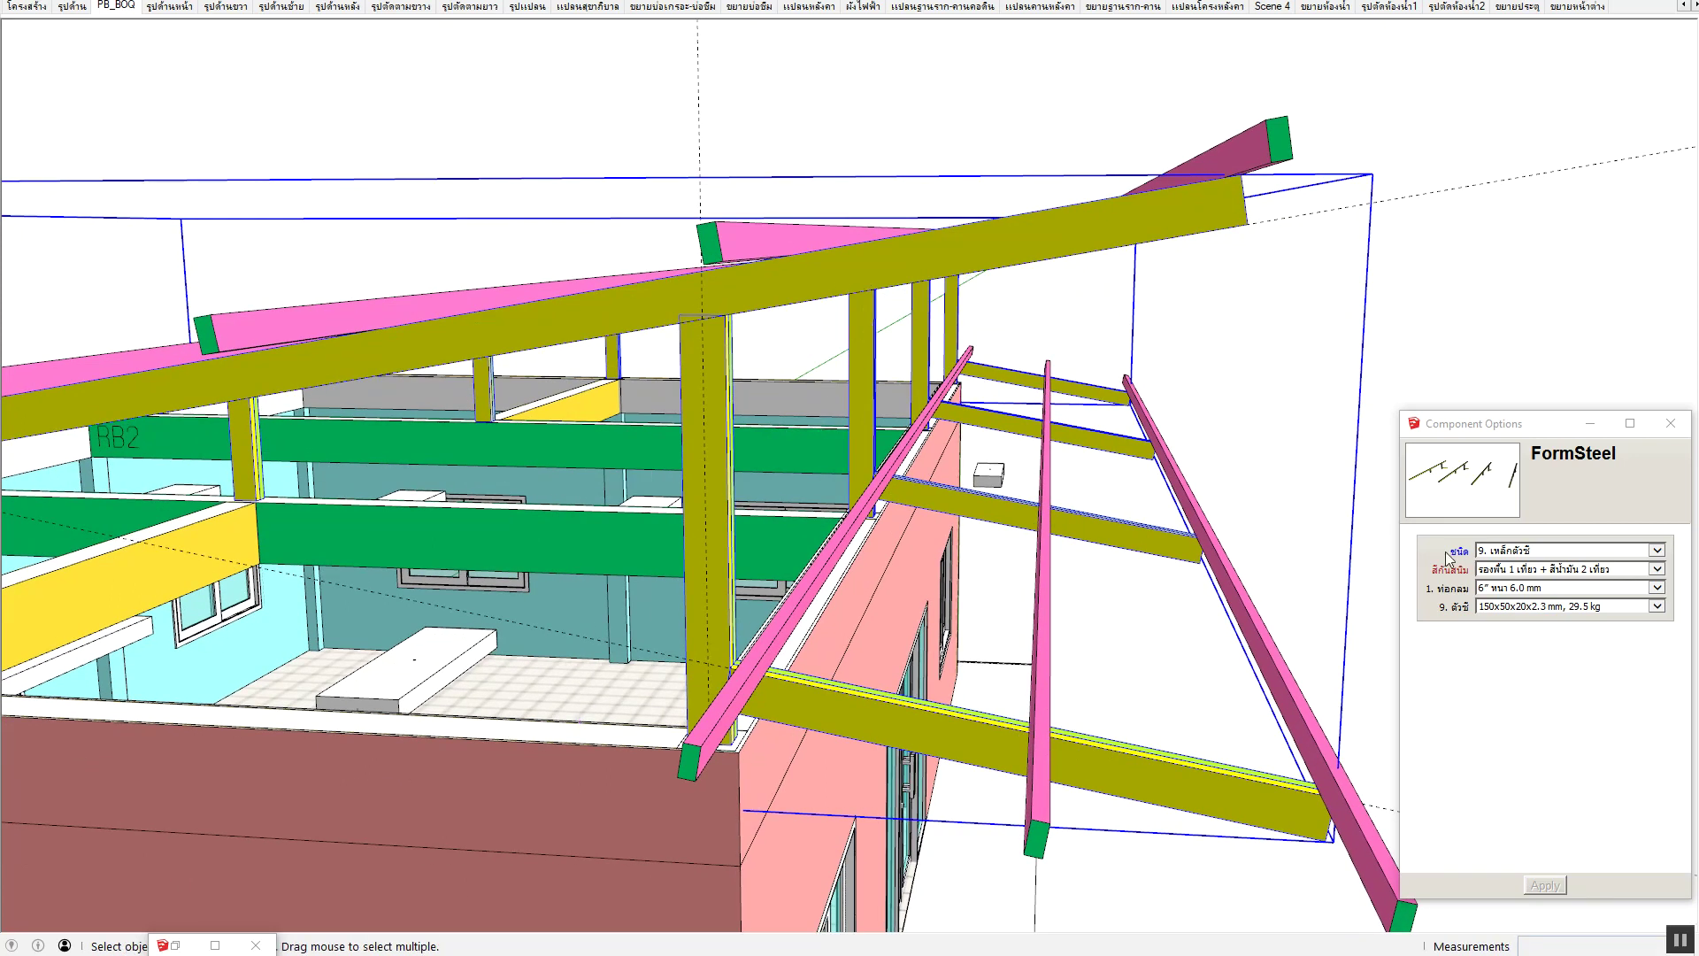
Apply the 100x50x20x3.2 mm, 33.04 kg C-channel size to the frame and inspect it.
click(1510, 613)
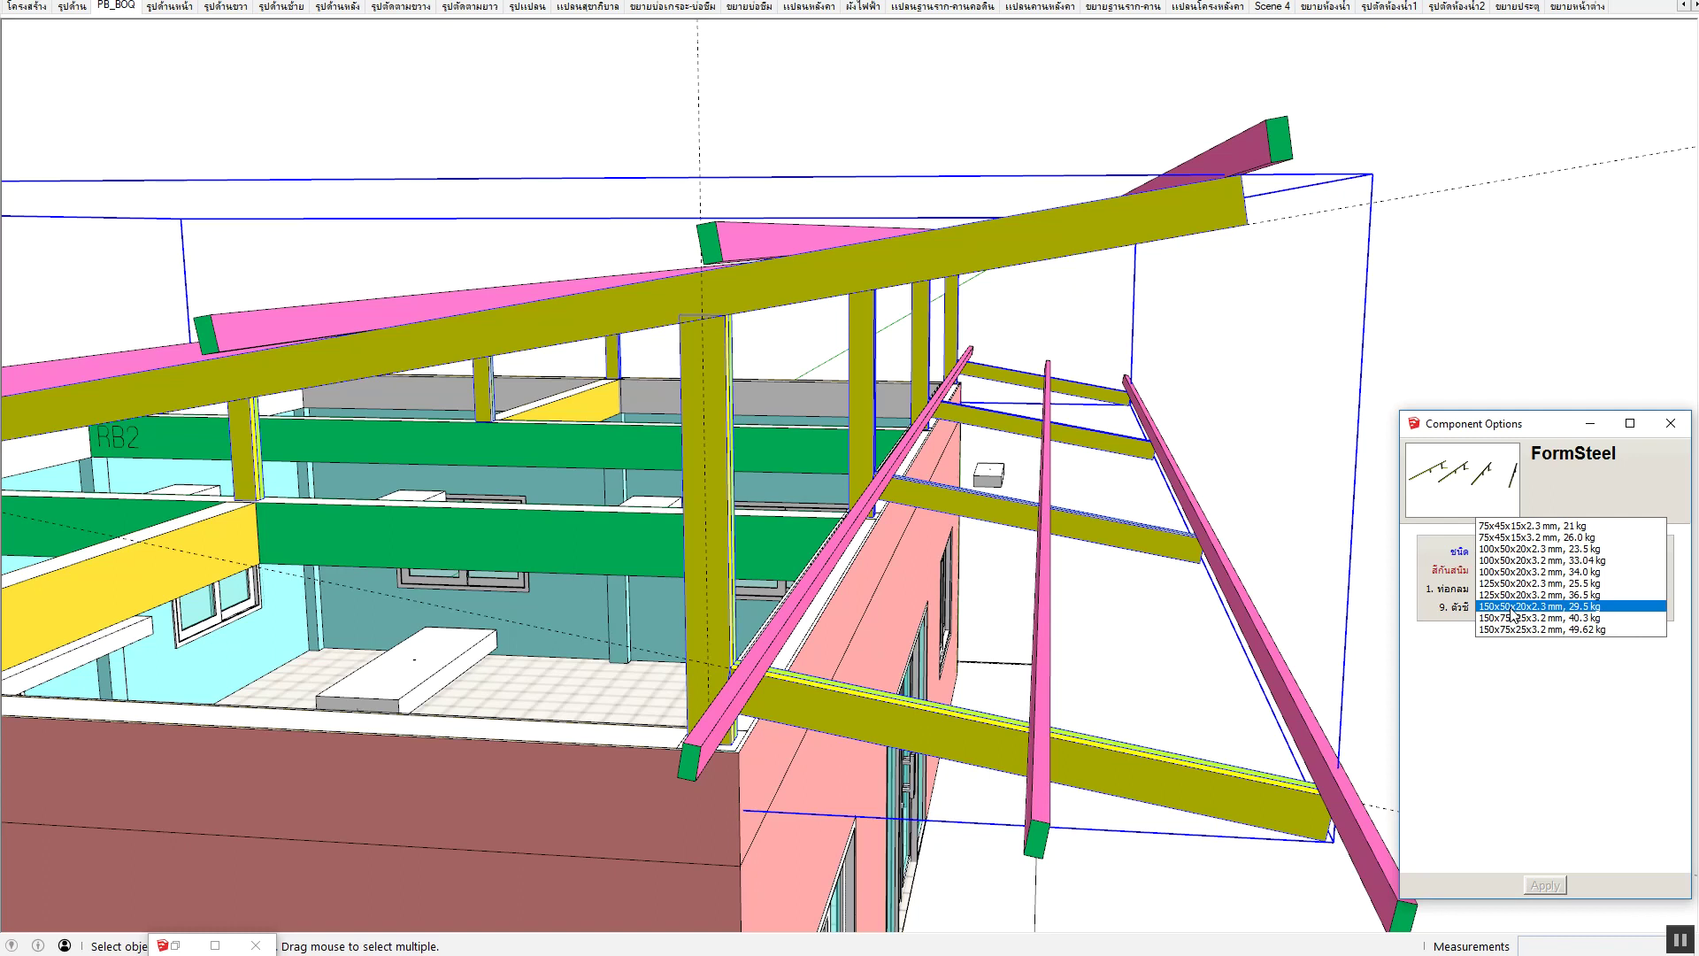
click(1510, 563)
click(1543, 886)
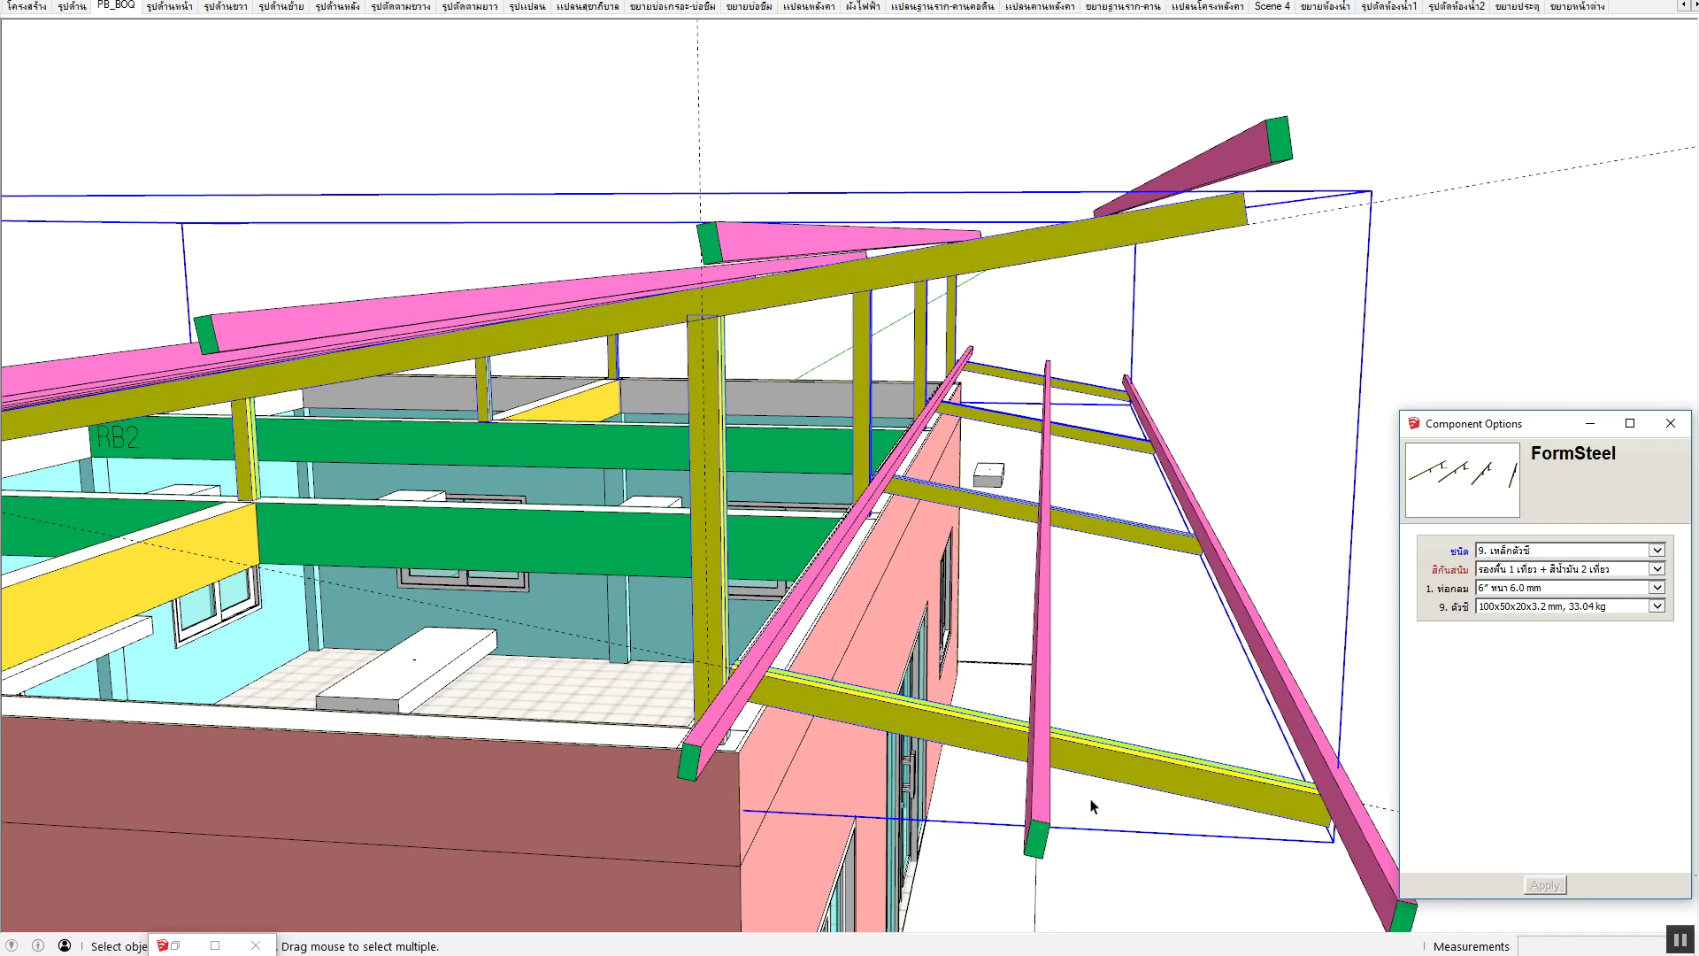
mouse_move(751, 681)
middle_down()
mouse_move(859, 625)
mouse_move(757, 678)
middle_up()
scroll(761, 675, up, 3)
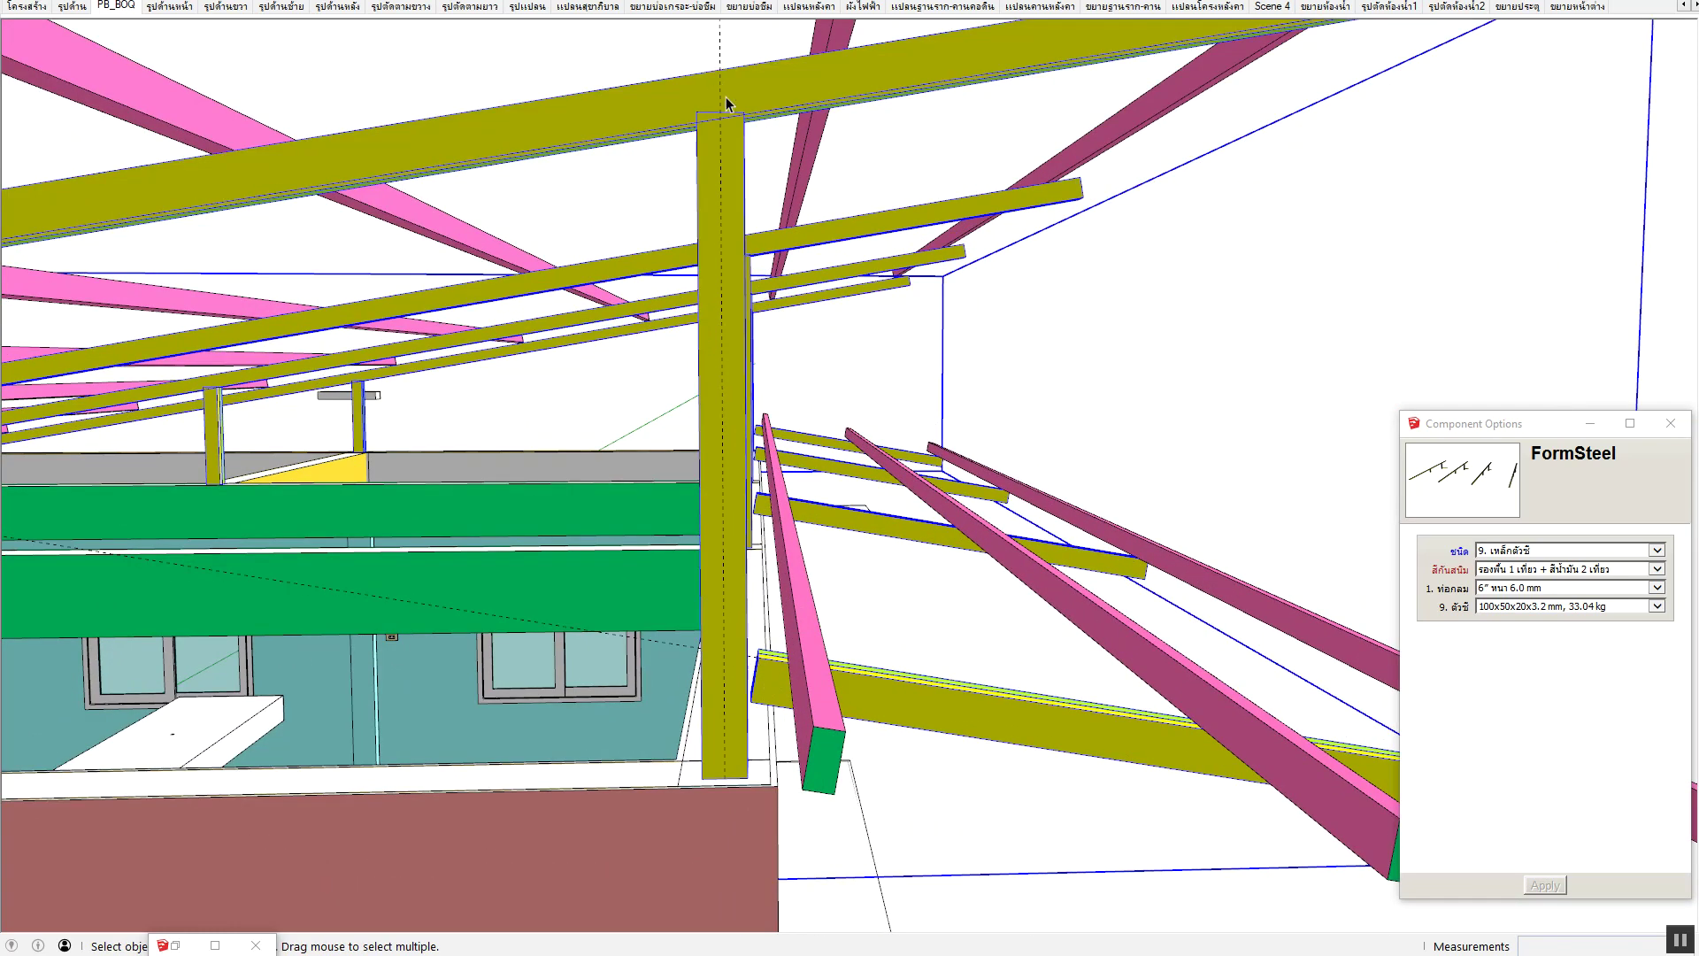
scroll(829, 116, down, 2)
scroll(830, 159, down, 3)
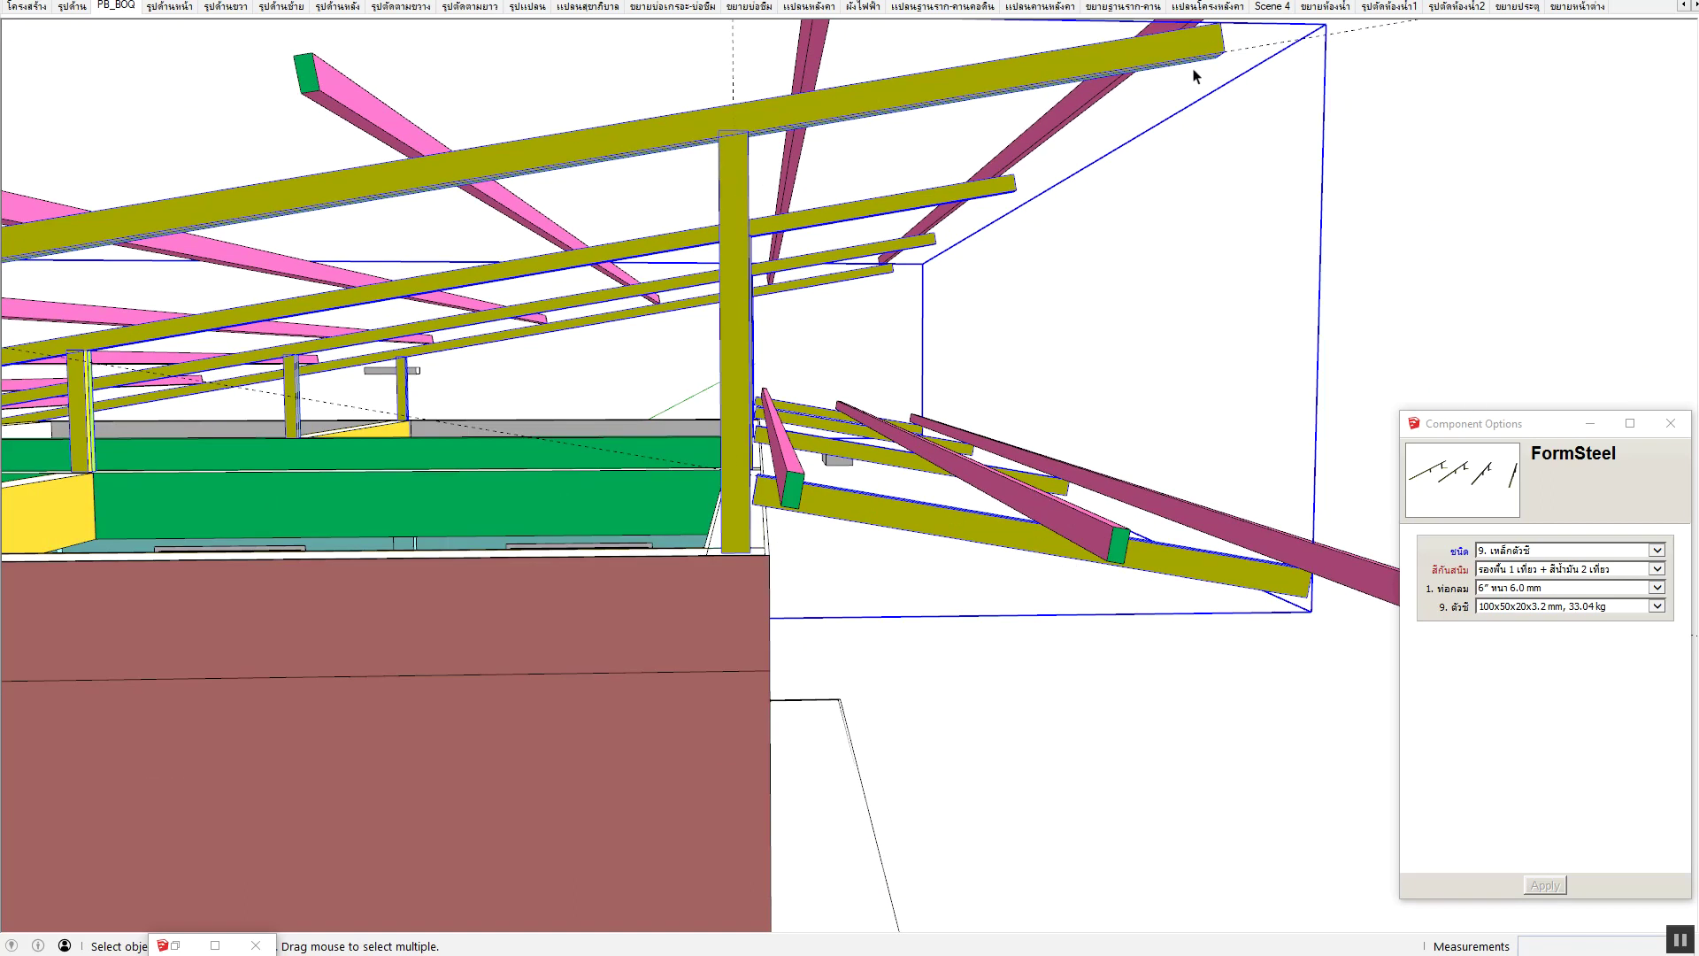
Switch the C-channels to 75x45x15x2.3 mm, 21 kg and view the purlin connection close up.
click(1533, 609)
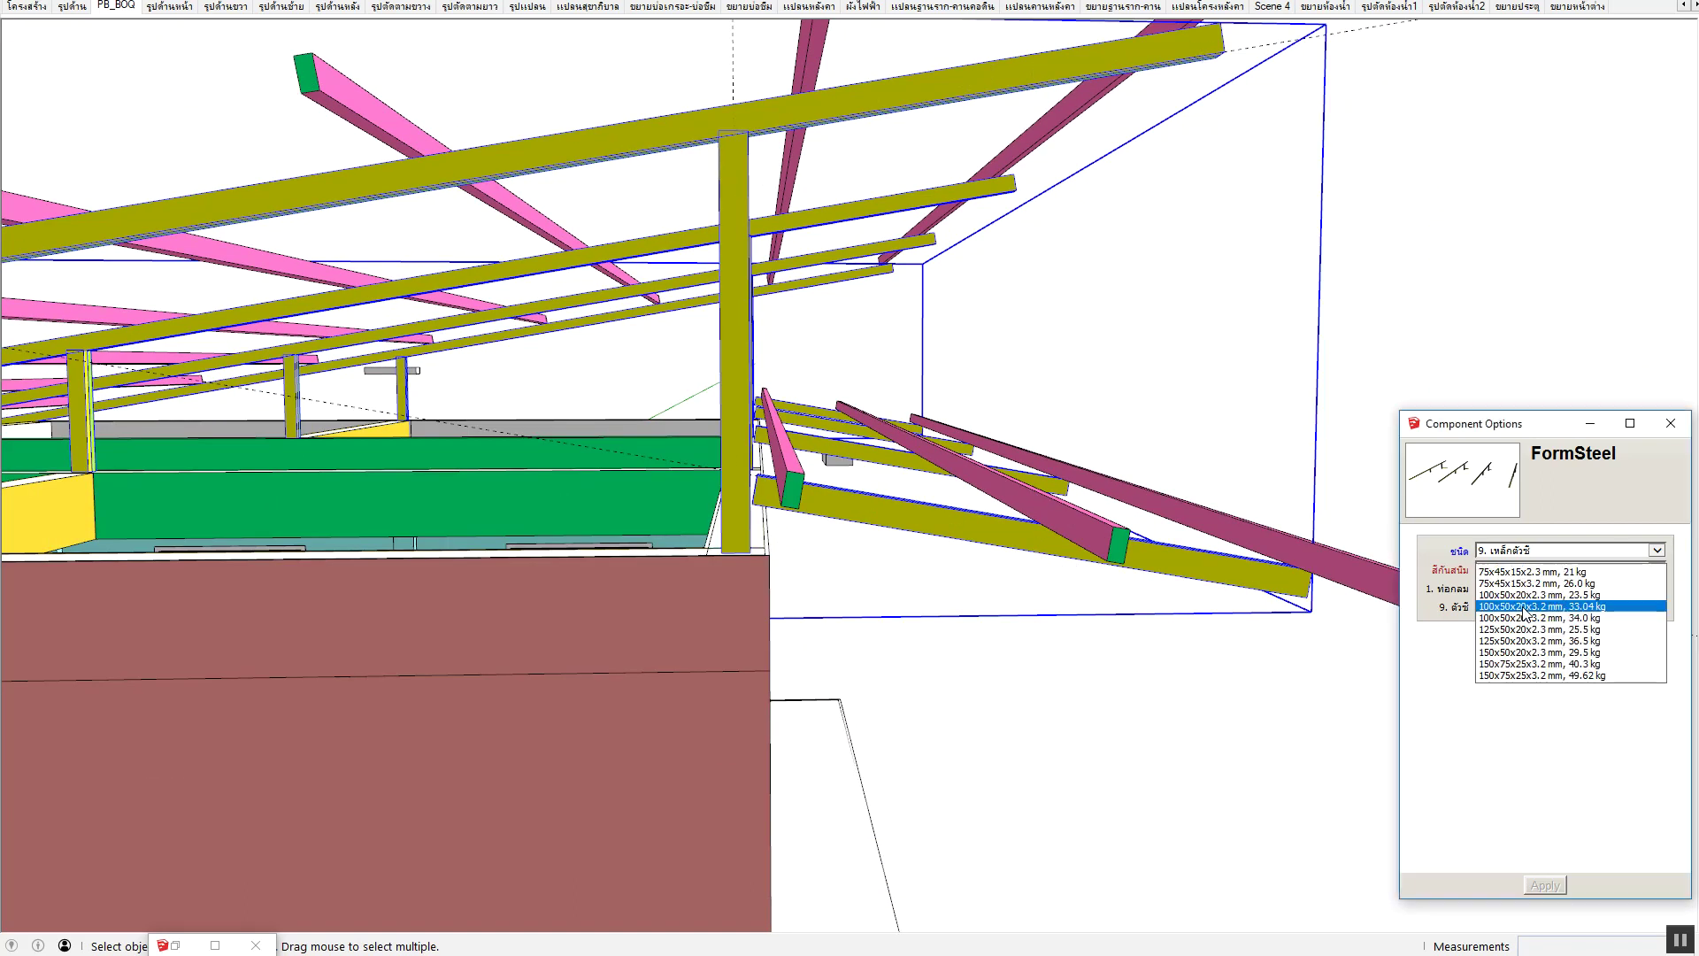
click(1517, 574)
click(1553, 888)
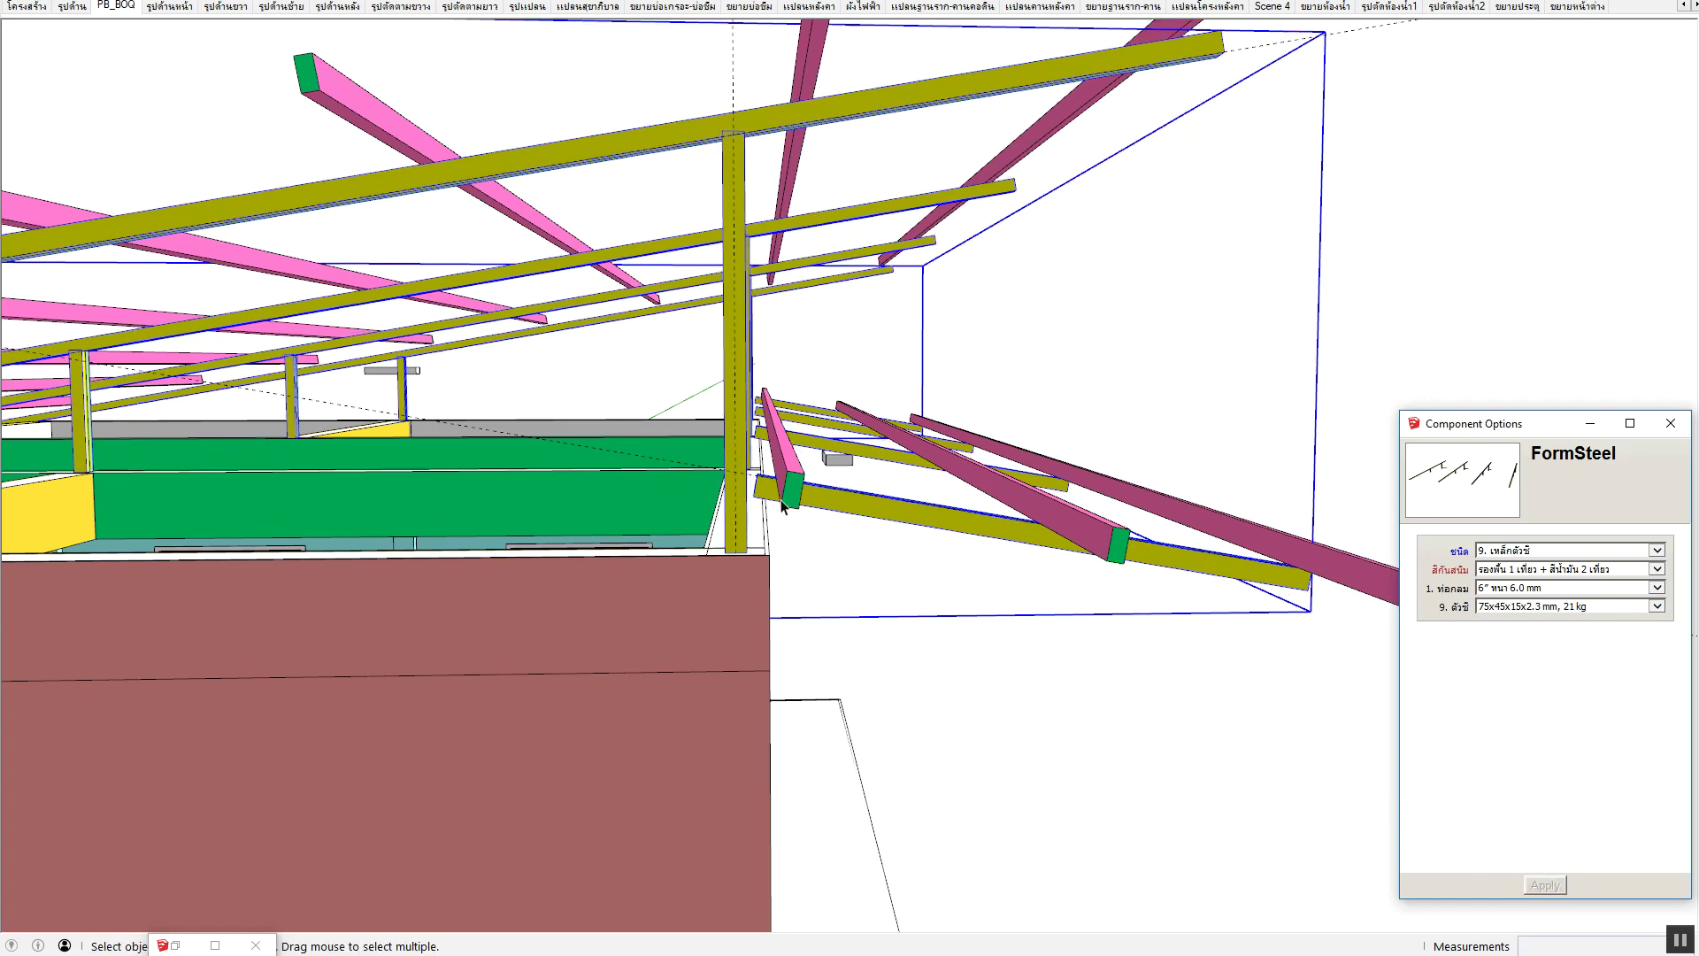
scroll(788, 509, up, 5)
middle_drag(783, 496, 767, 462)
scroll(767, 462, down, 5)
double_click(874, 487)
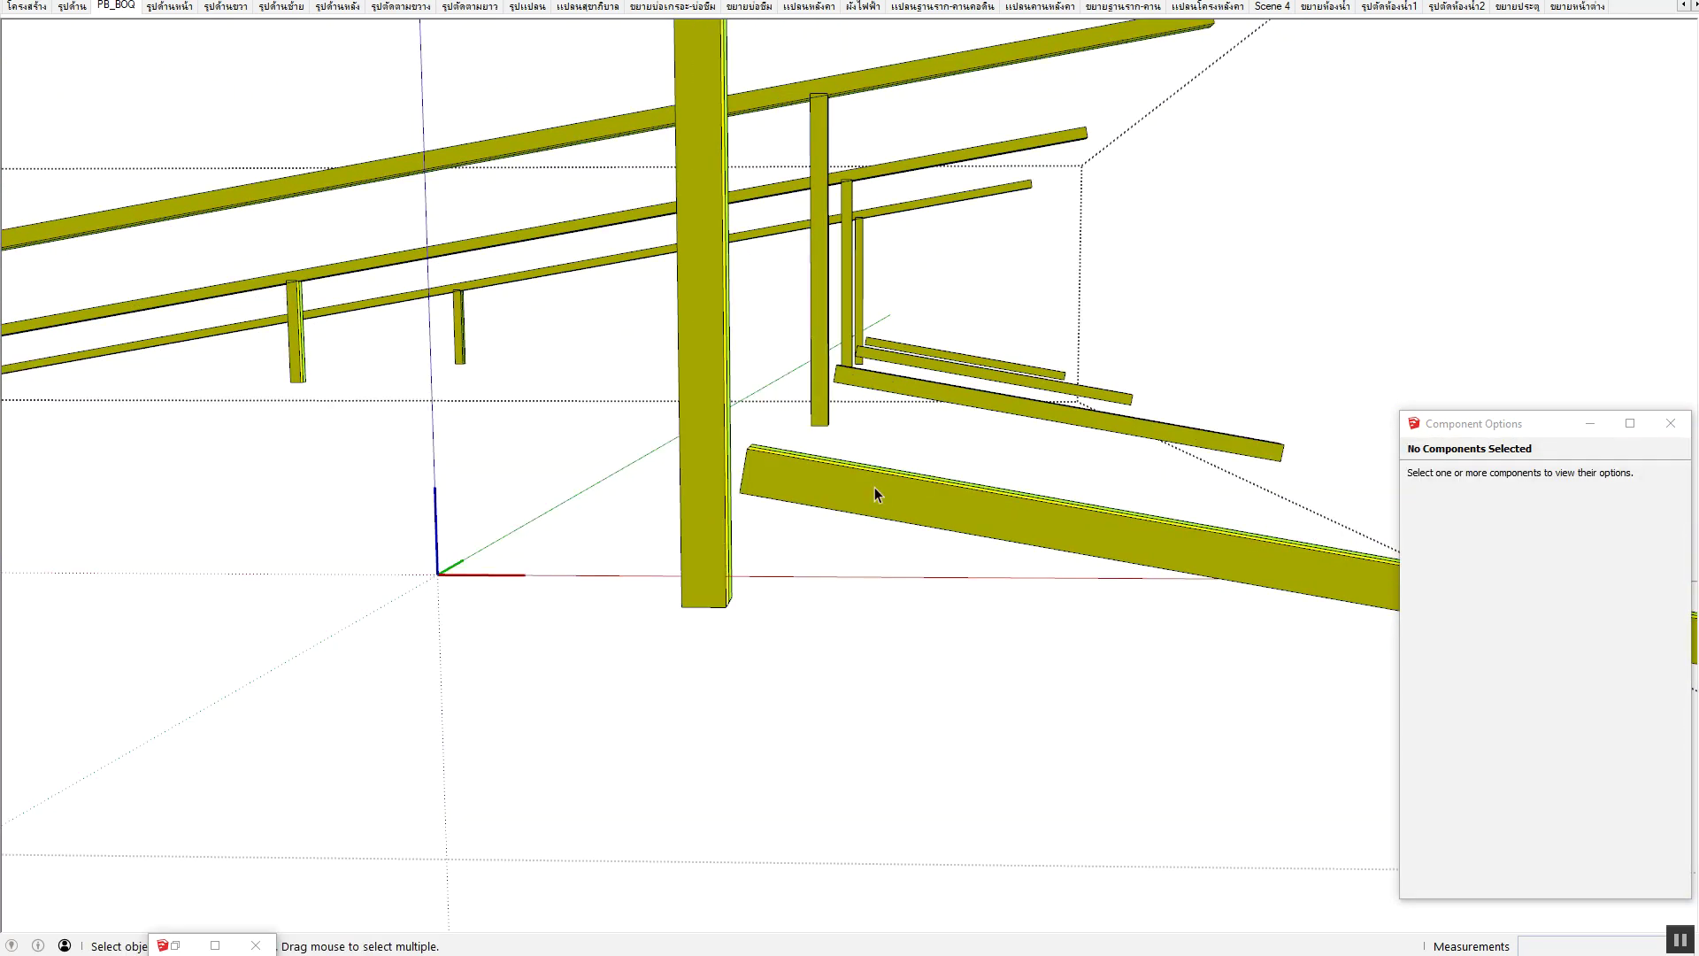
click(874, 488)
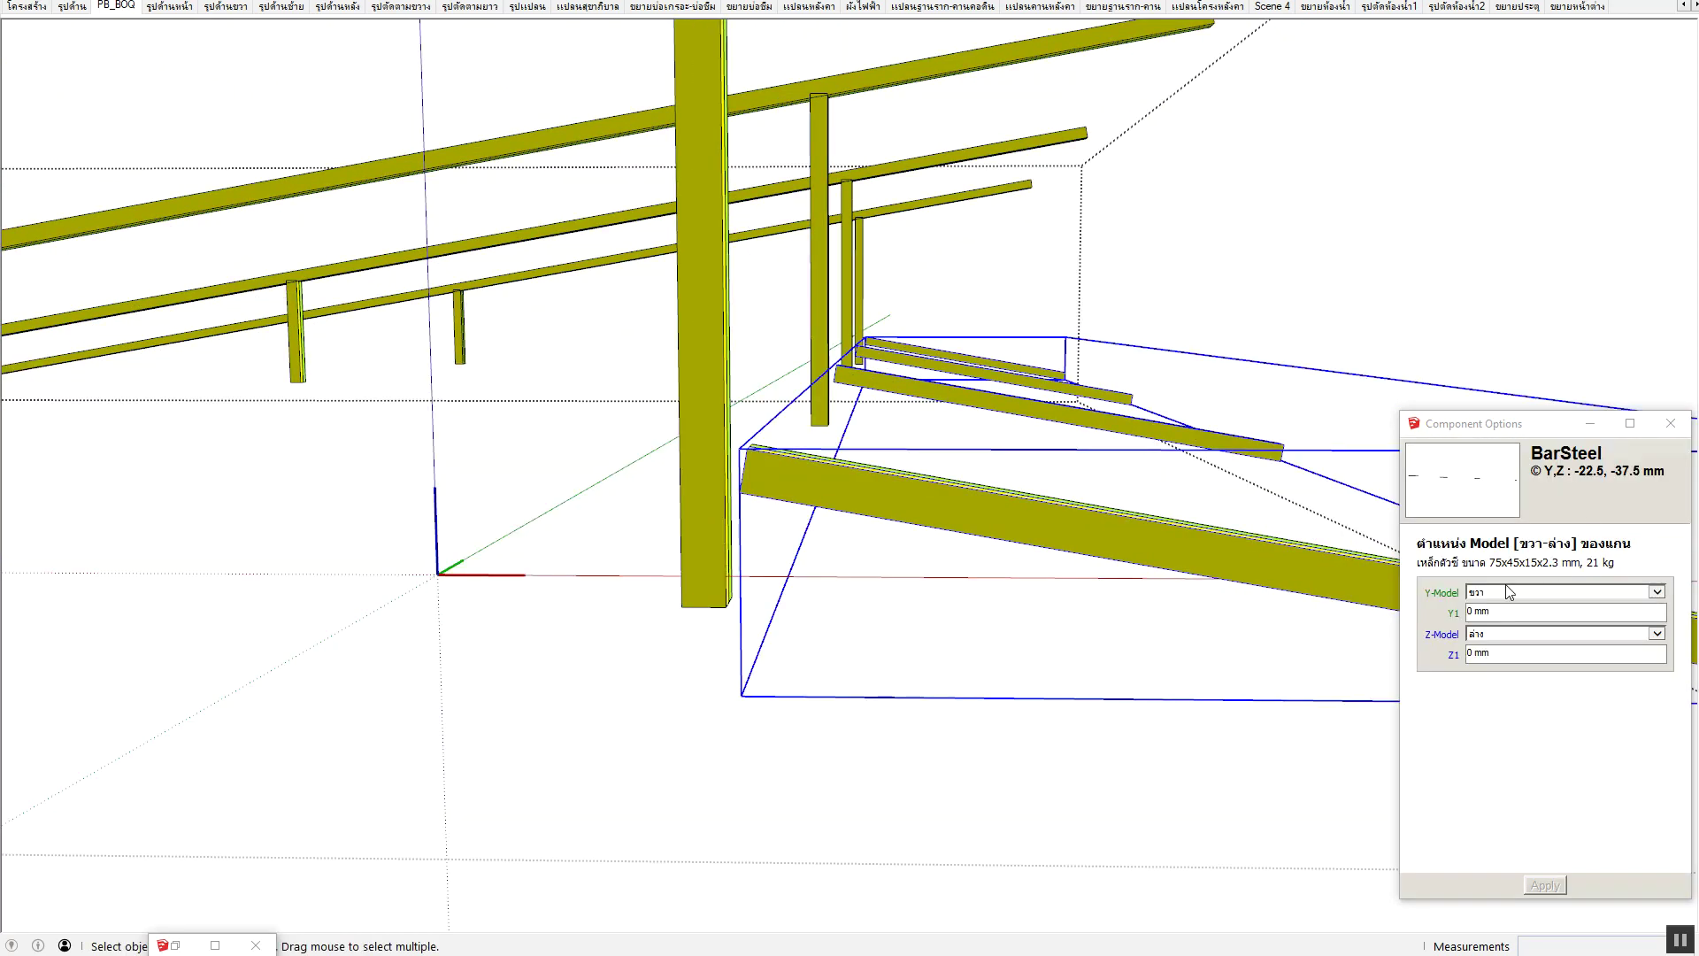
click(732, 456)
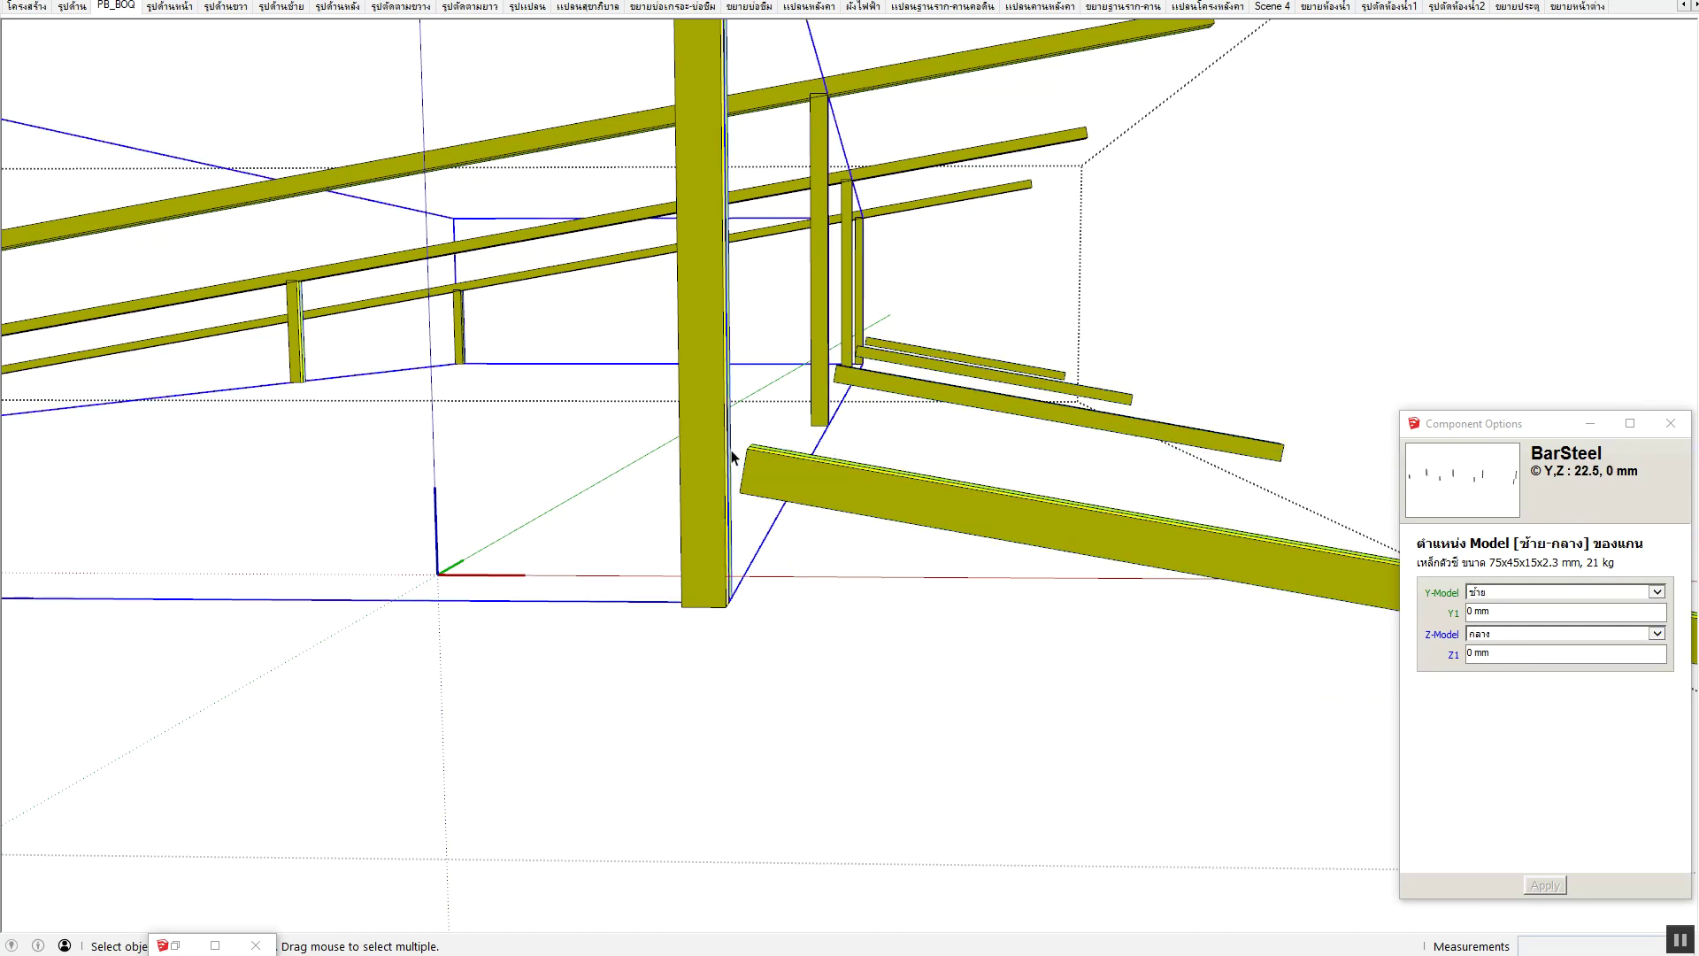
middle_drag(733, 455, 737, 597)
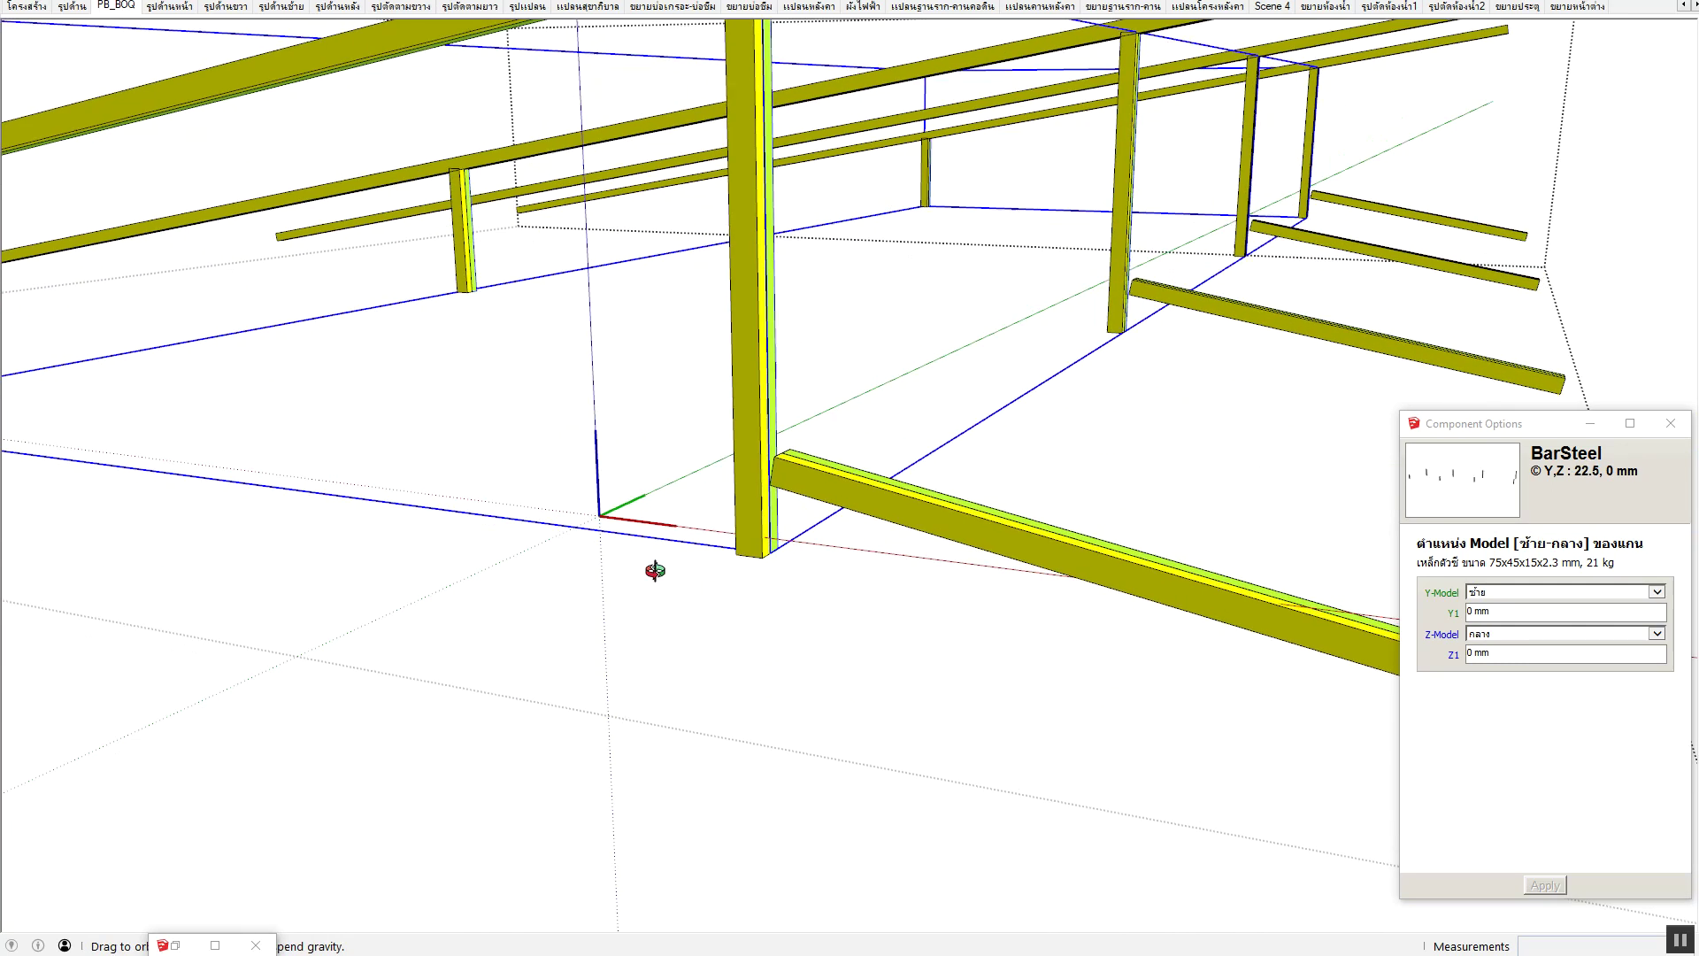
middle_drag(737, 598, 758, 569)
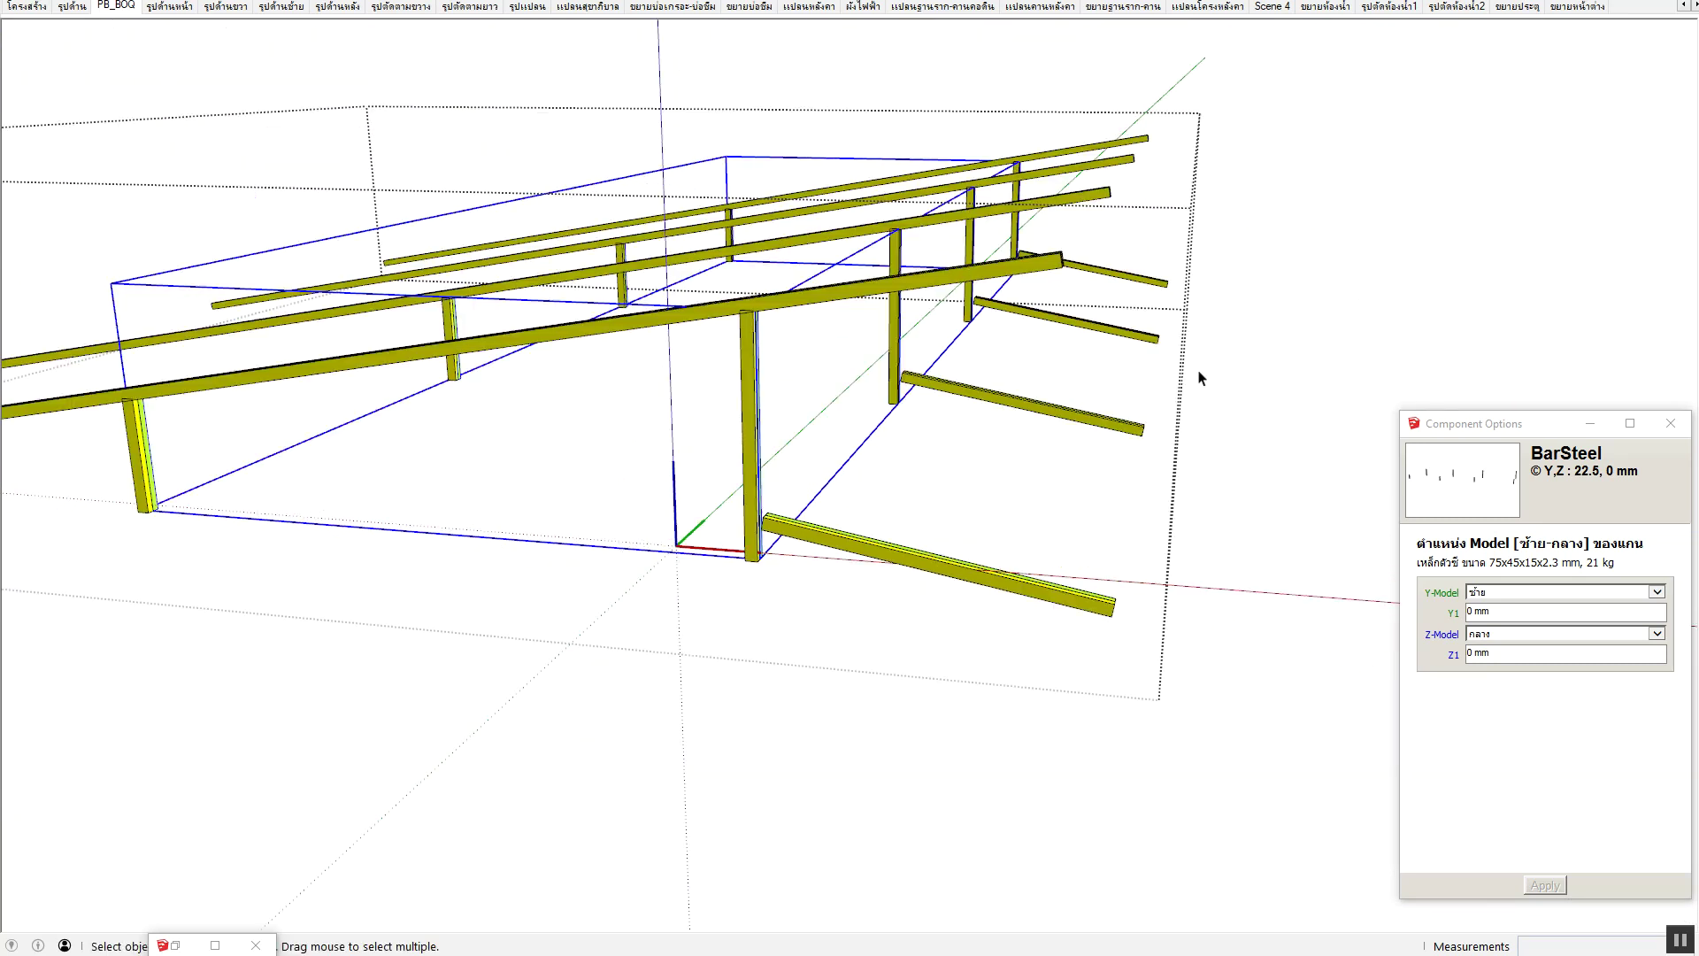
click(1266, 320)
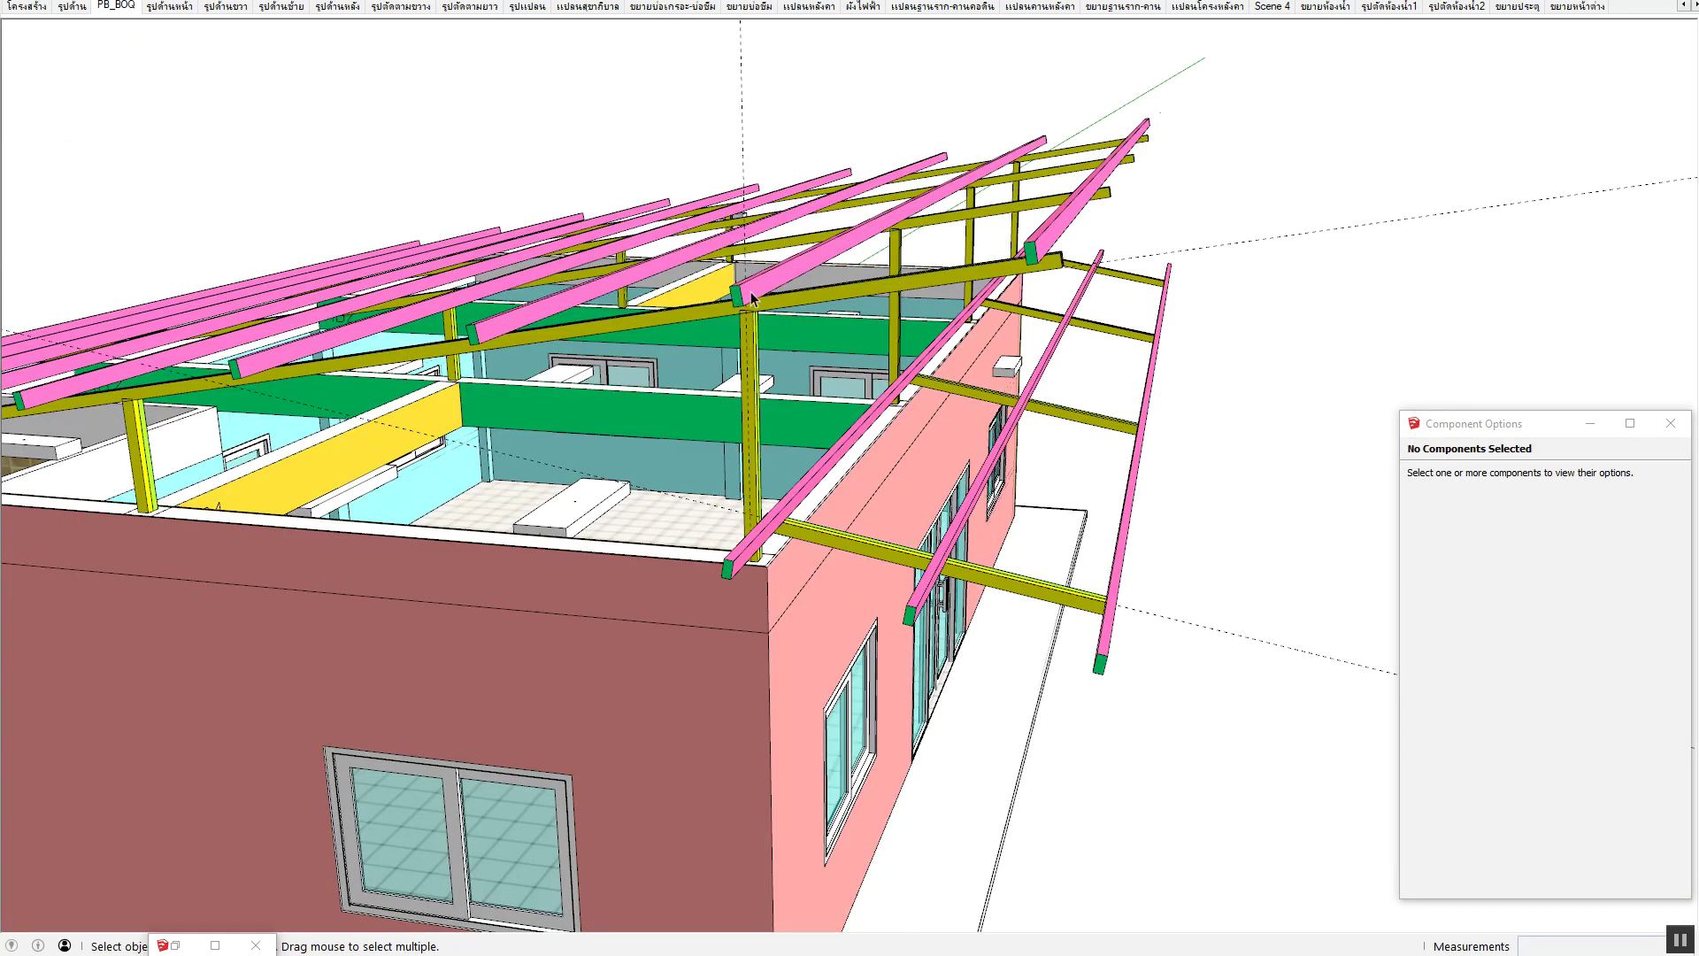
Set the FormSteel component's type to 1. ท่อเหล็กกลม (round pipe) and check the regenerated members.
click(739, 298)
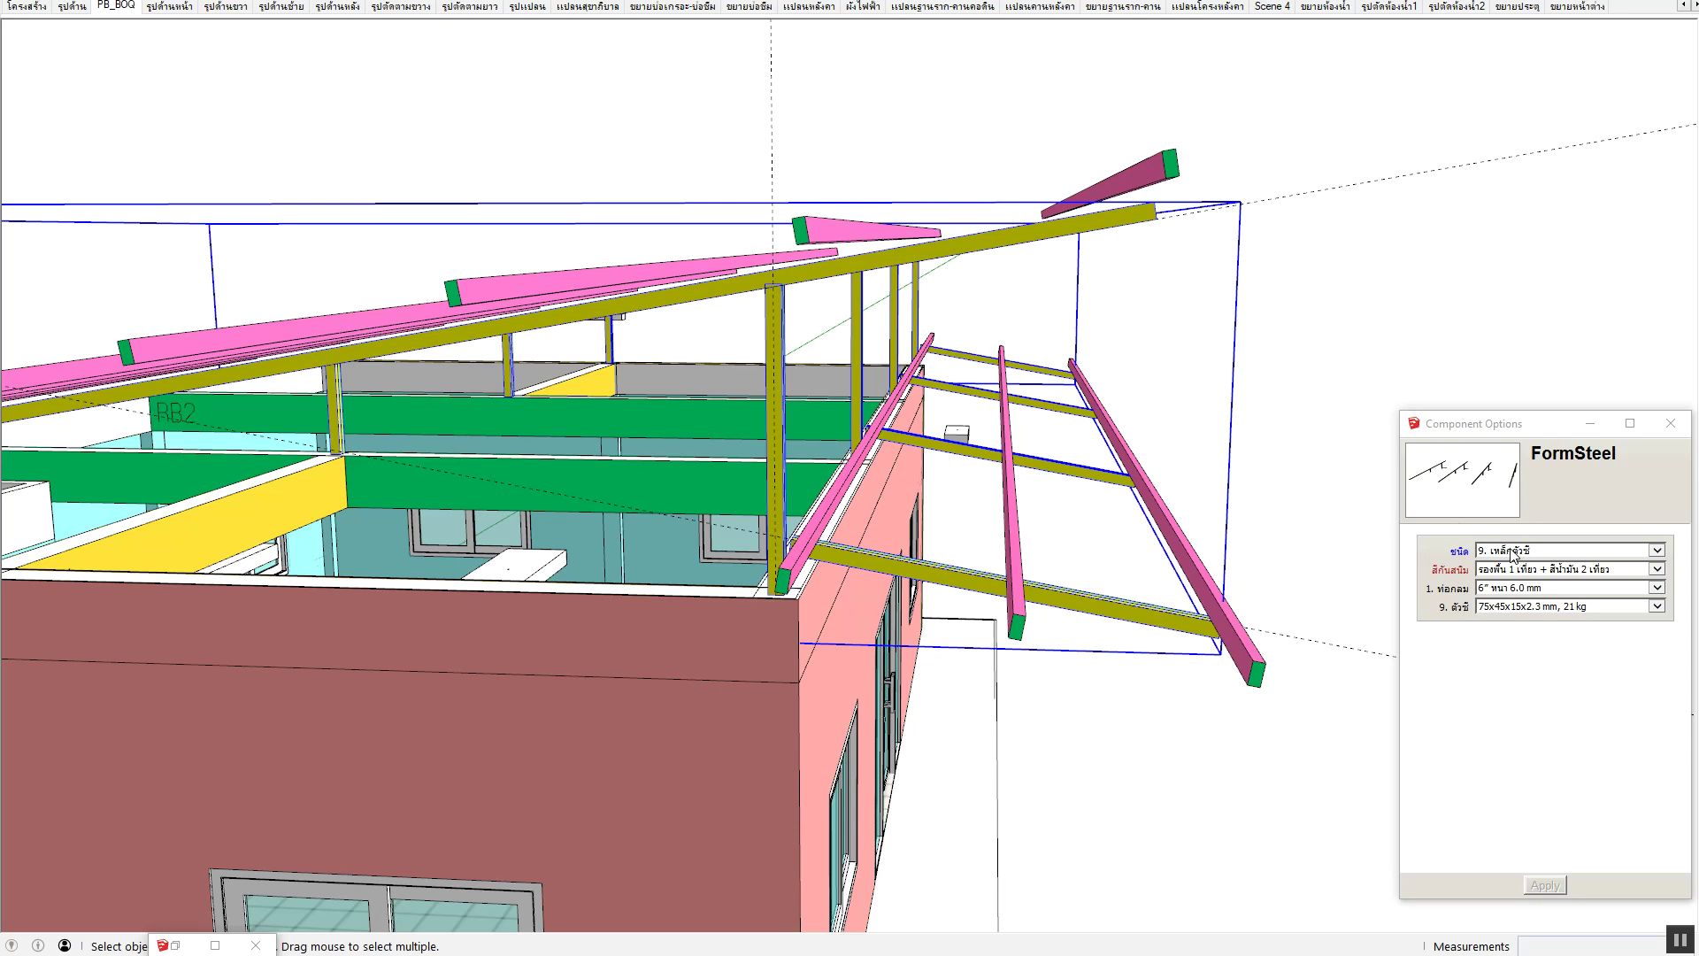
click(1514, 556)
click(1513, 456)
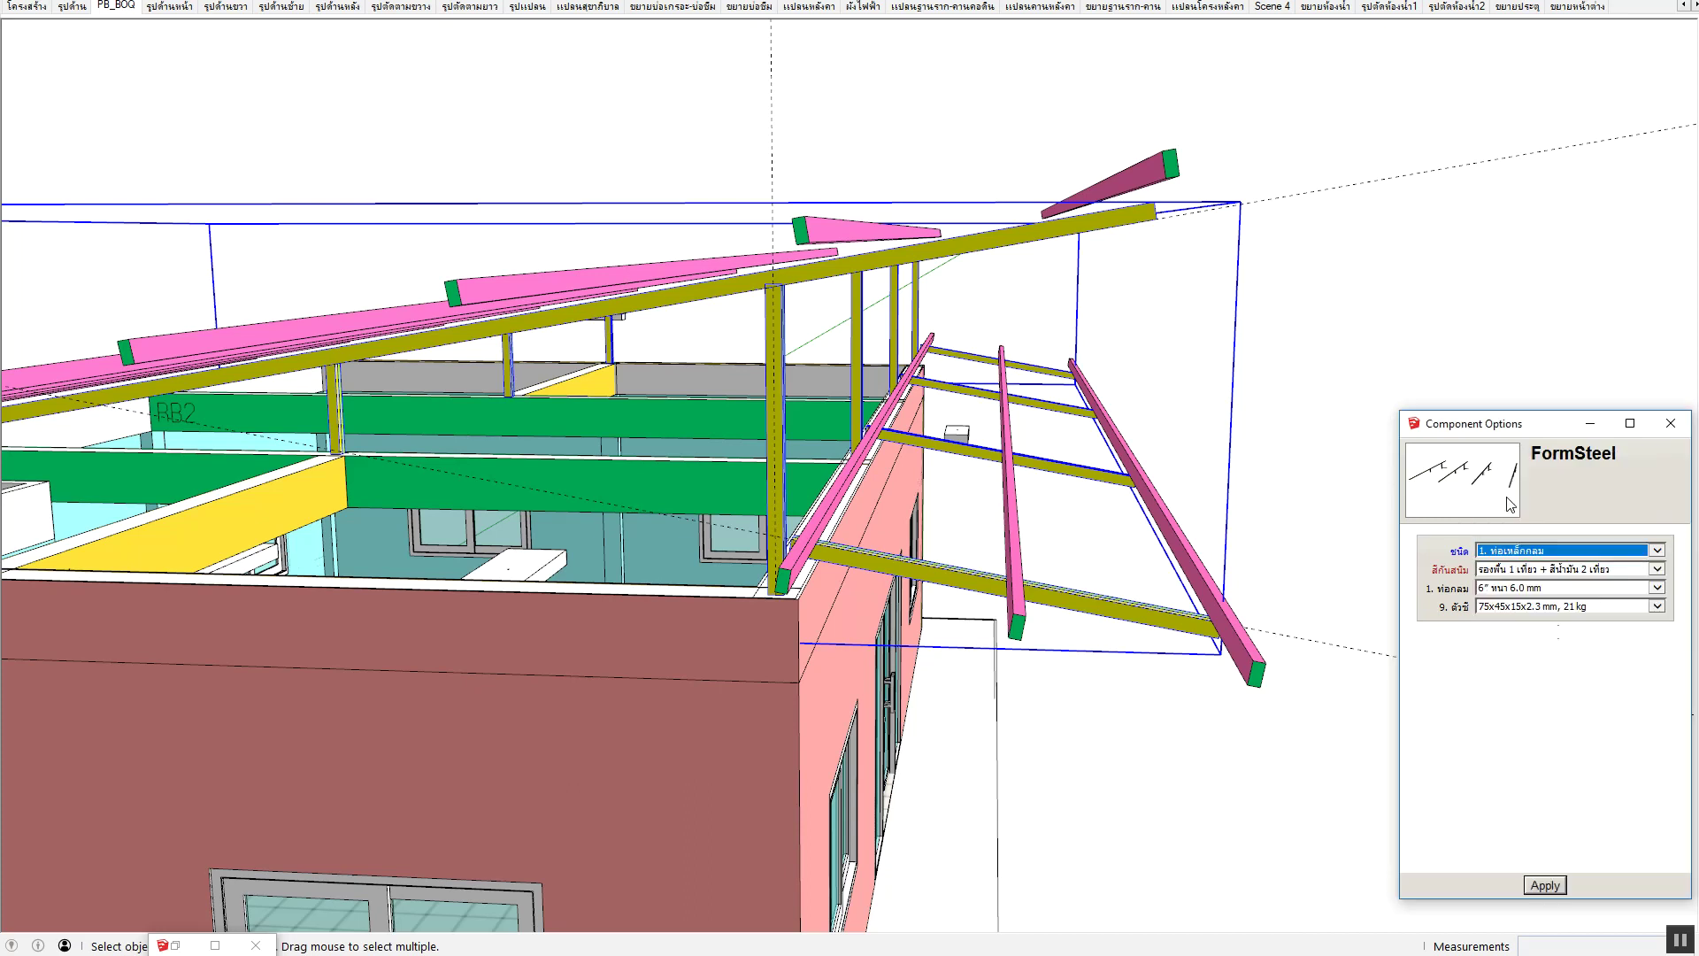
click(1561, 886)
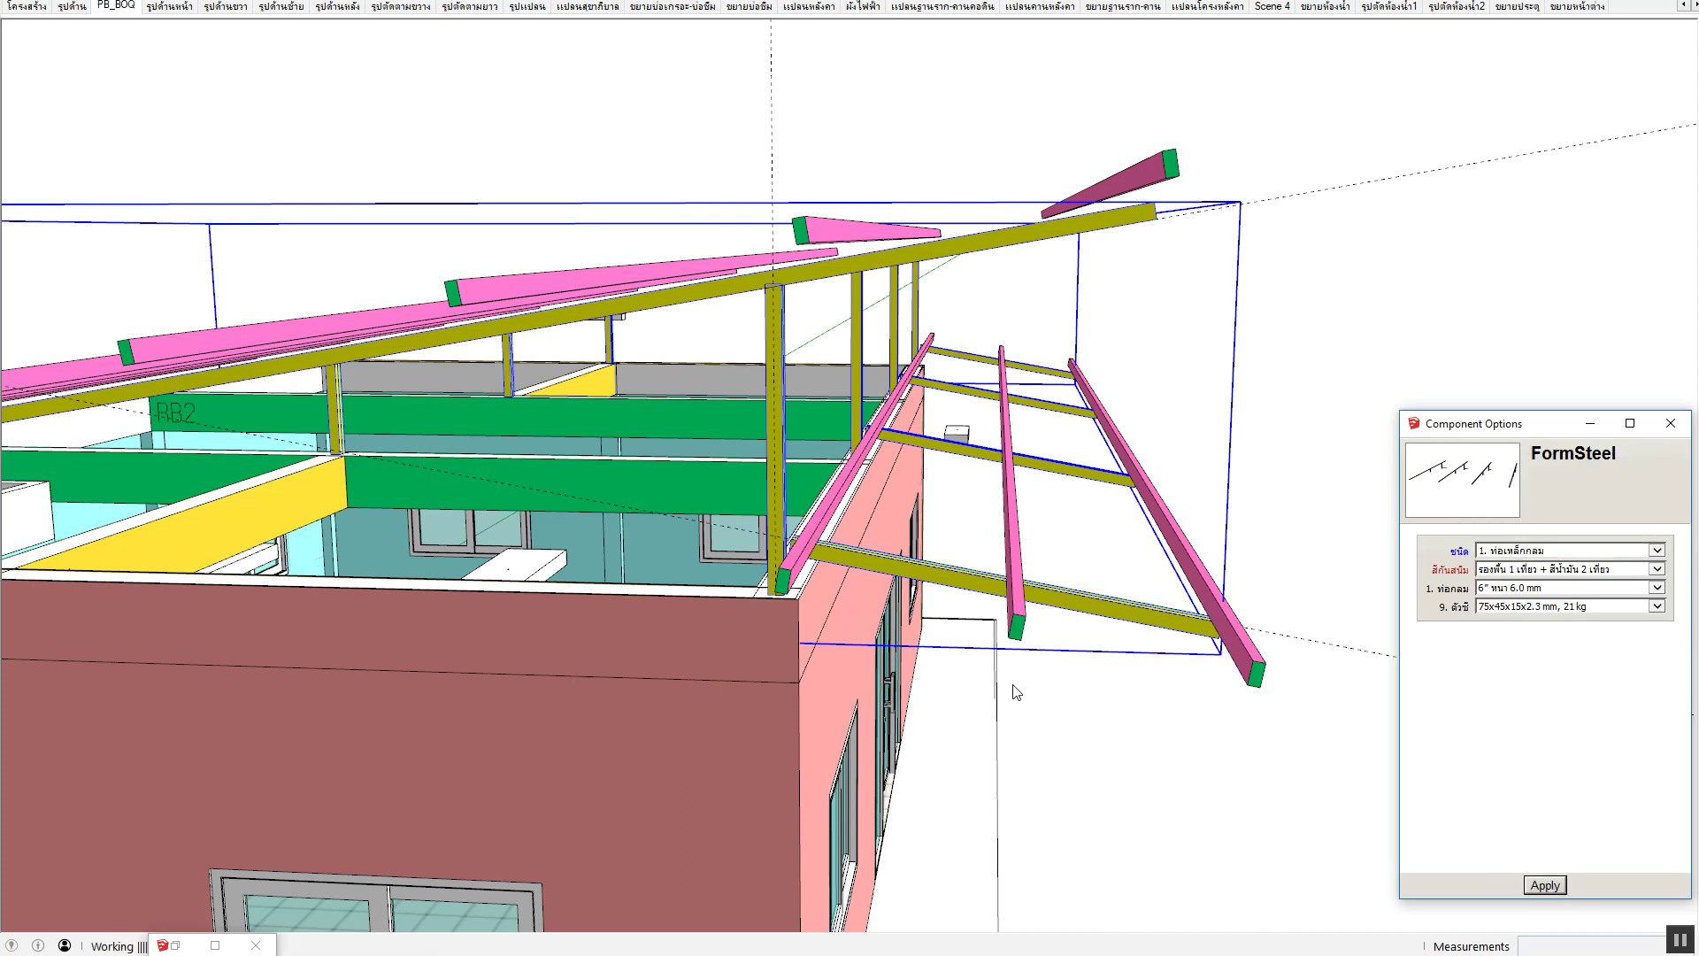
mouse_move(807, 624)
middle_down()
mouse_move(793, 508)
mouse_move(897, 515)
mouse_move(814, 603)
mouse_move(611, 634)
mouse_move(808, 599)
mouse_move(911, 609)
middle_up()
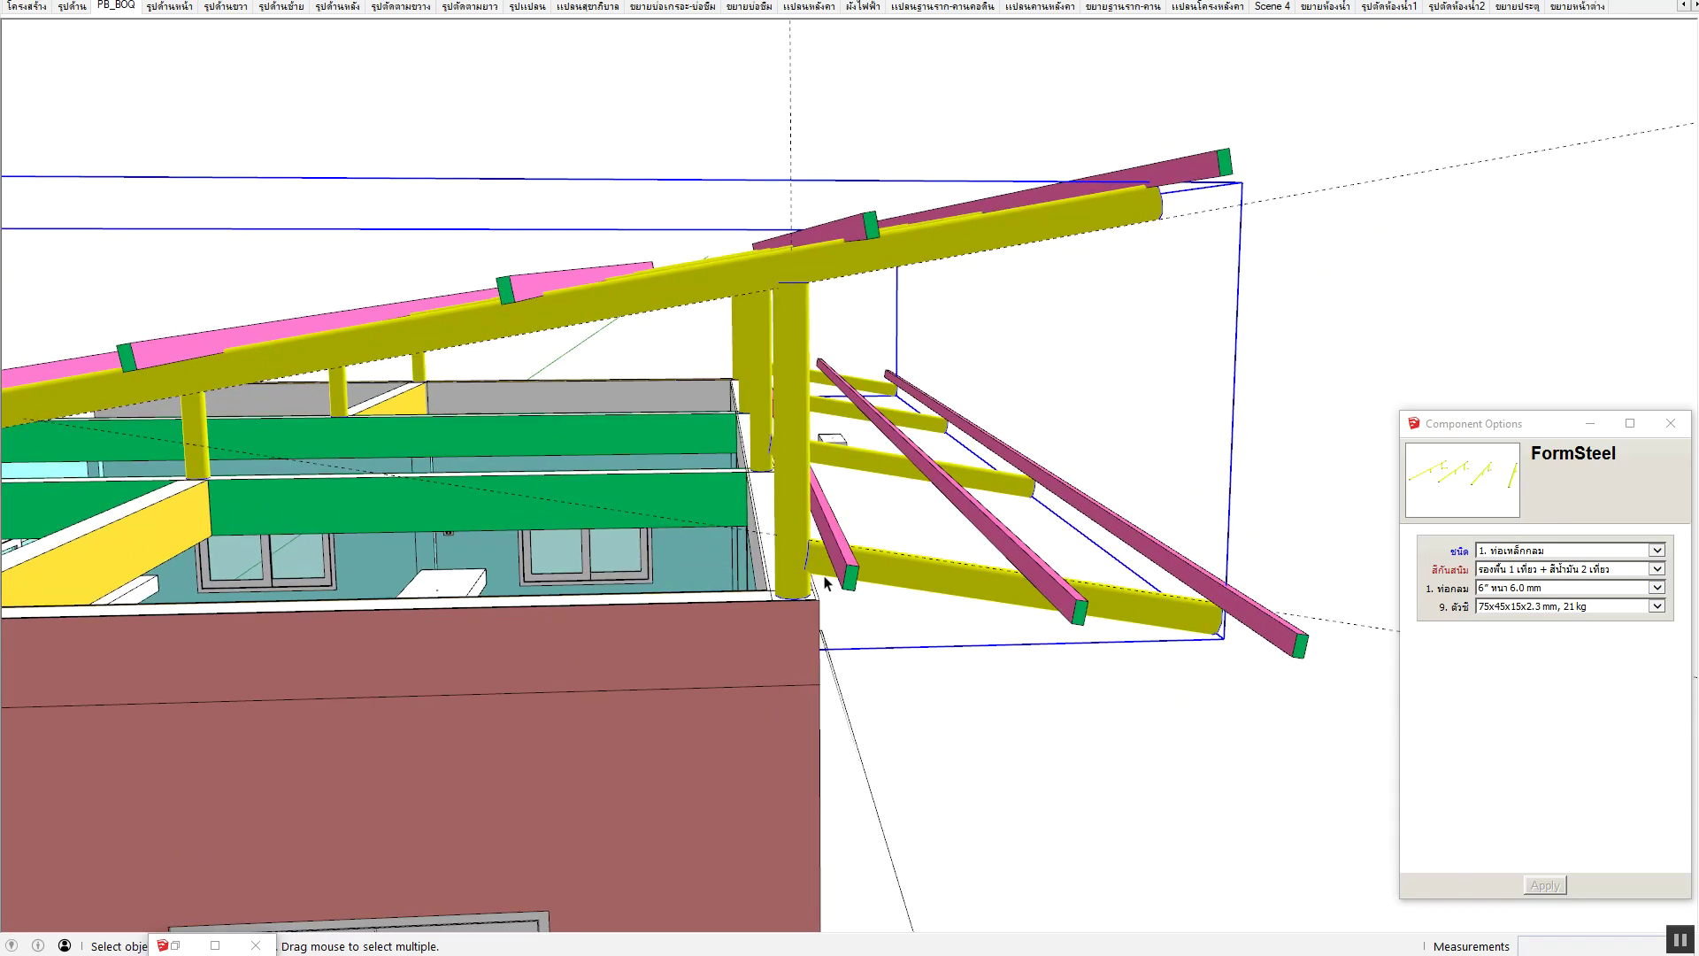
Keep round pipe as the type and apply the 3" pipe with 4.0 mm wall.
click(1535, 550)
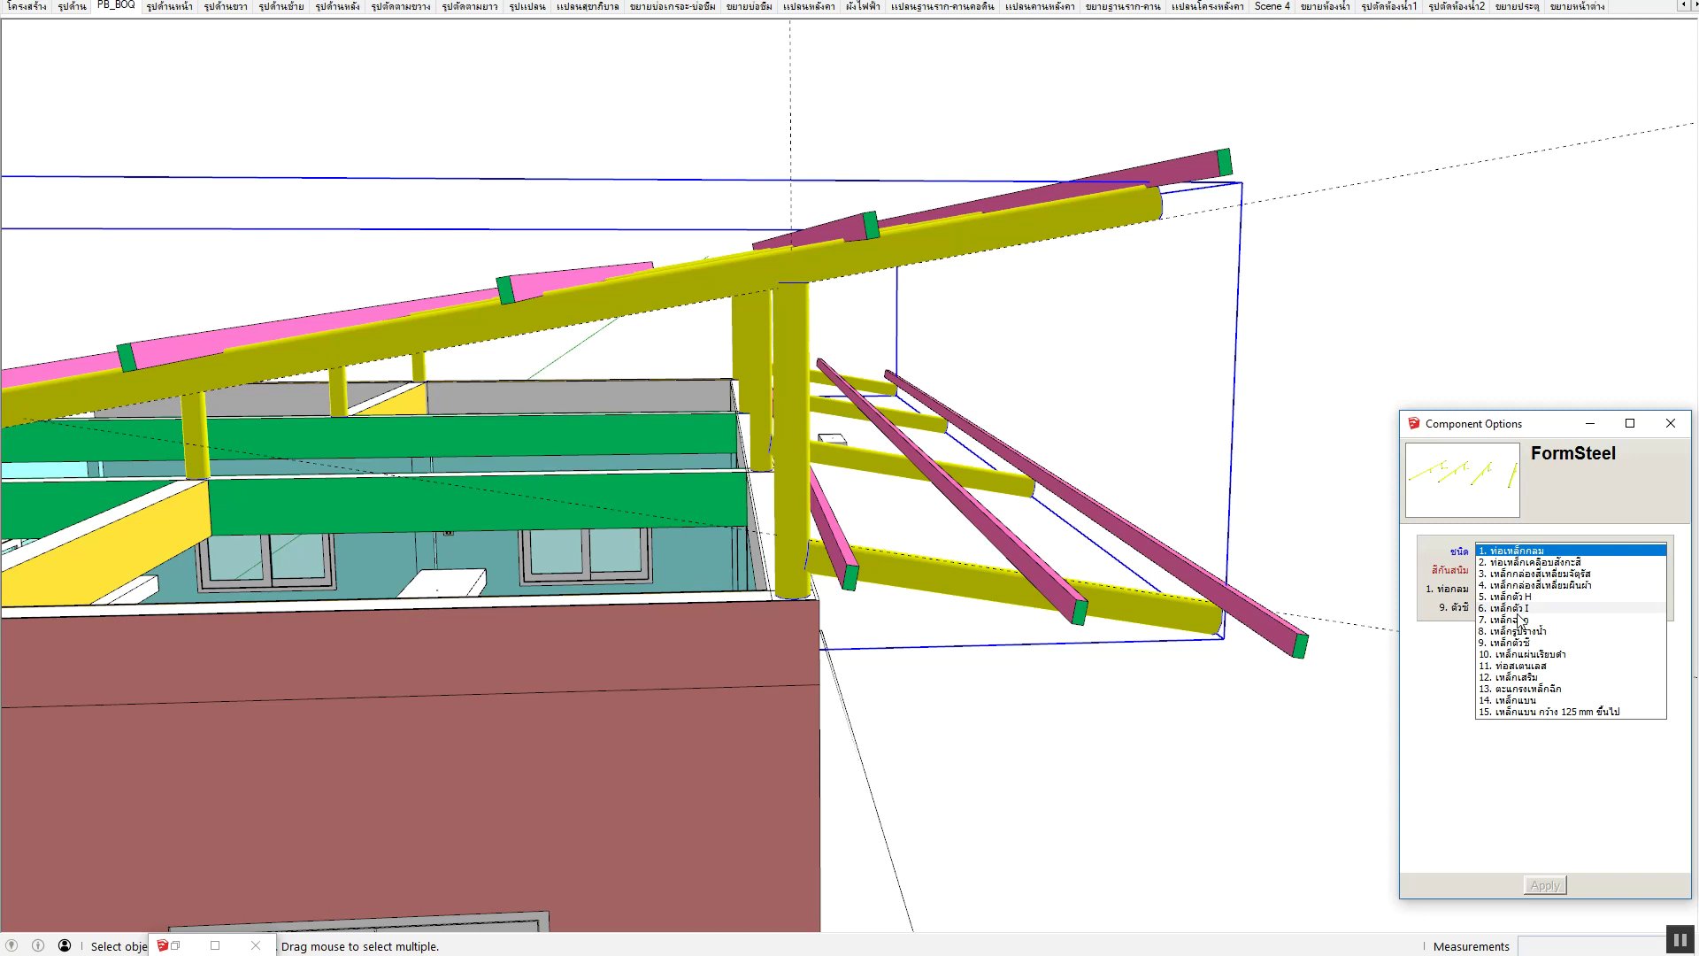
click(1444, 668)
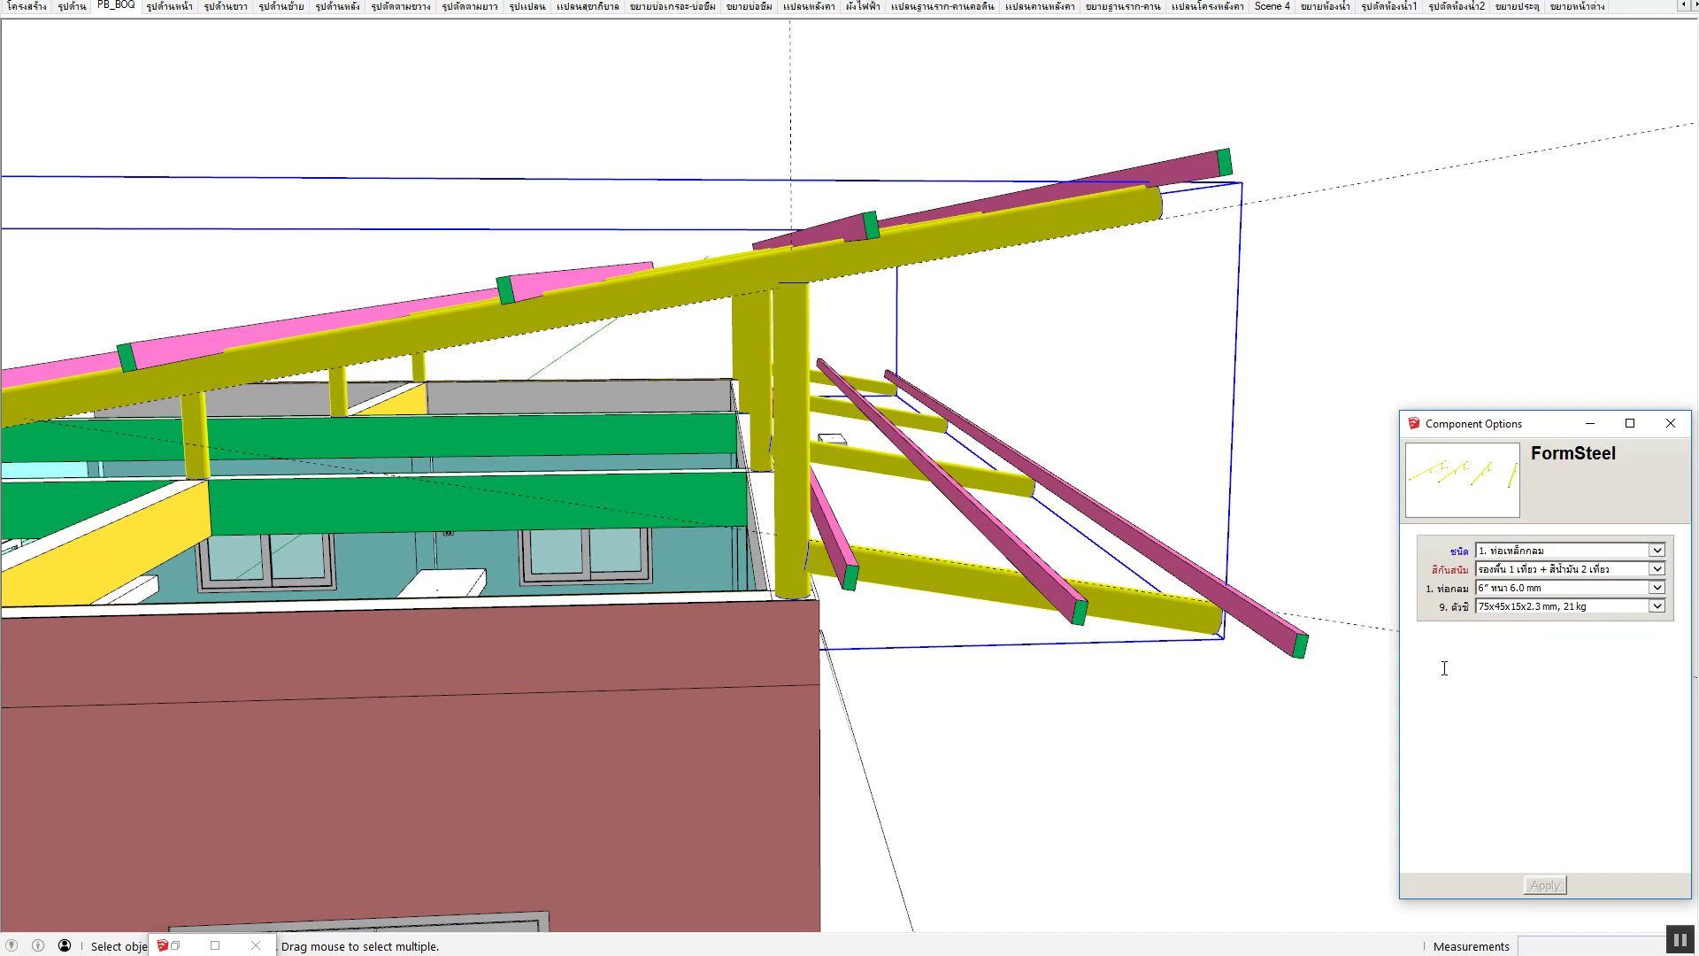
click(1510, 588)
click(1515, 485)
click(1541, 885)
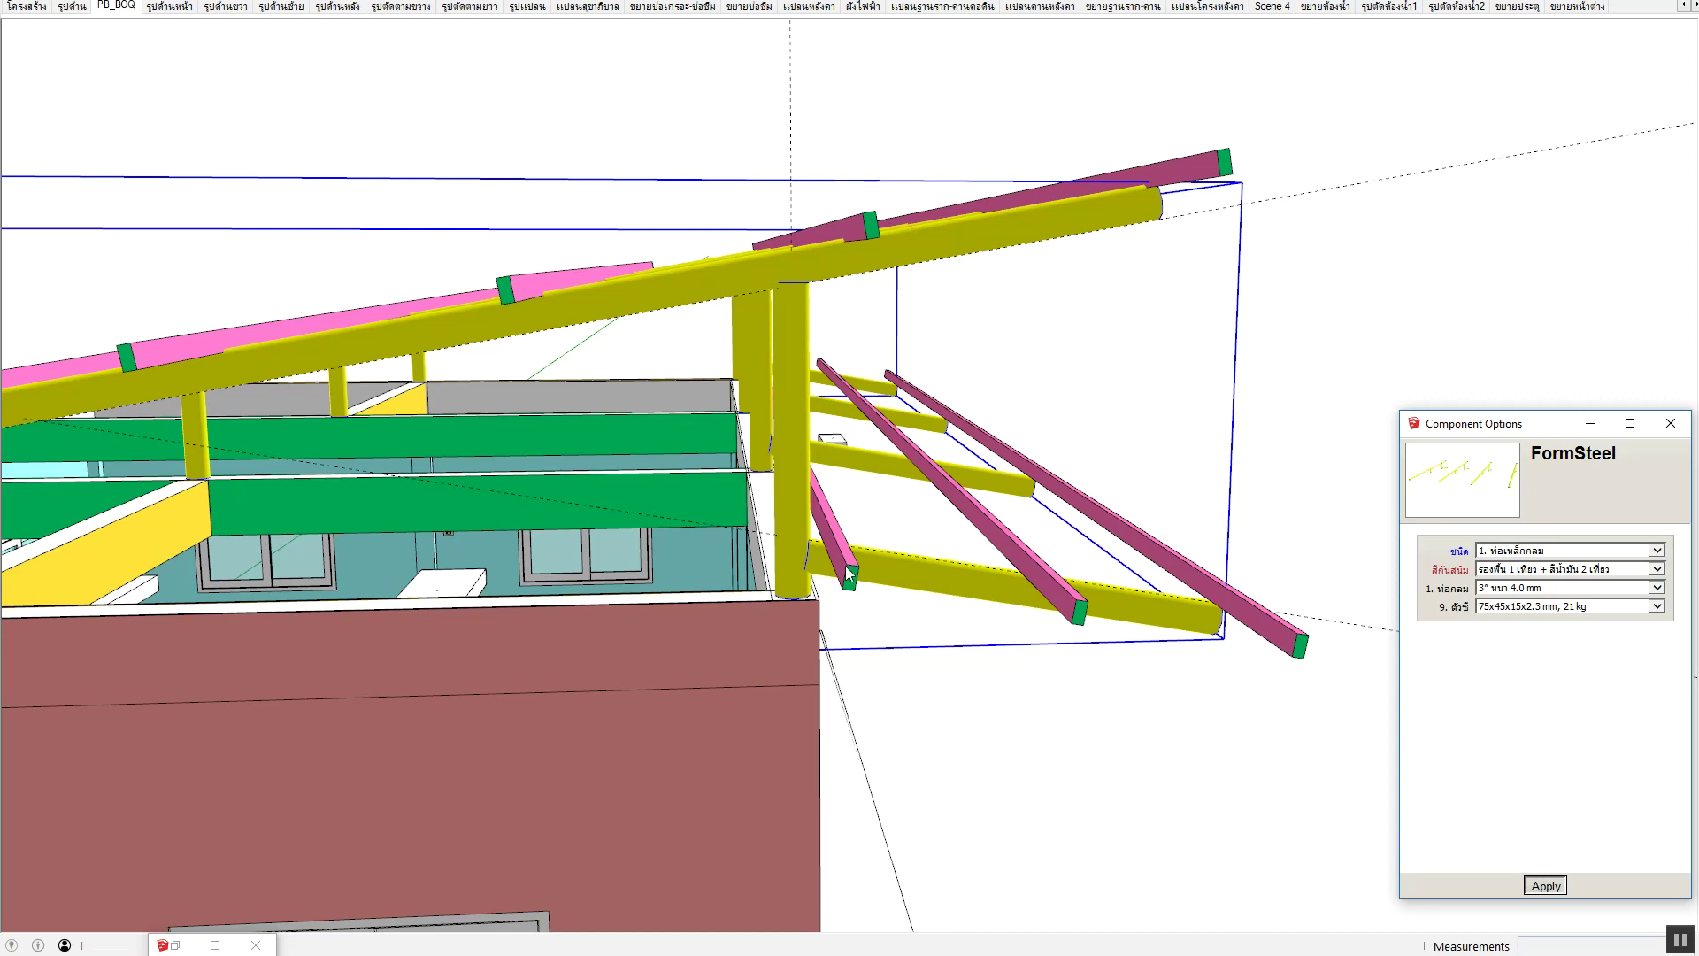
Orbit and zoom to inspect the rebuilt 3-inch pipes from below and from the side.
middle_drag(846, 565, 748, 390)
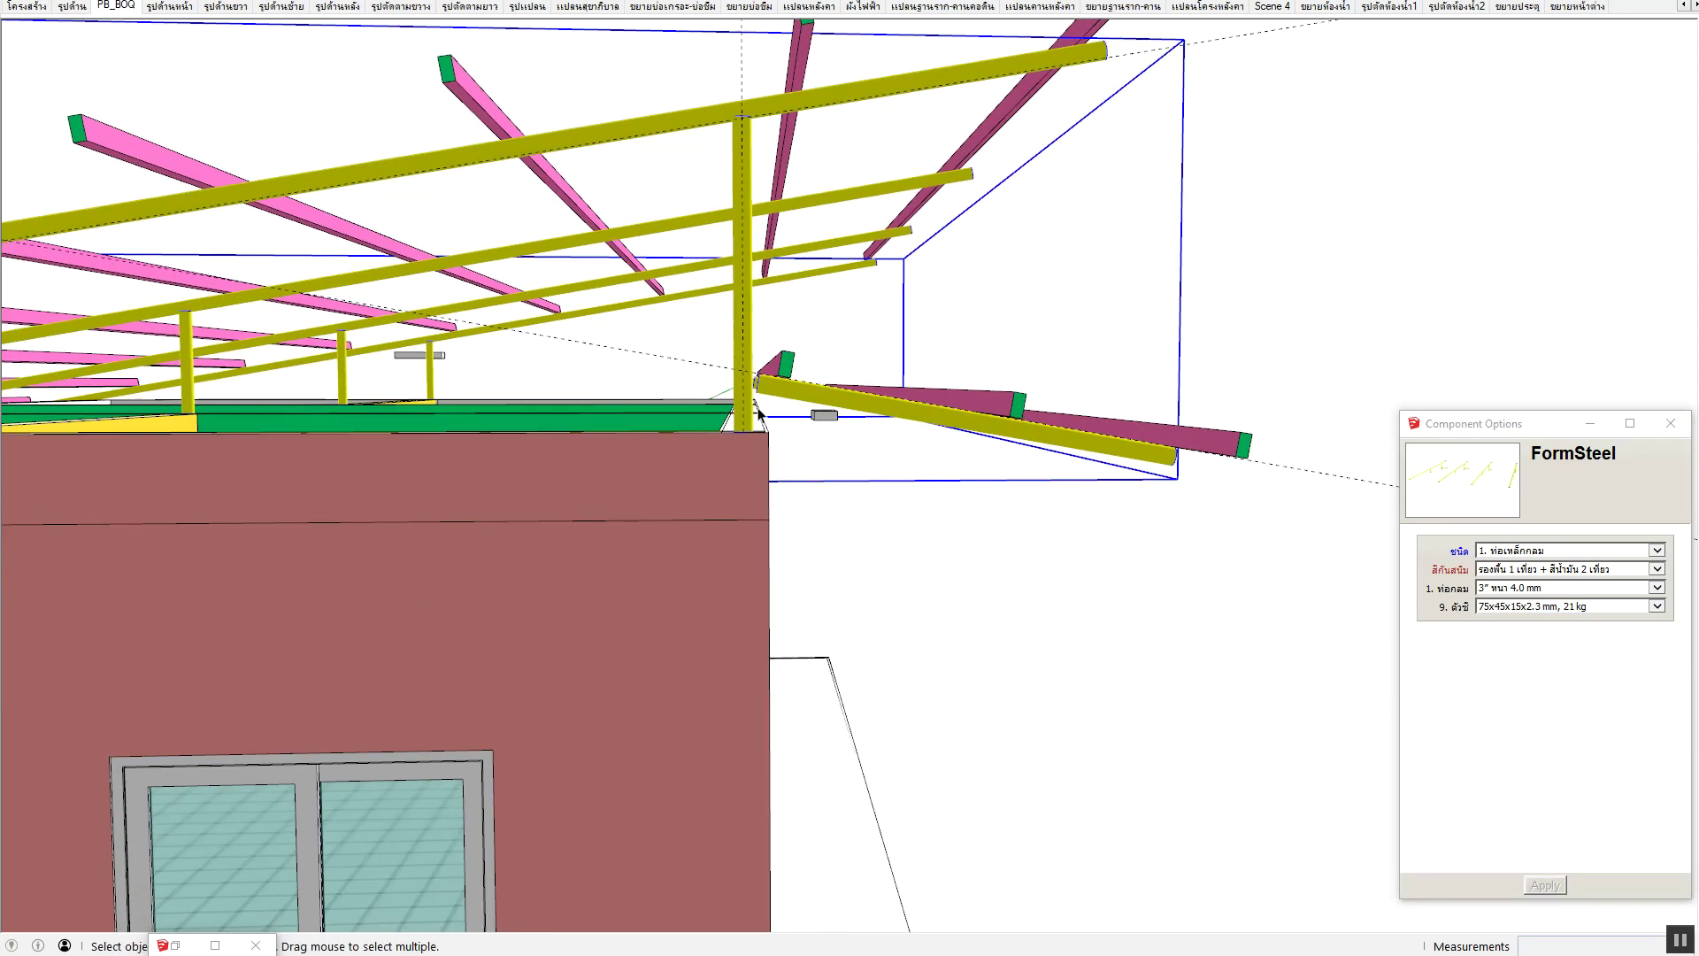
scroll(743, 386, up, 2)
scroll(743, 386, up, 2)
scroll(744, 386, down, 3)
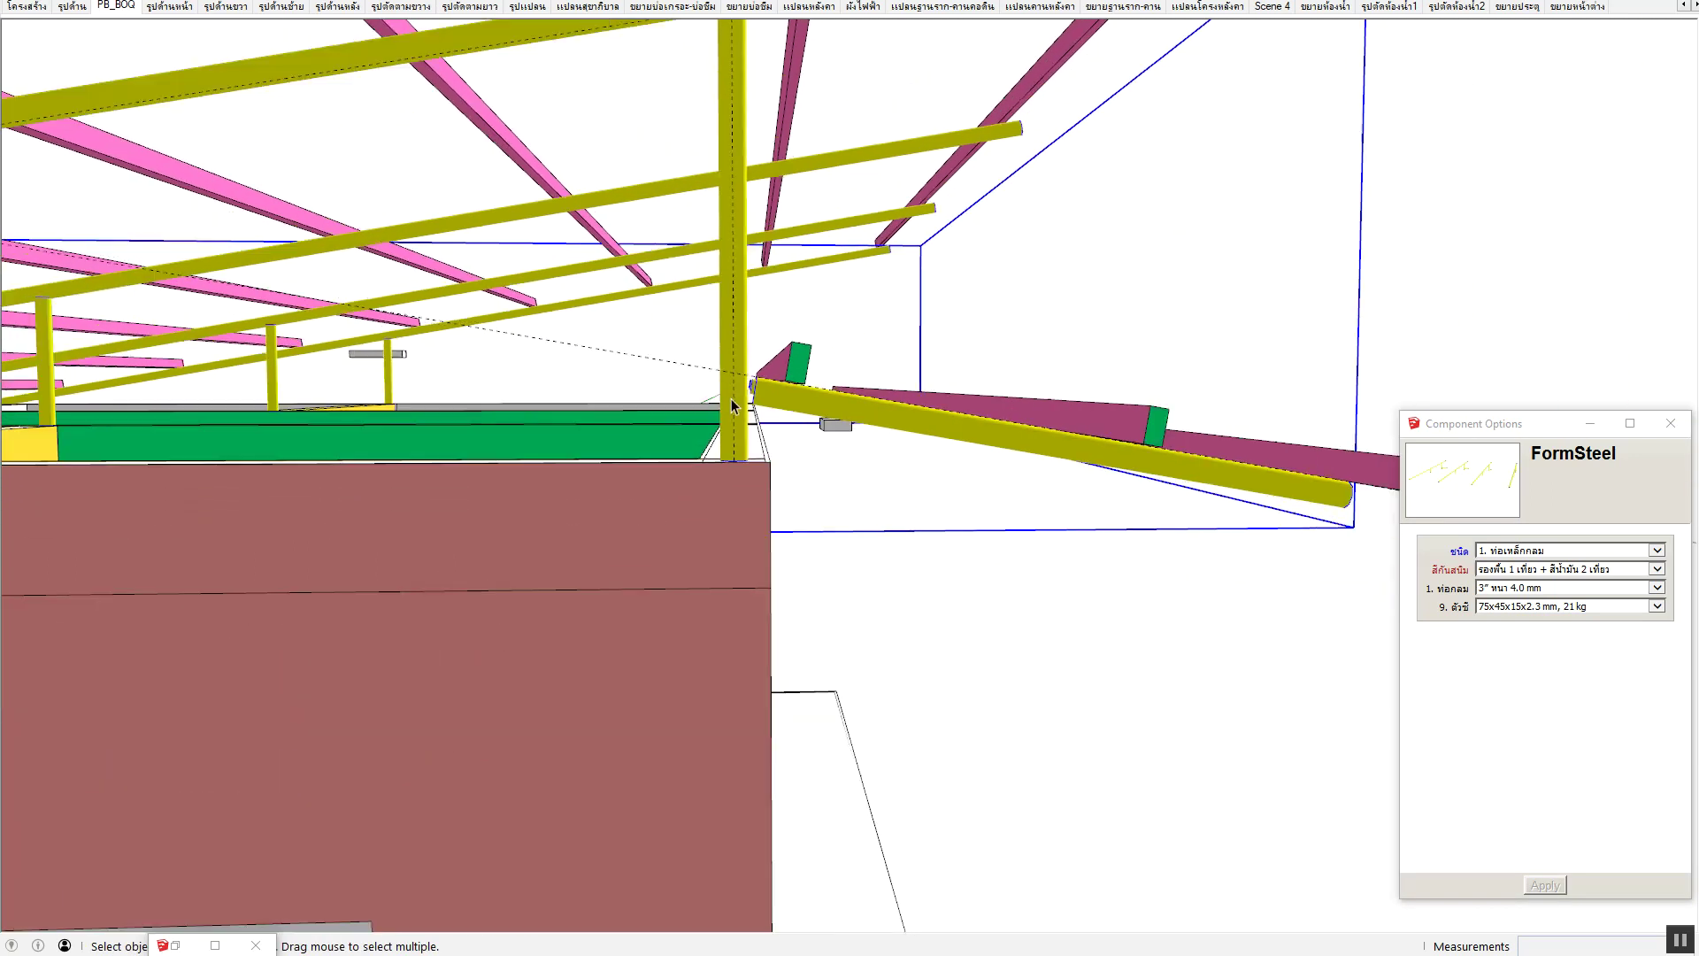
scroll(734, 399, down, 3)
mouse_move(734, 398)
middle_down()
mouse_move(731, 441)
mouse_move(734, 416)
middle_up()
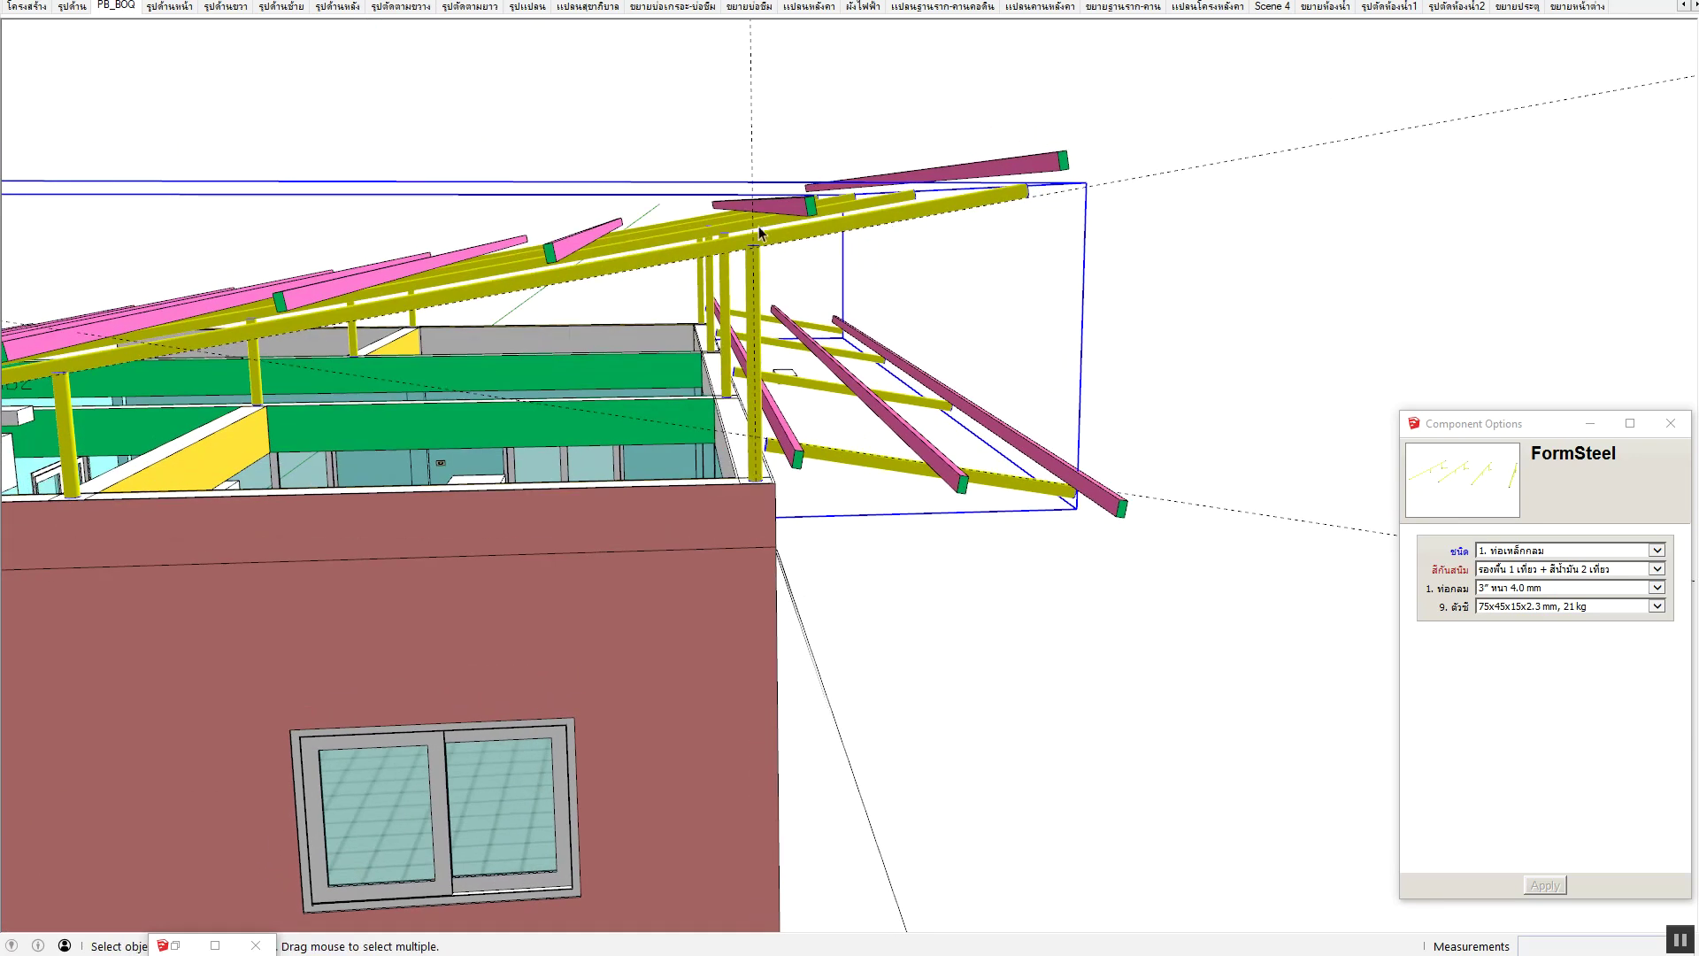
scroll(916, 497, up, 2)
scroll(916, 497, up, 2)
scroll(920, 500, up, 1)
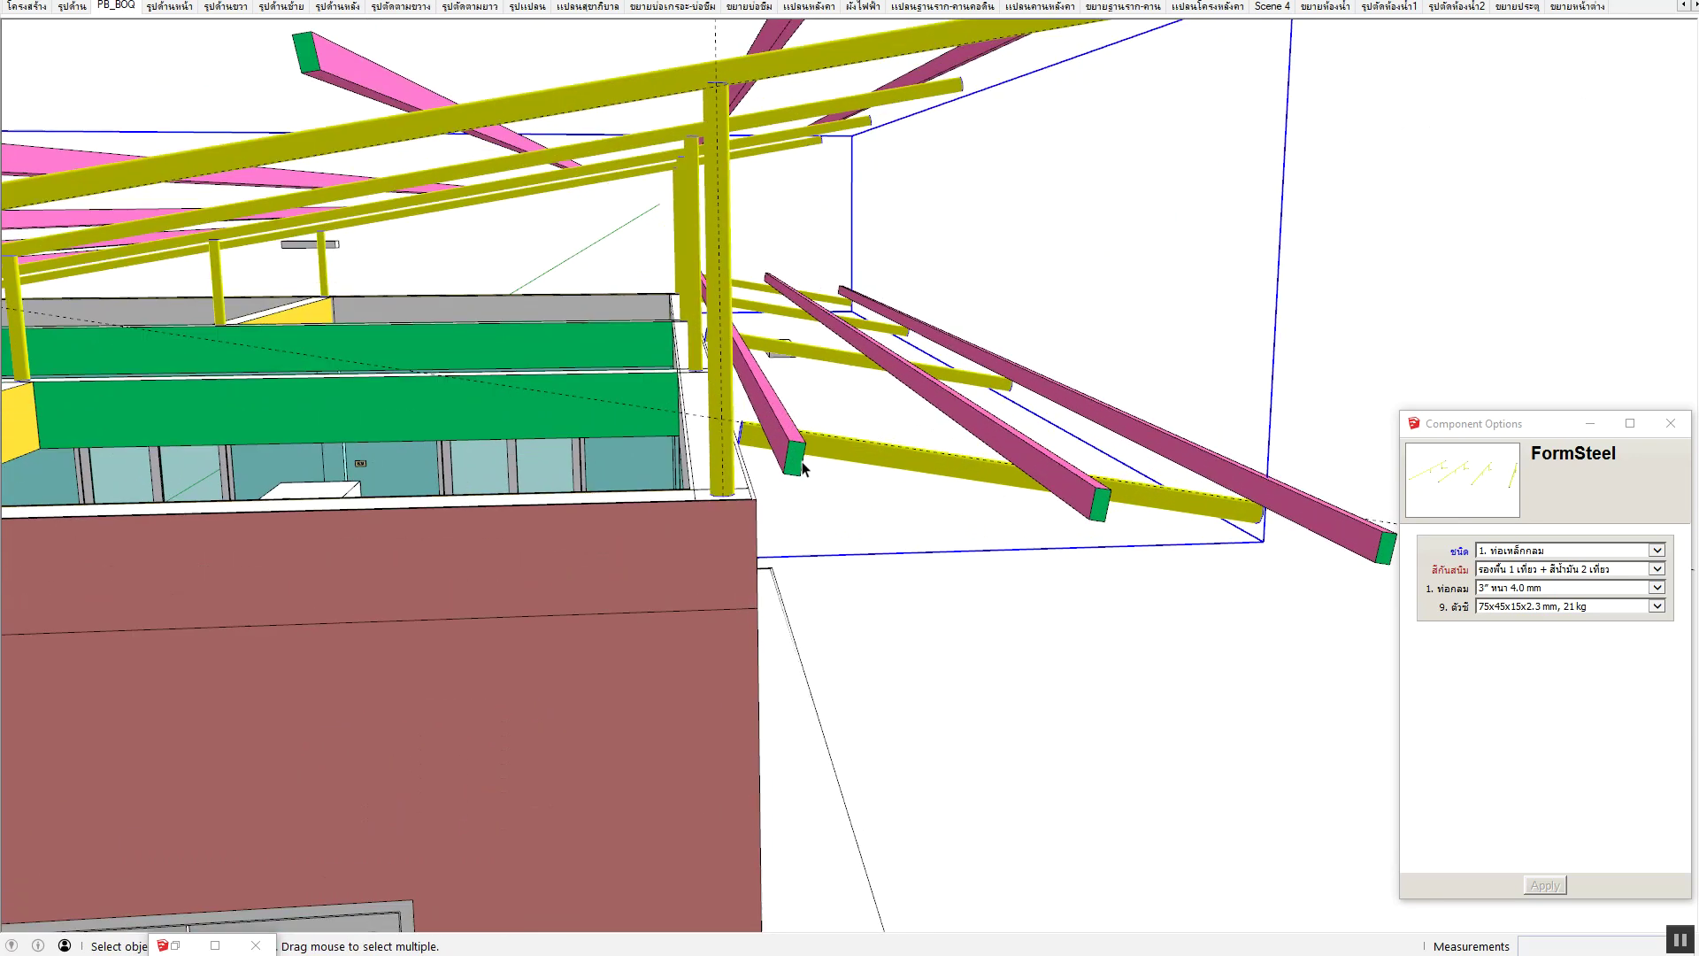
Review the C-channel size list and set the anti-rust coating to three primer coats.
click(1512, 609)
click(1444, 610)
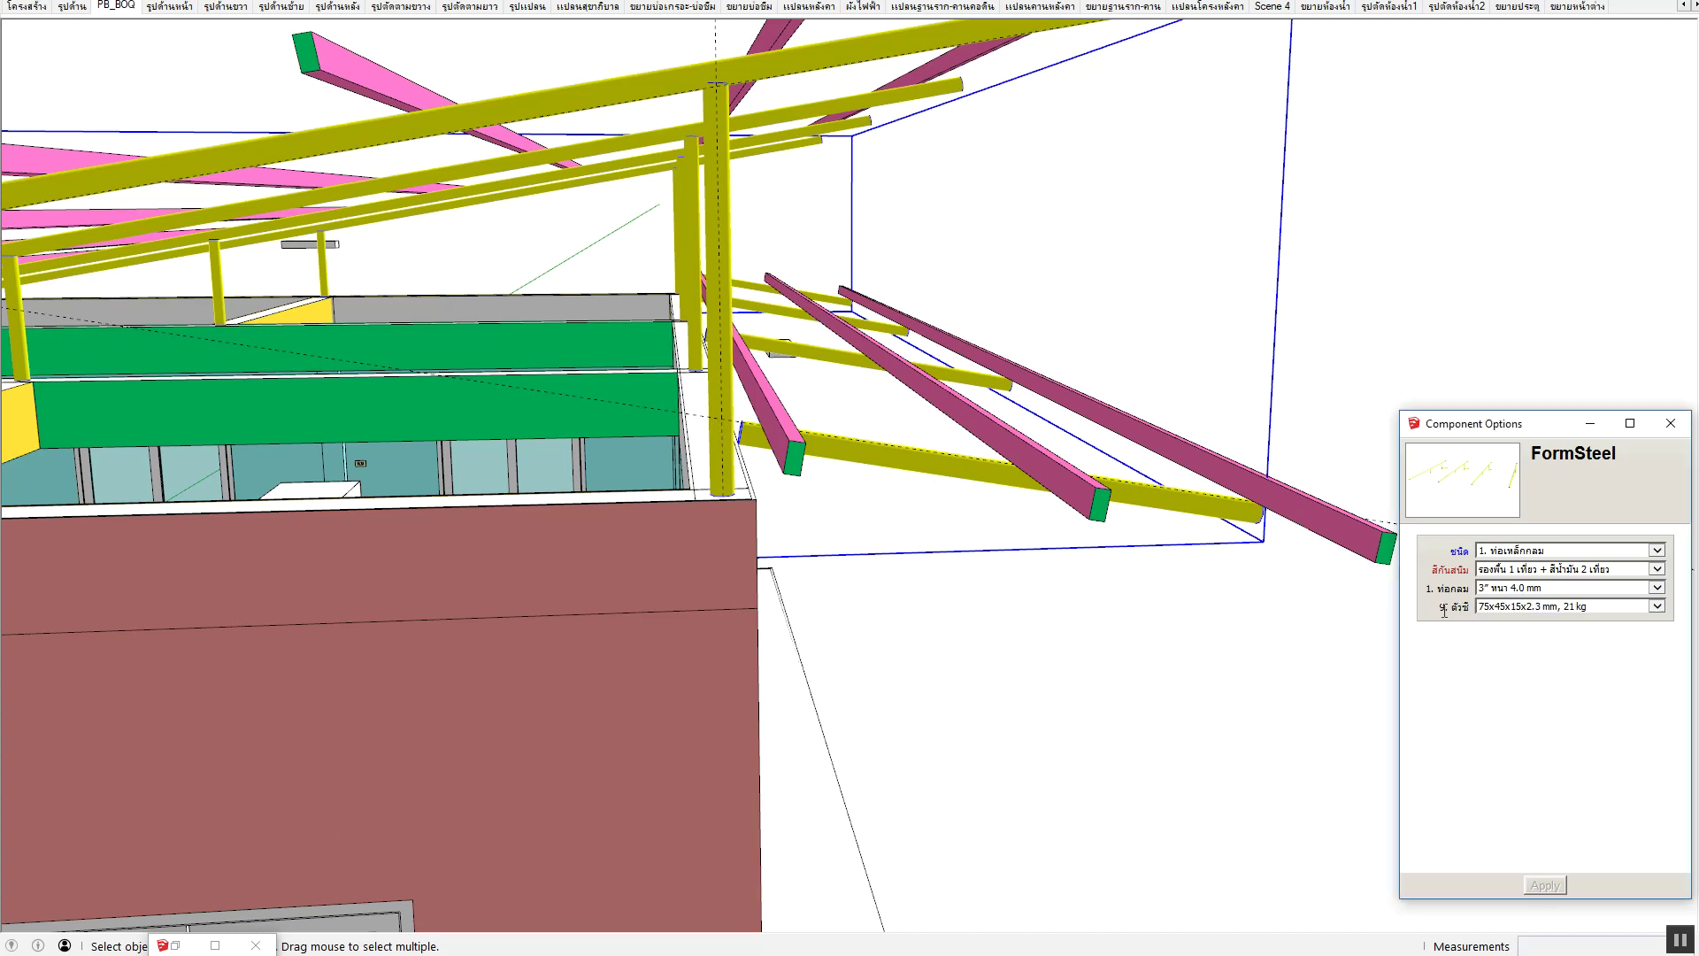
click(1503, 571)
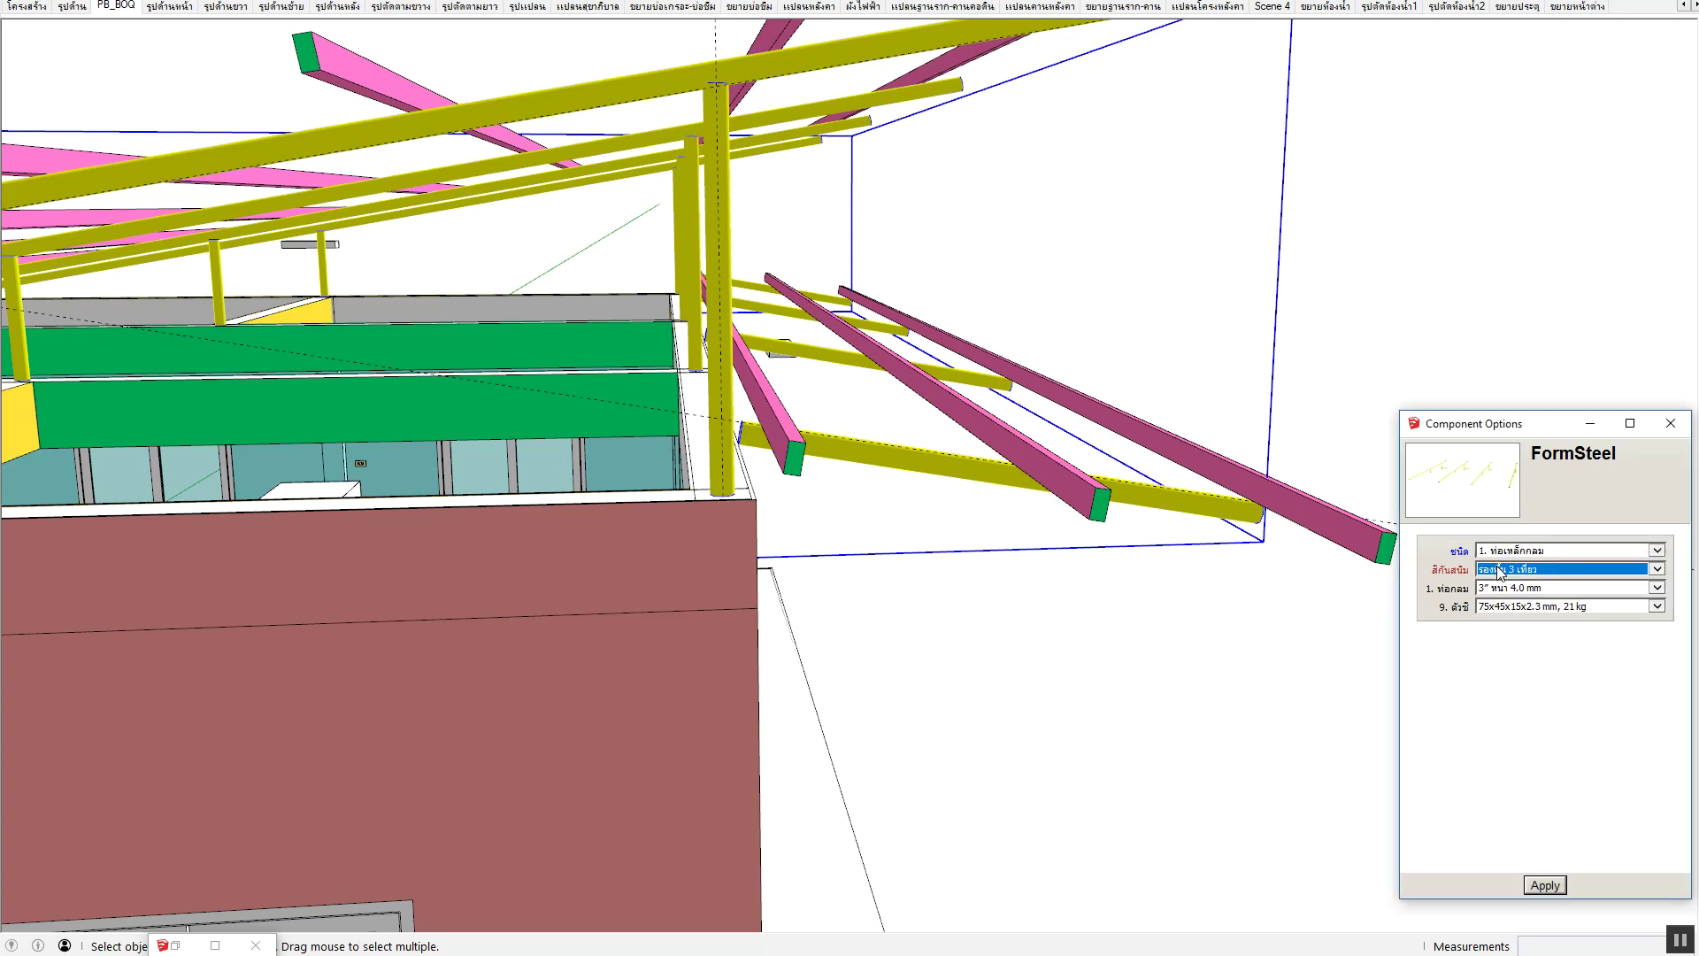
click(1500, 572)
click(1511, 580)
Change the members back to C-channel at 150x50x20x2.3 mm, 29.5 kg, then select a sloping purlin.
click(1511, 550)
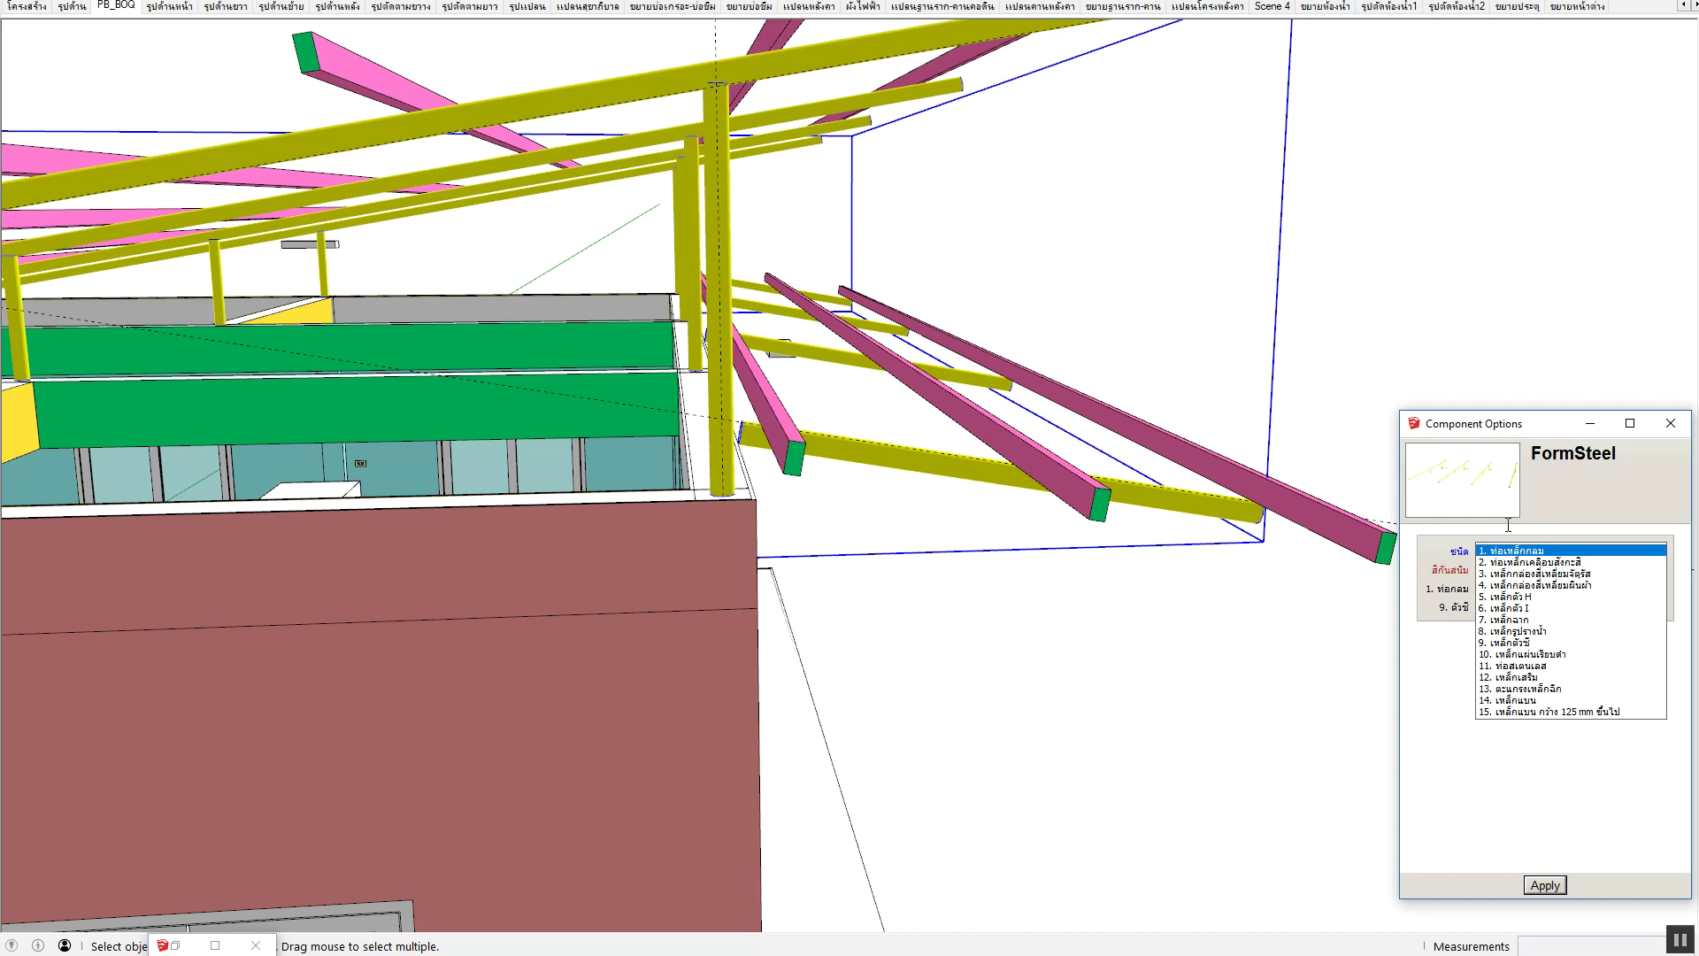
click(1504, 642)
click(1504, 607)
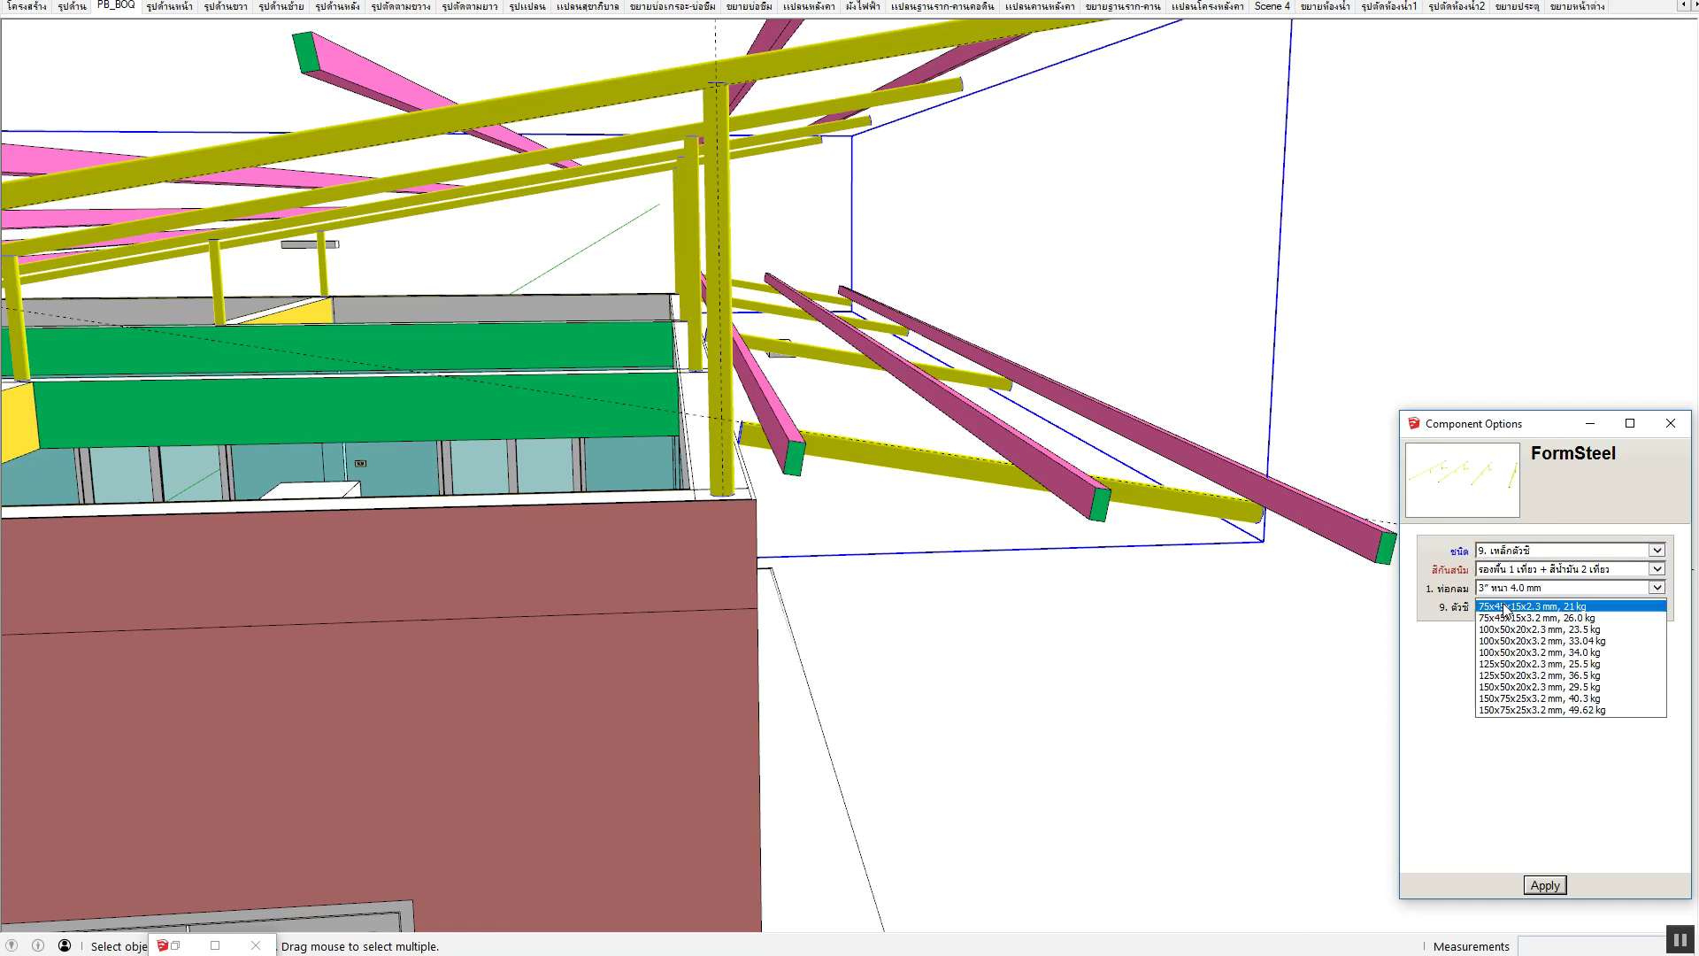
click(1501, 688)
click(1546, 885)
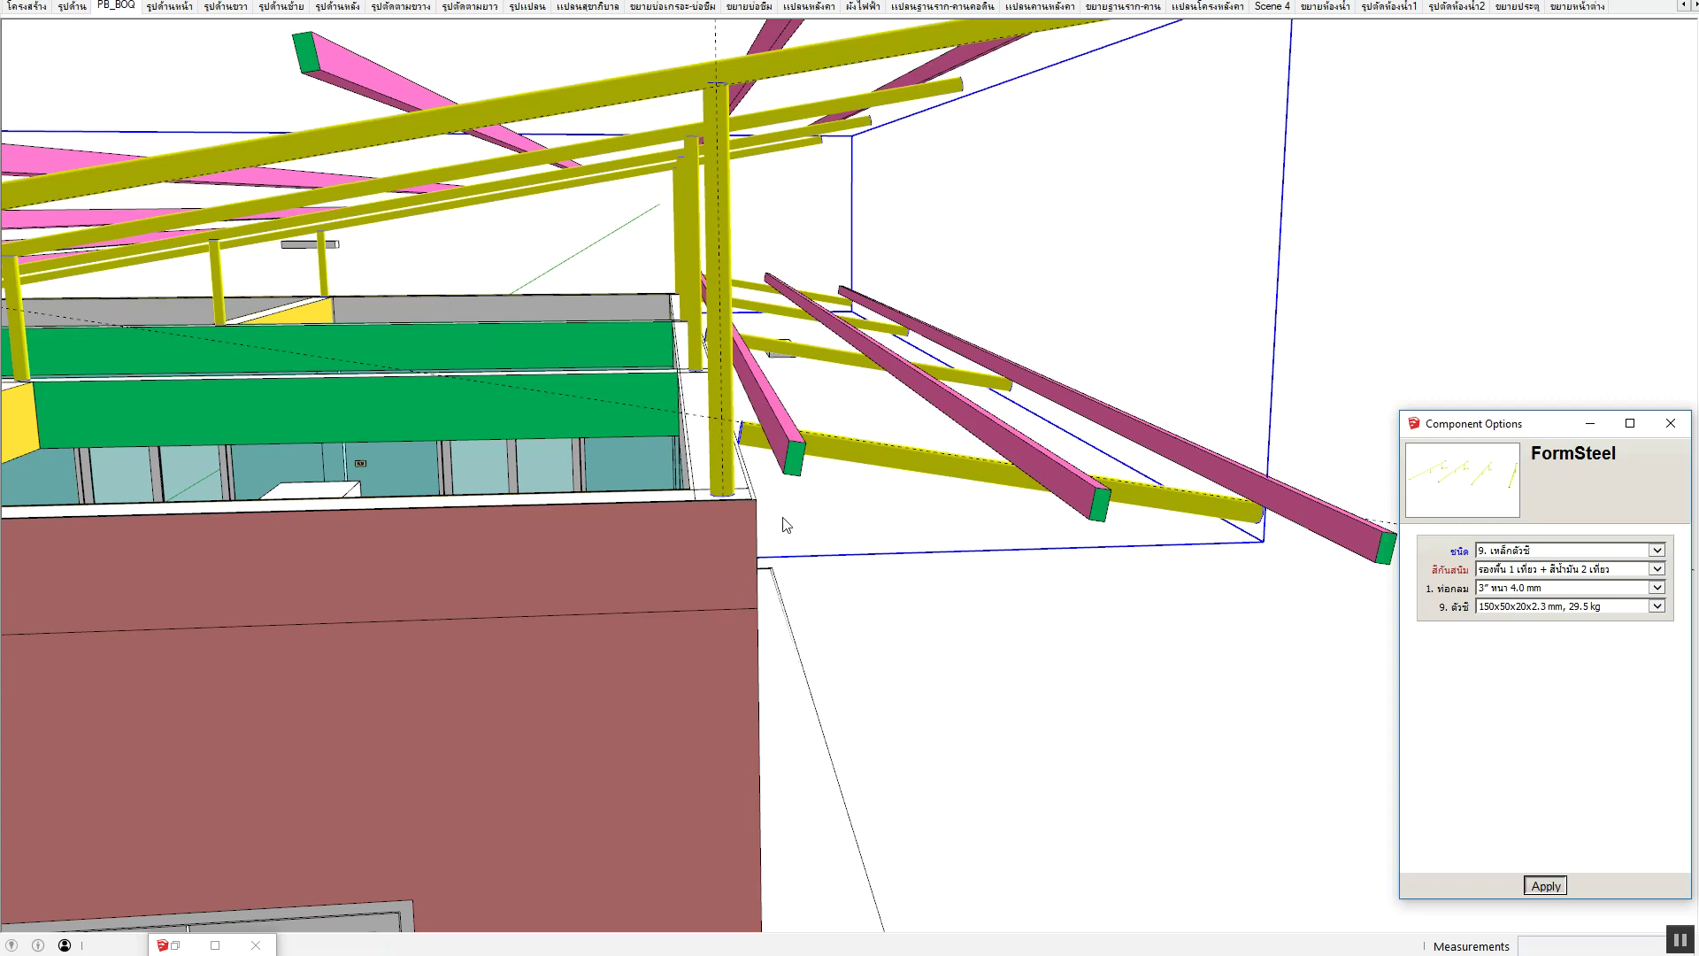
click(918, 454)
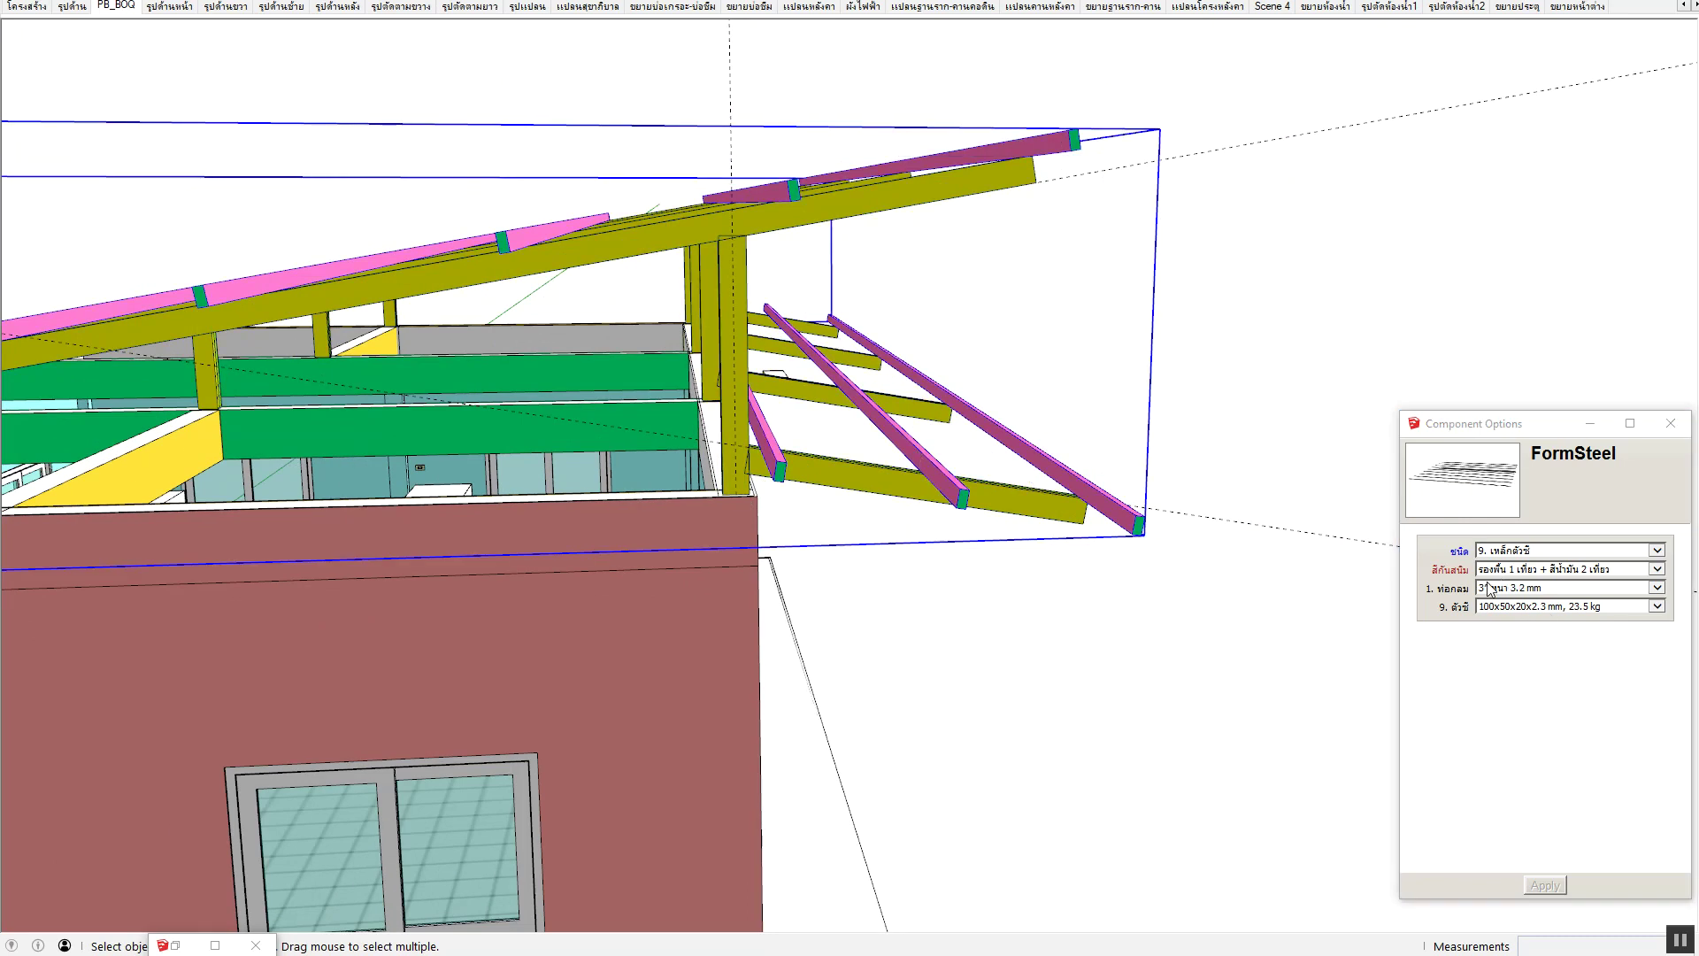
Change the selected purlins' section type to round steel pipe and view the result.
middle_drag(701, 454, 757, 382)
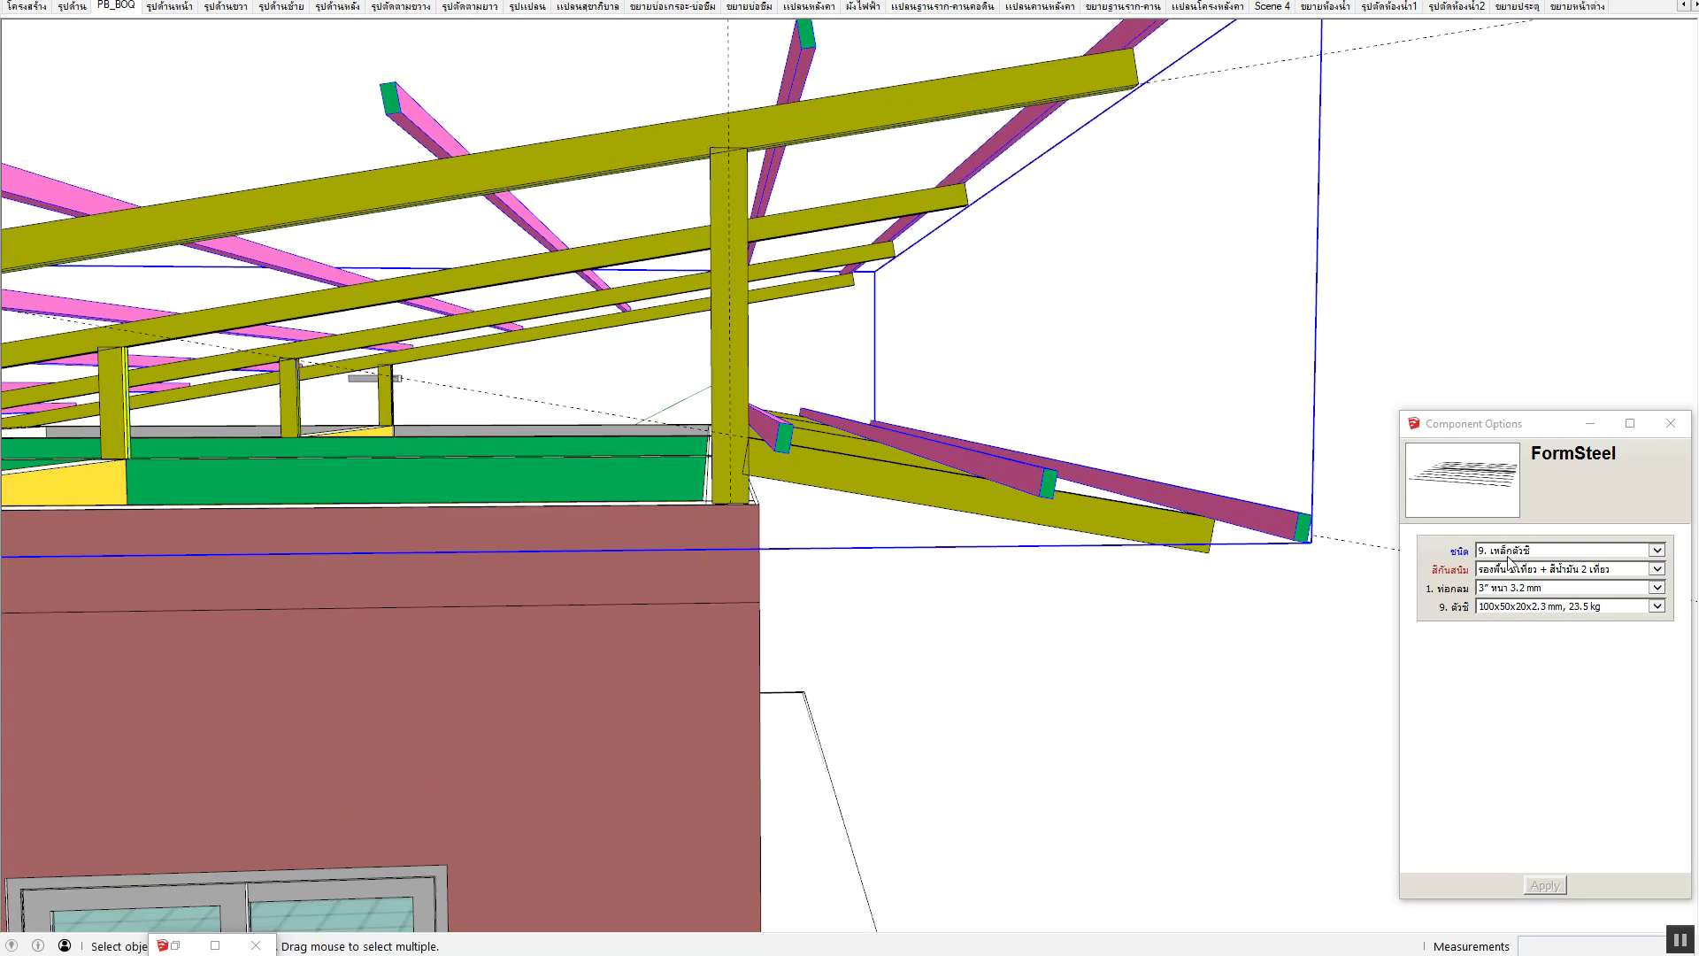
click(1515, 555)
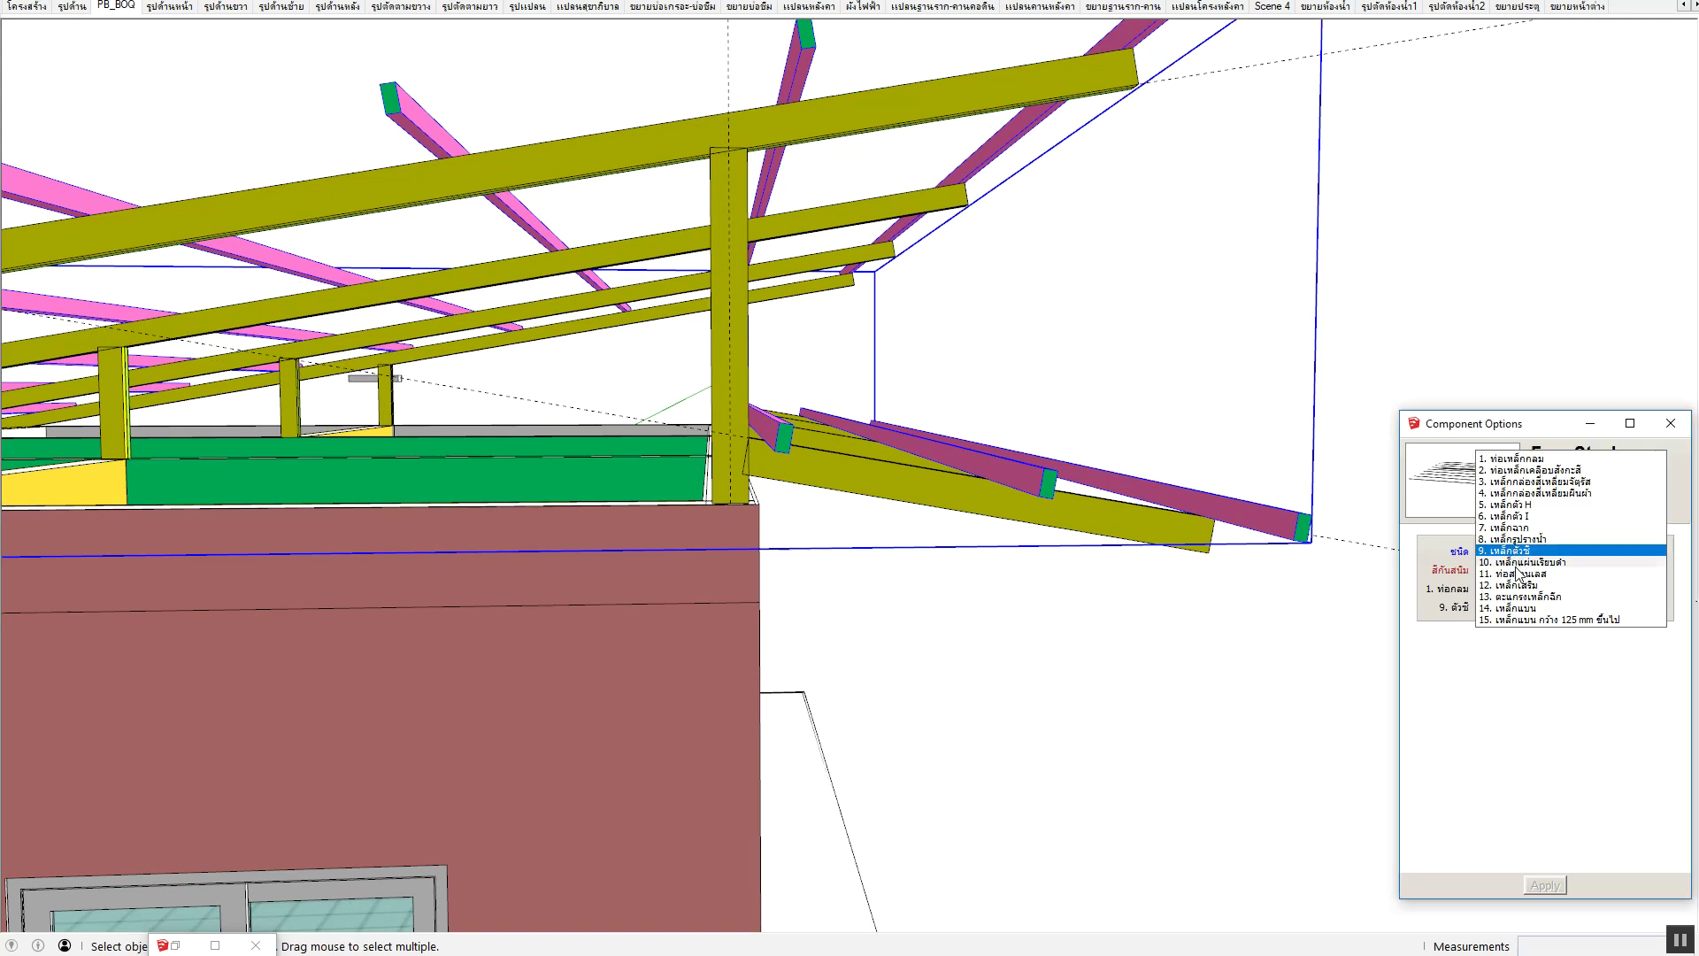
click(1516, 459)
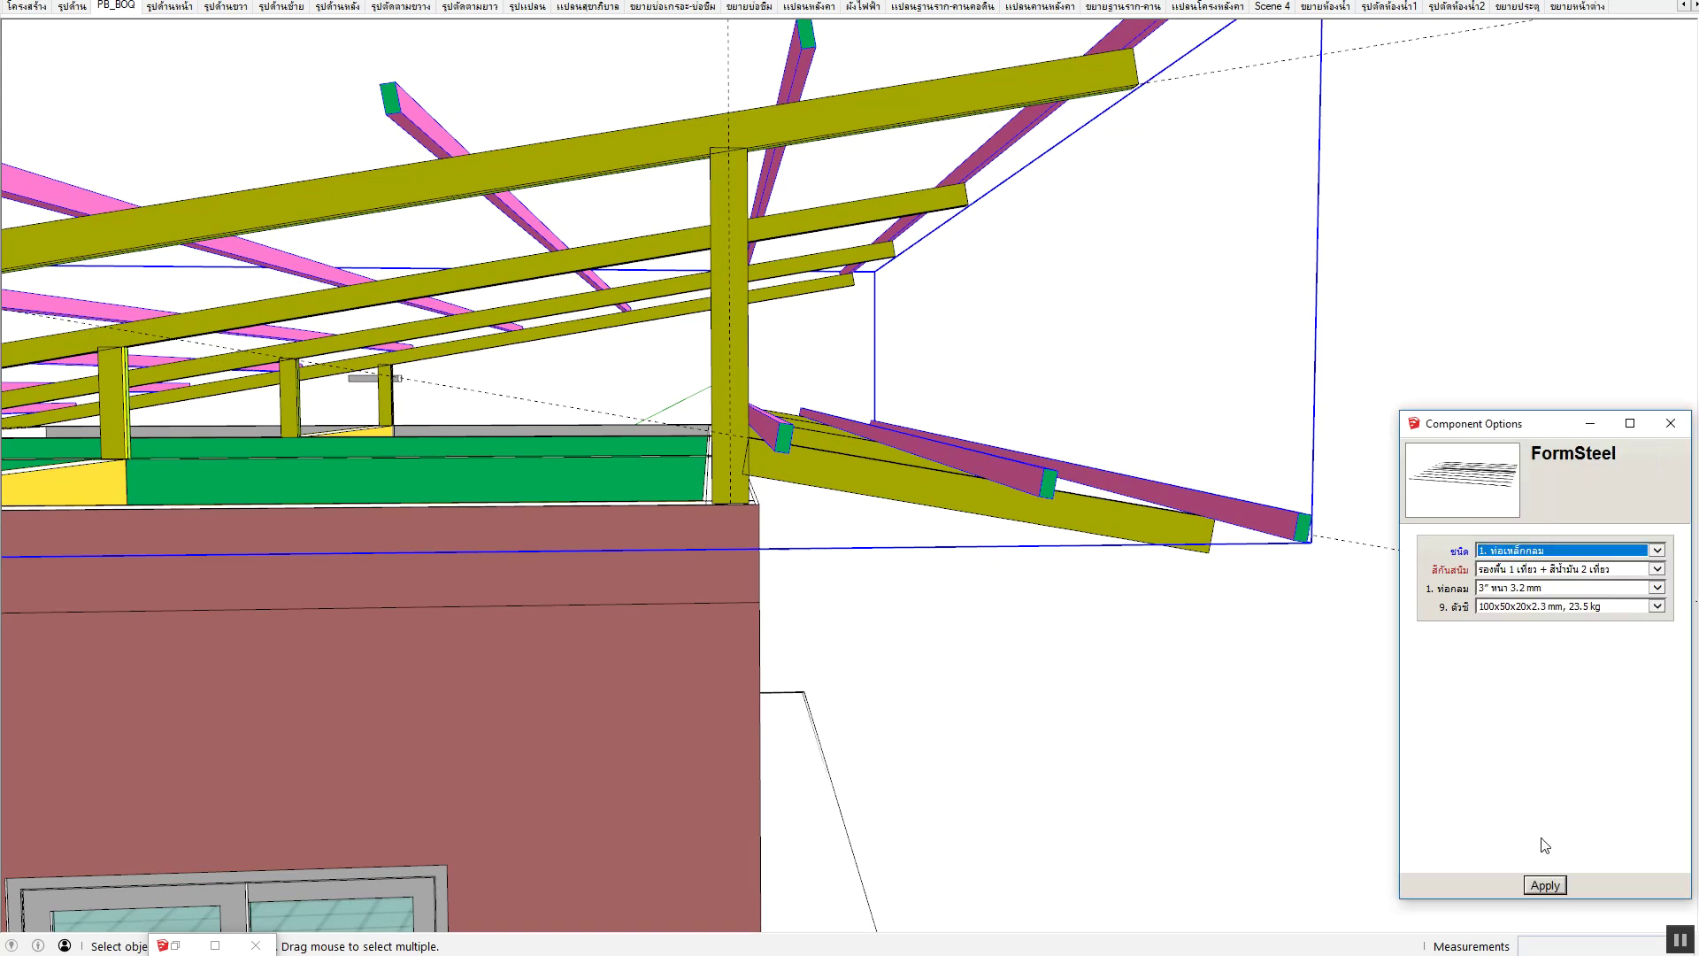
click(1545, 884)
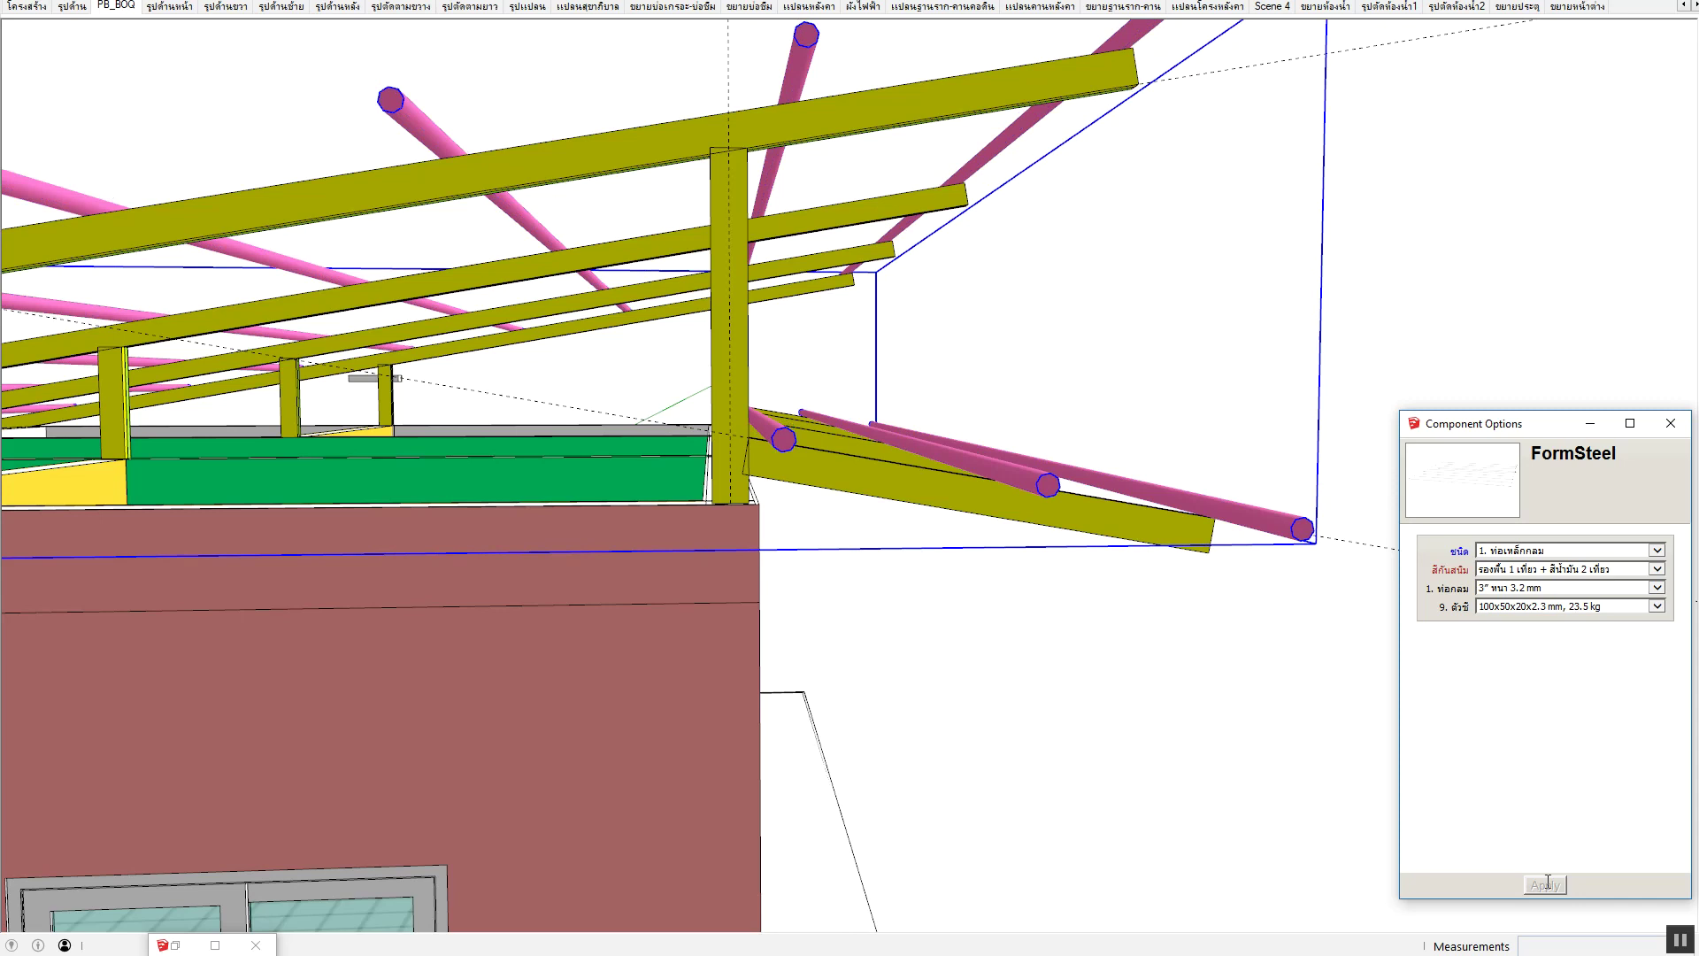
mouse_move(769, 155)
middle_down()
mouse_move(783, 206)
mouse_move(808, 212)
middle_up()
Try the 7-inch, 7.0 mm pipe size on the purlins.
click(1509, 590)
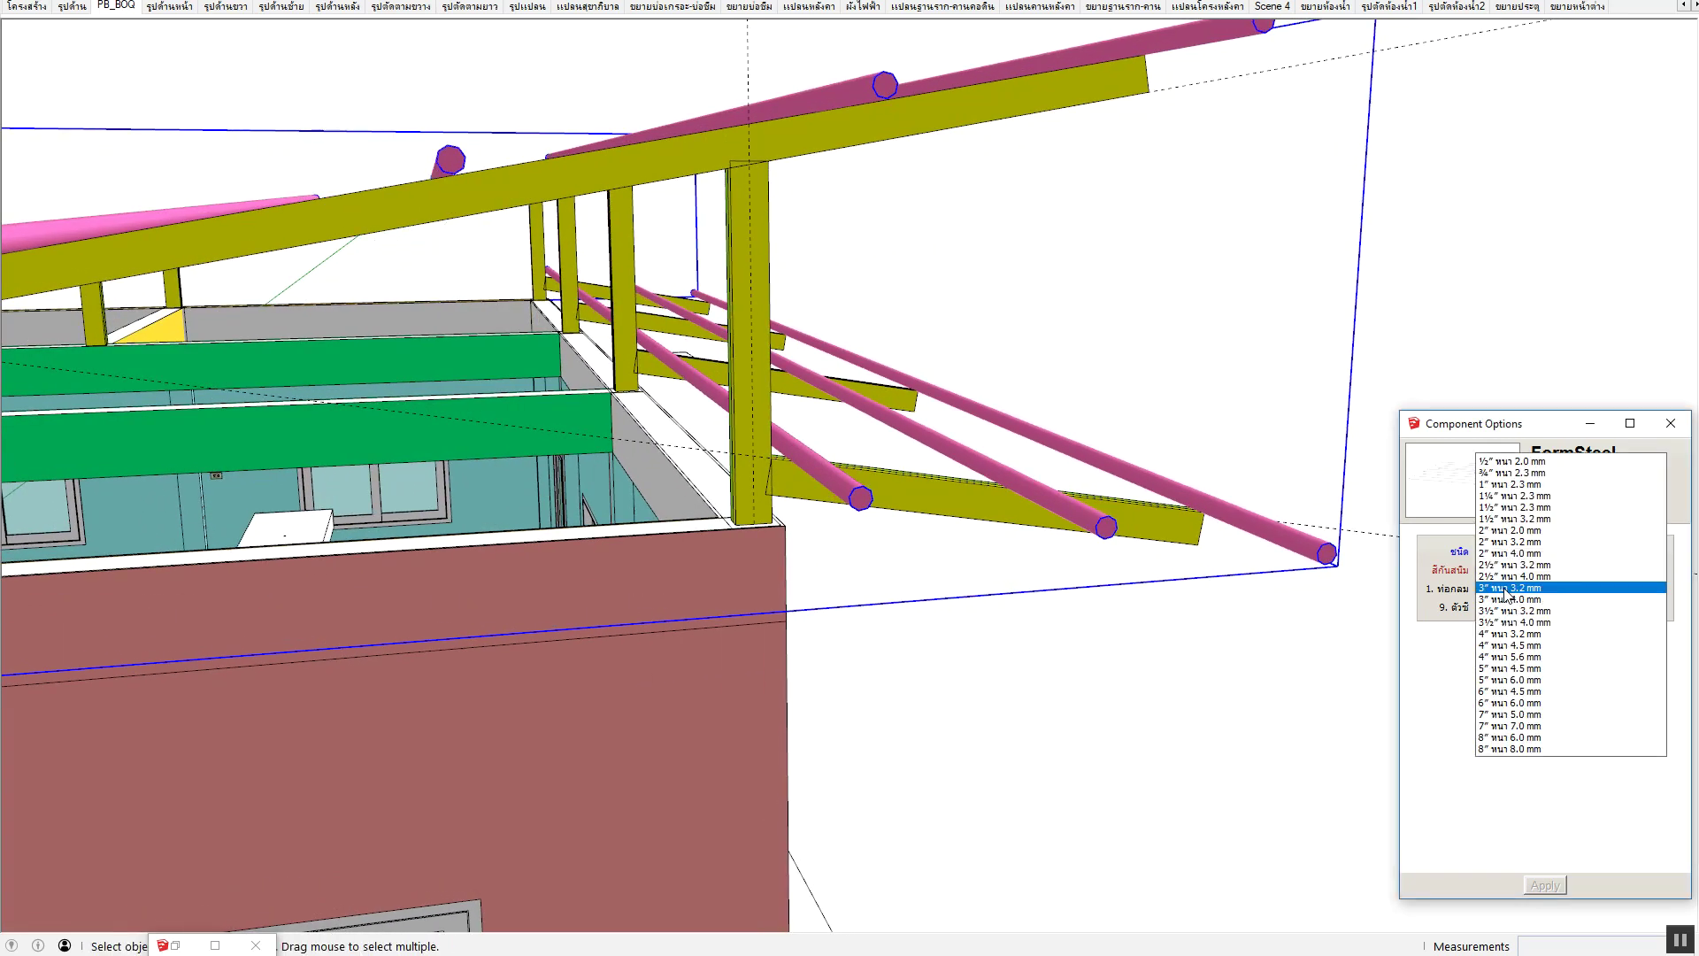
click(1548, 724)
click(1554, 885)
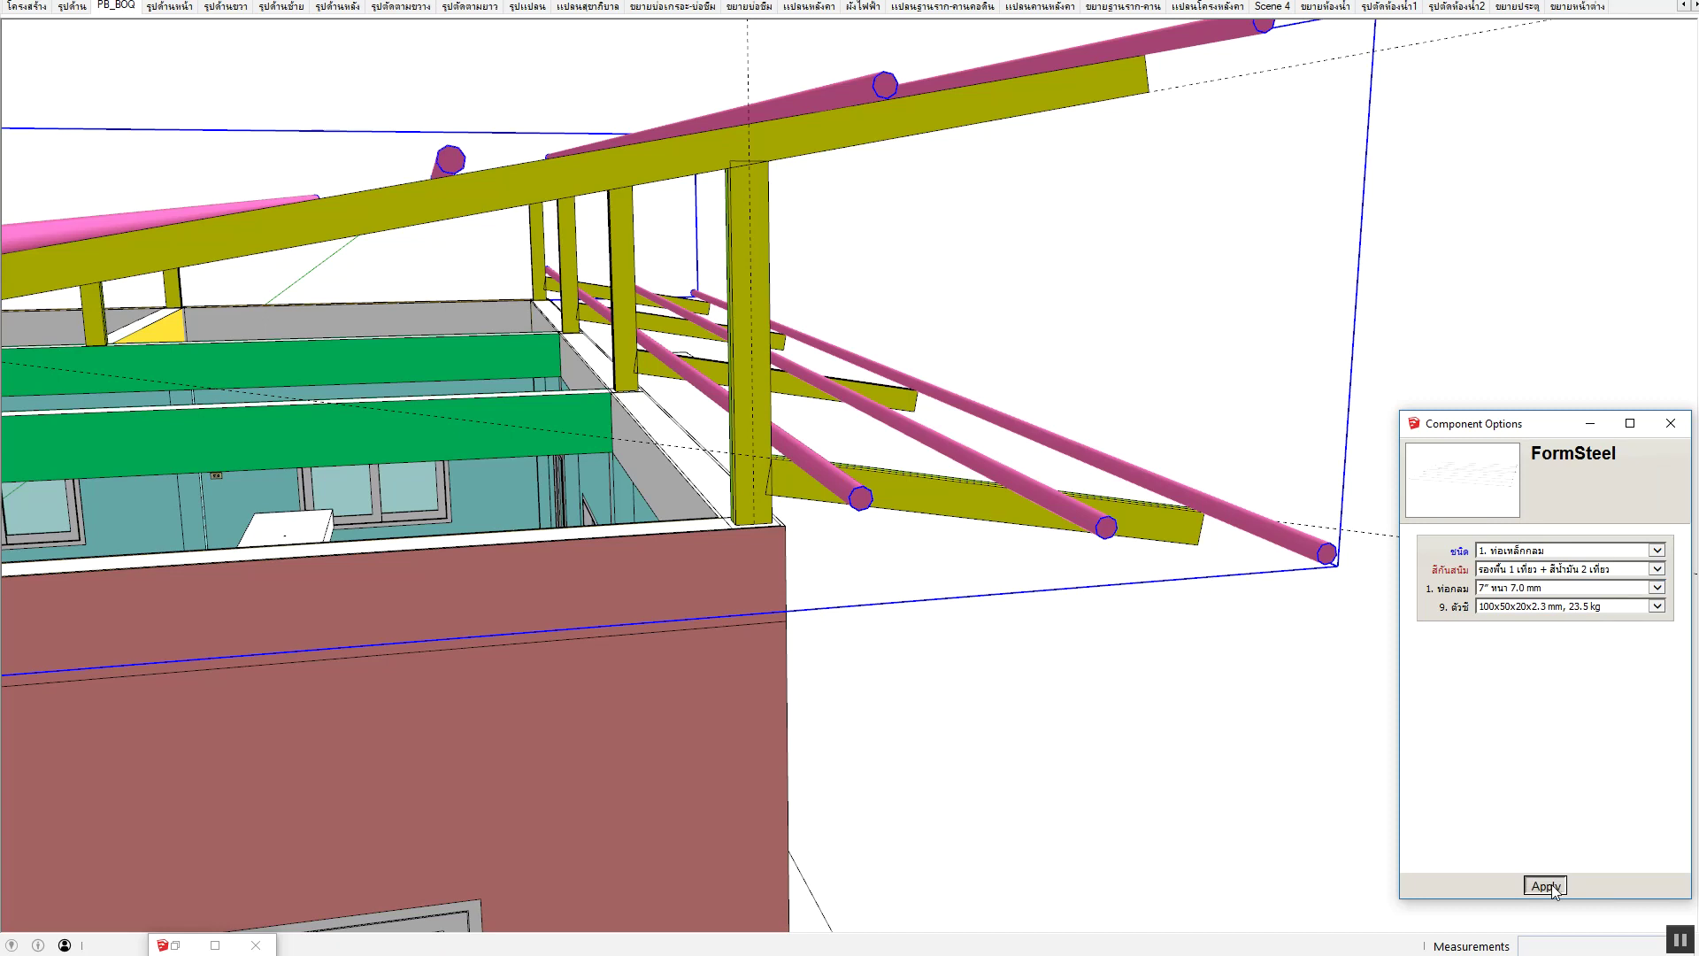
mouse_move(849, 486)
middle_down()
mouse_move(717, 480)
mouse_move(705, 506)
middle_up()
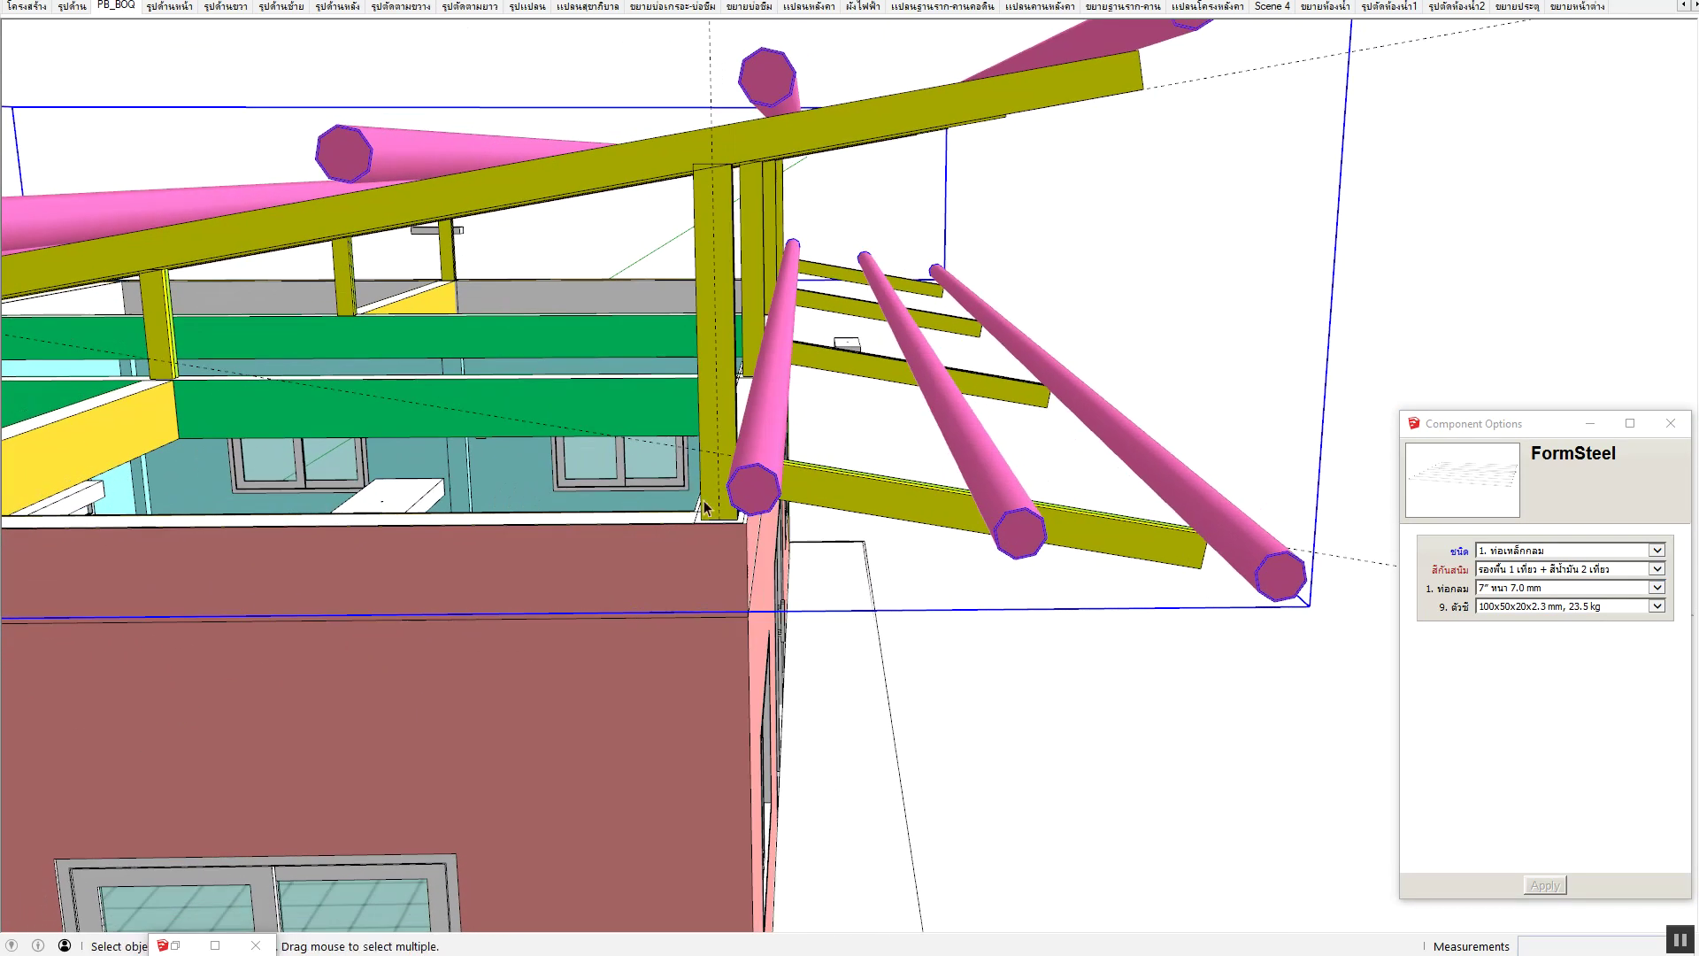
Settle on the 2-inch pipe with 4.0 mm wall for the purlins.
click(1521, 597)
click(1561, 415)
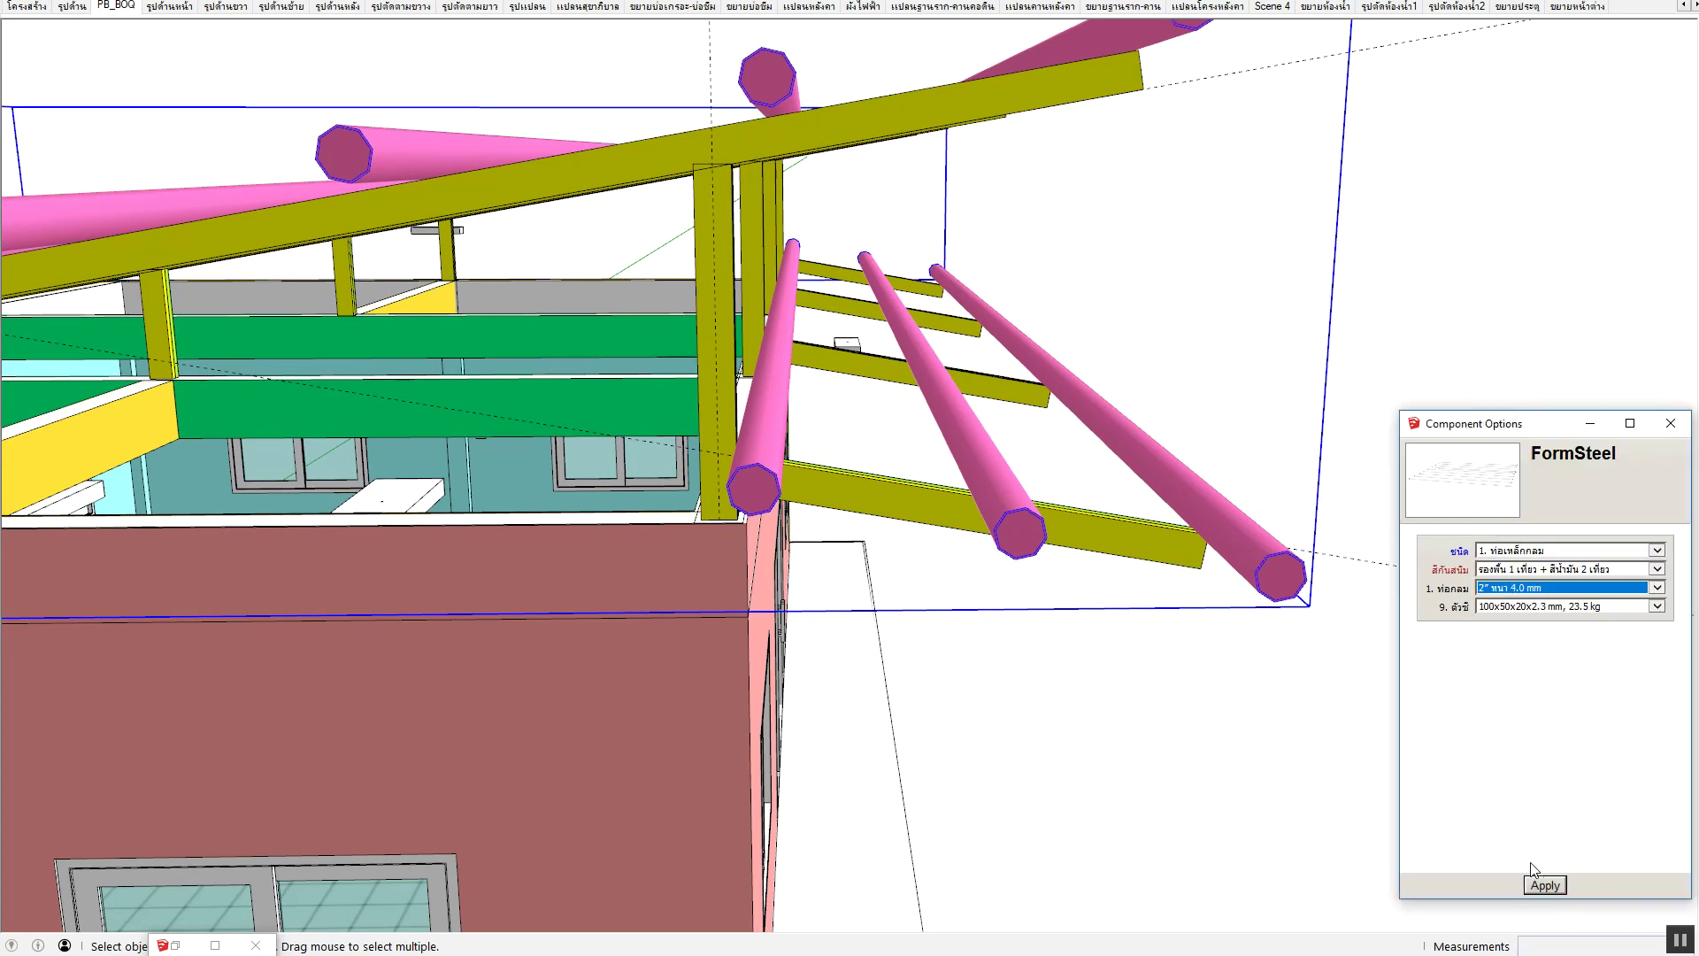
click(1543, 885)
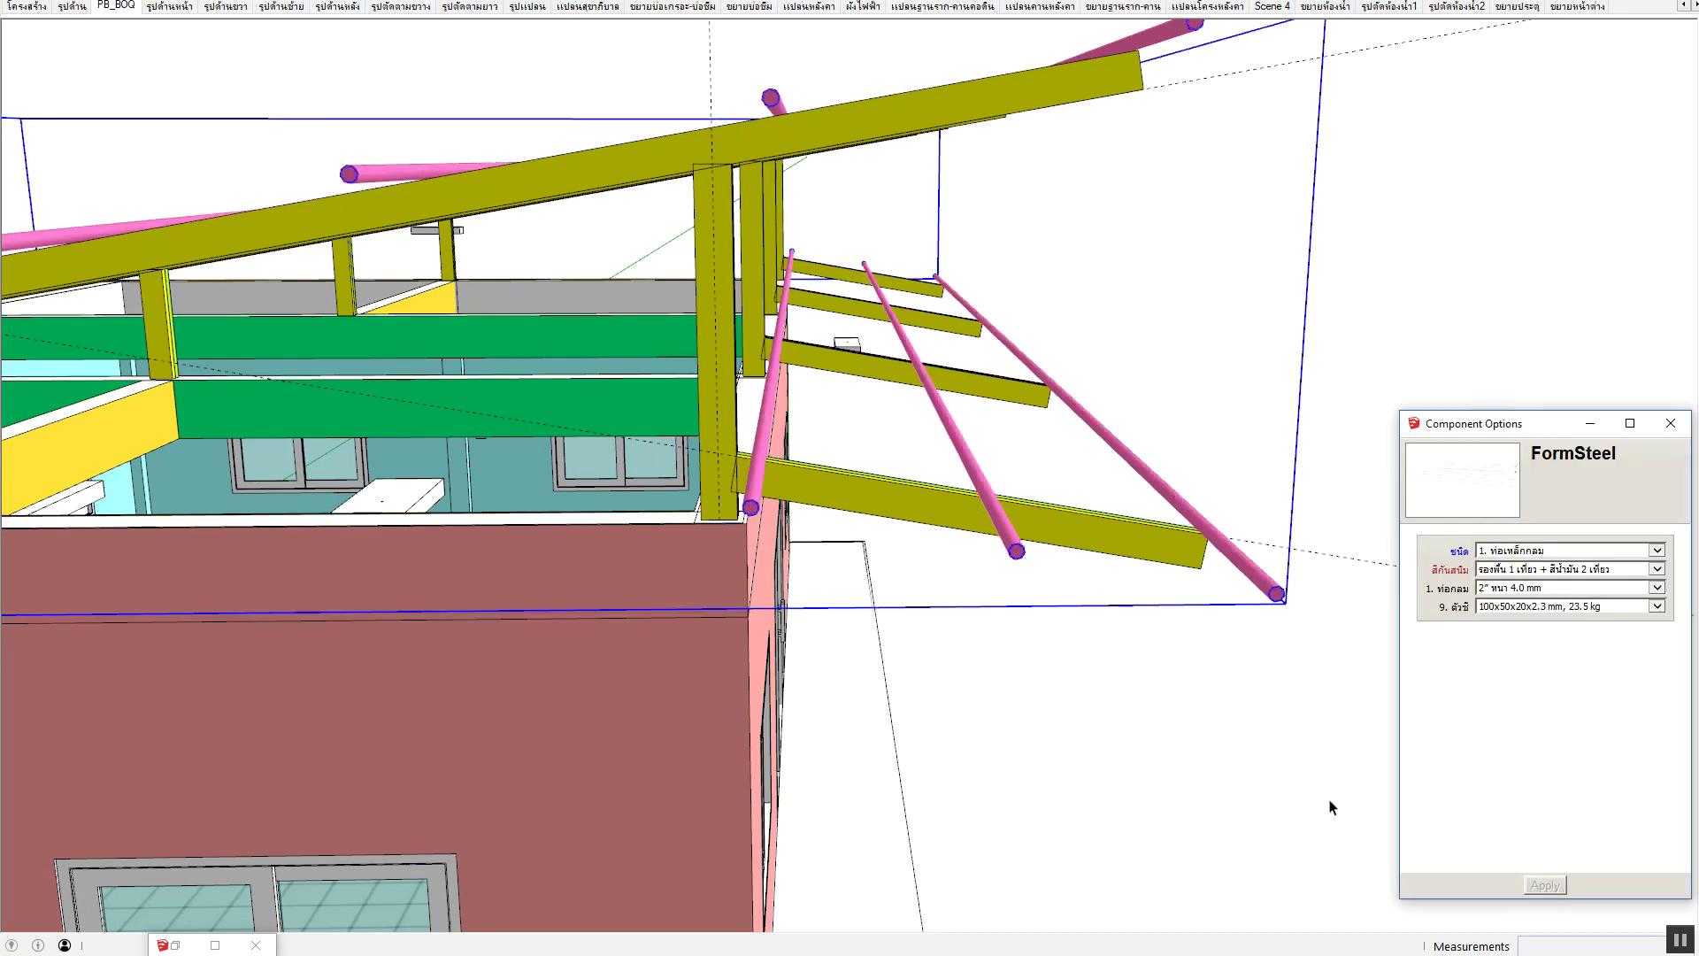
middle_drag(631, 660, 534, 698)
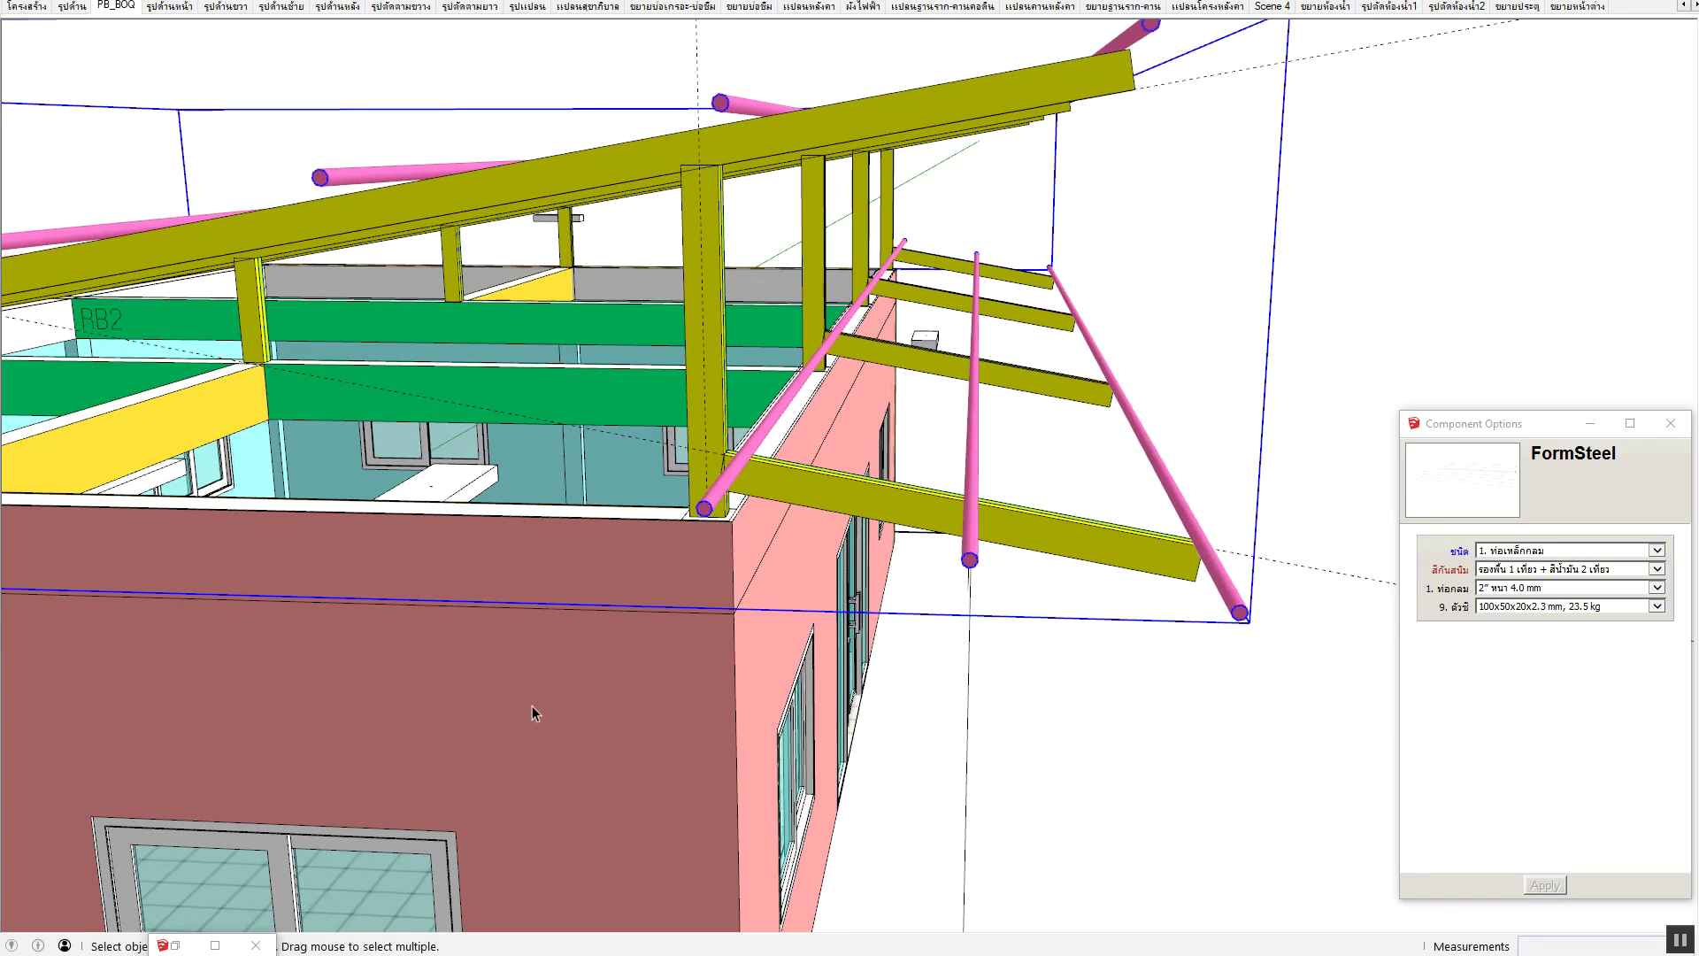
click(165, 943)
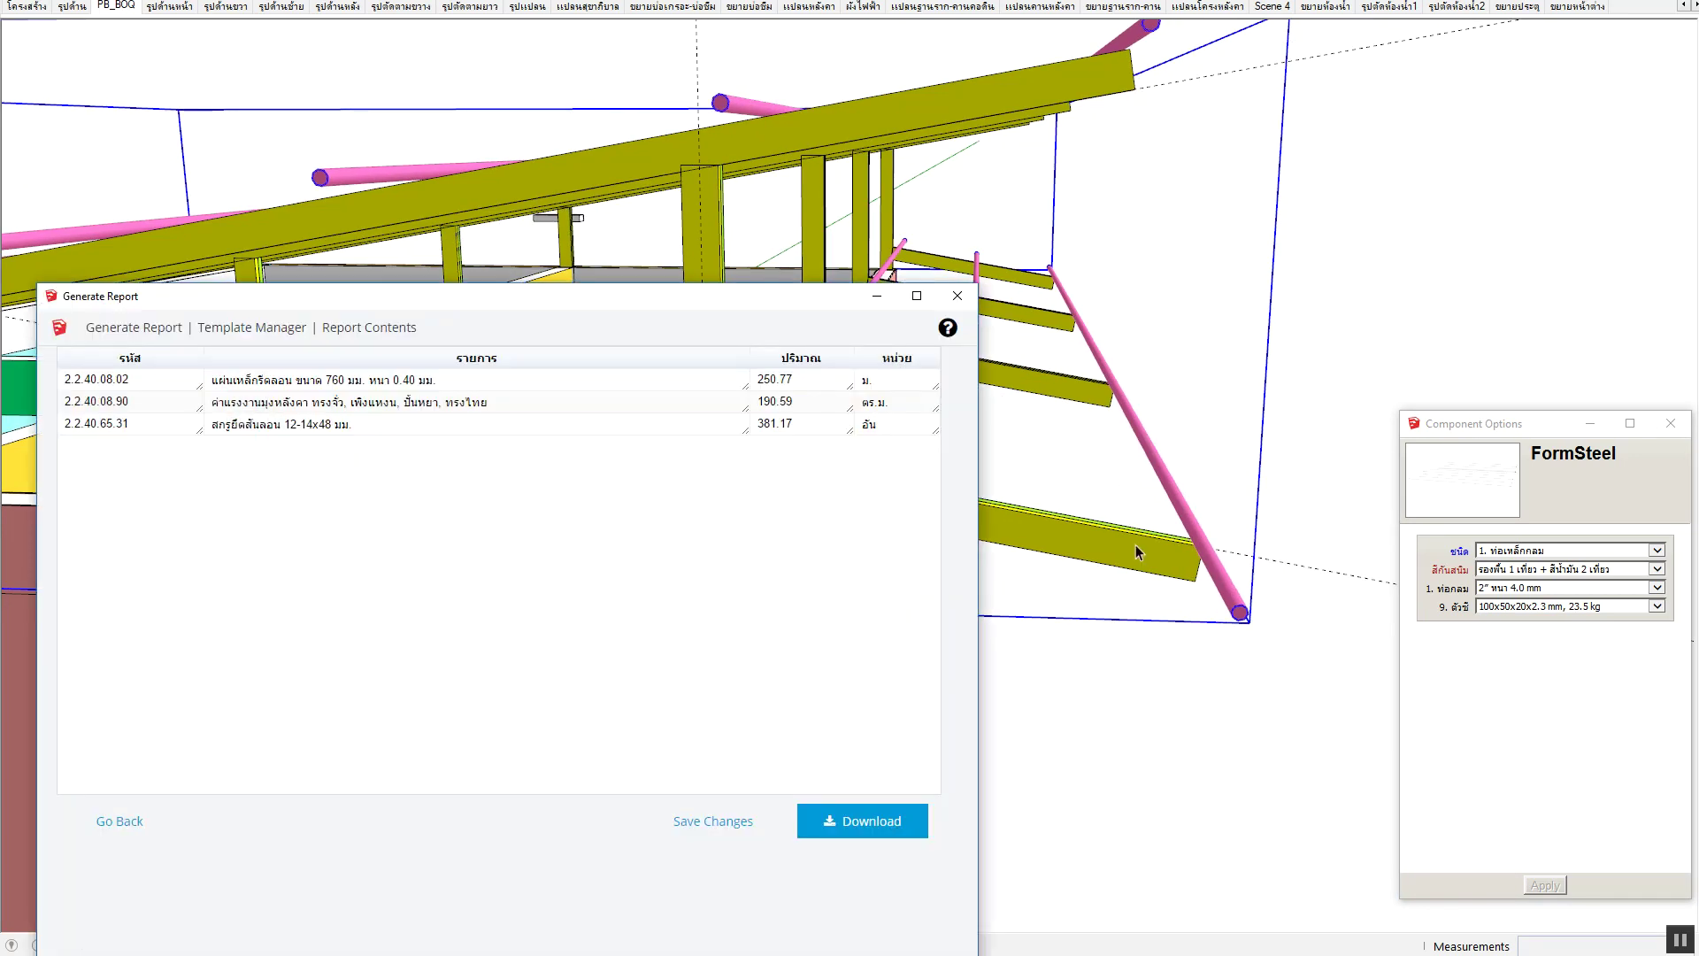
Add the rafter to the selection and rerun the CostCode SumList report showing 2-inch pipe and 150x50 channel.
click(1138, 559)
click(133, 827)
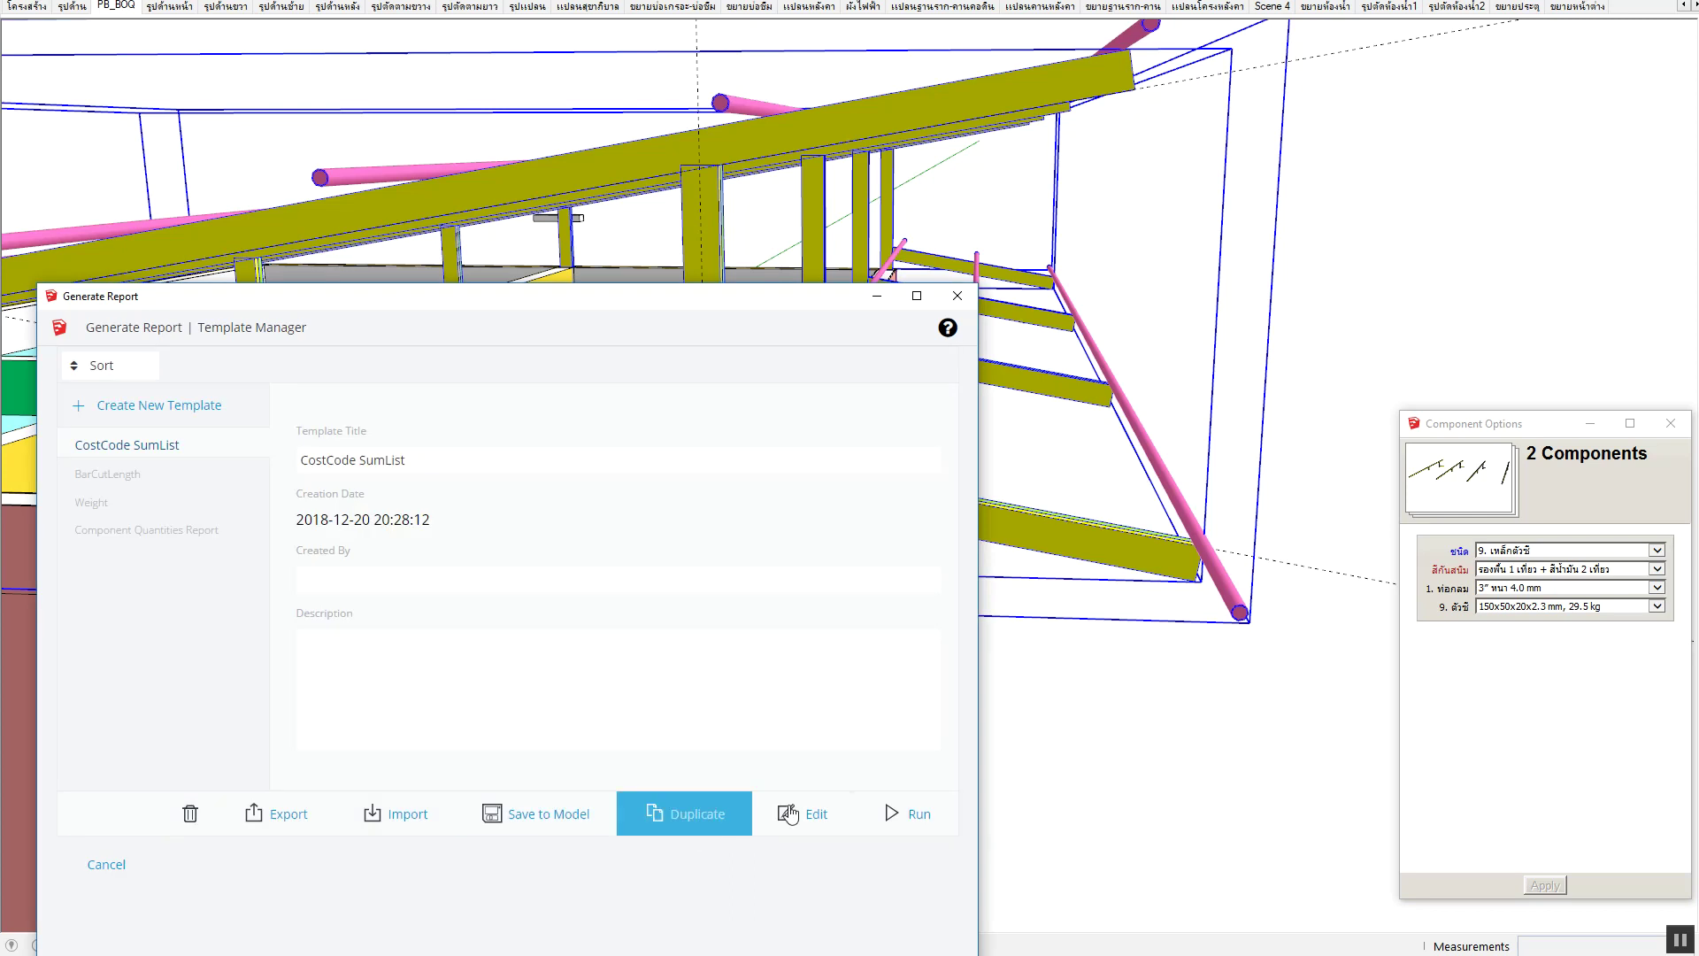
click(899, 816)
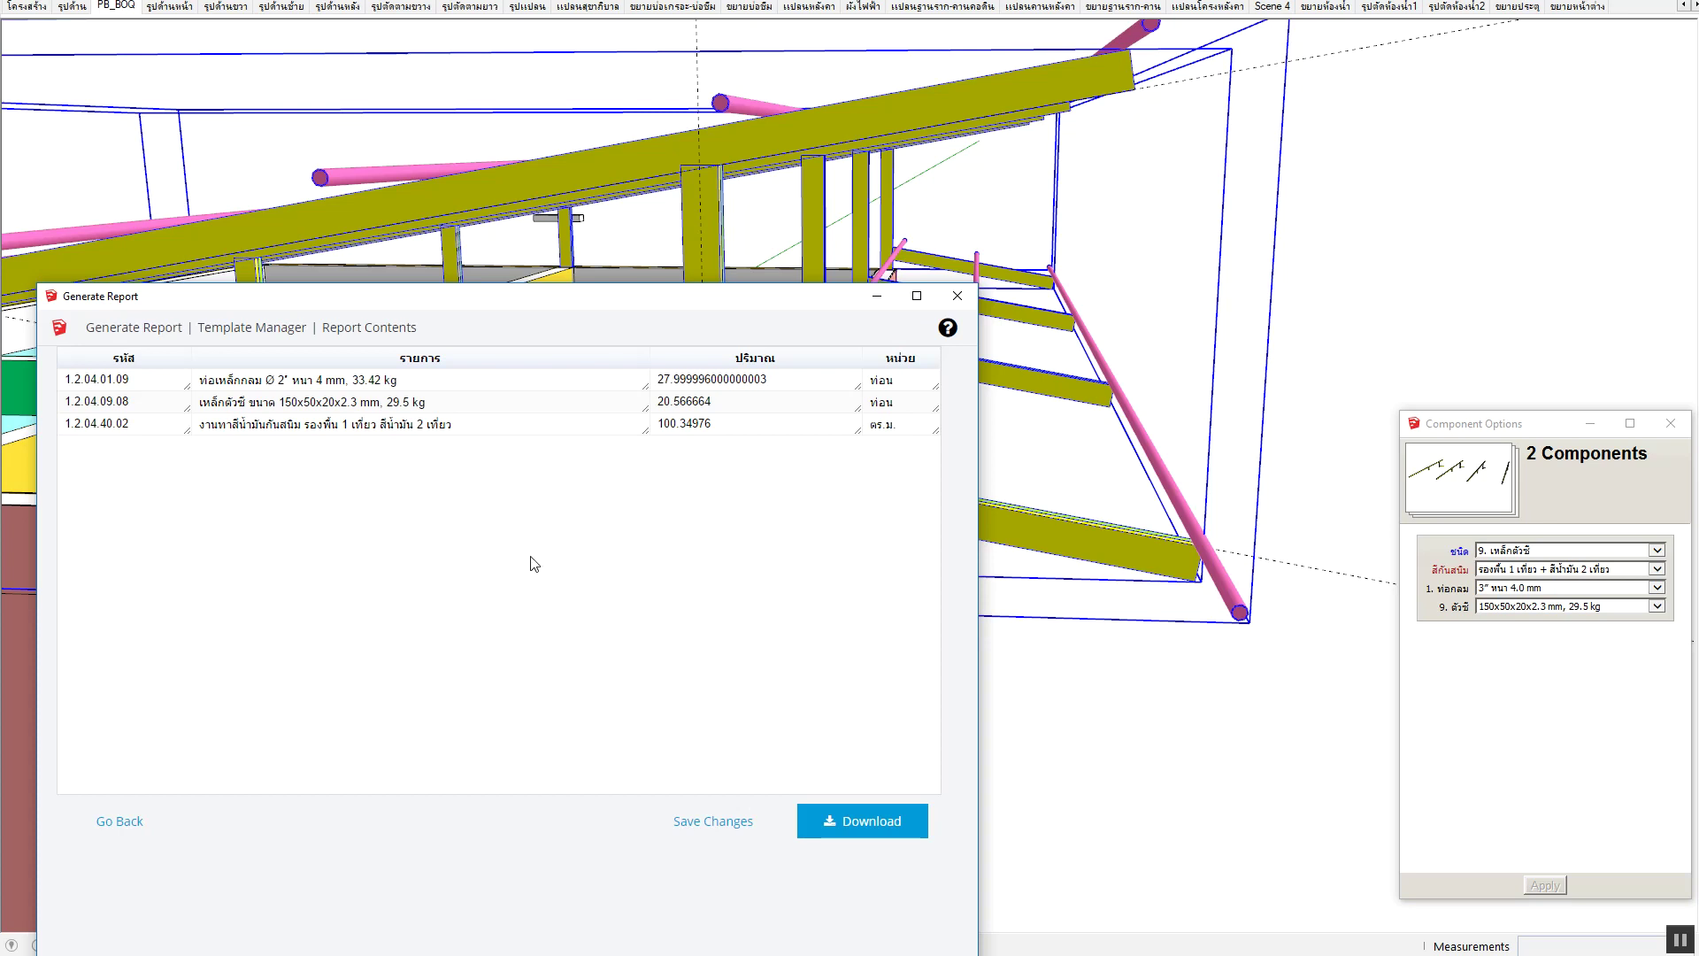
click(1175, 514)
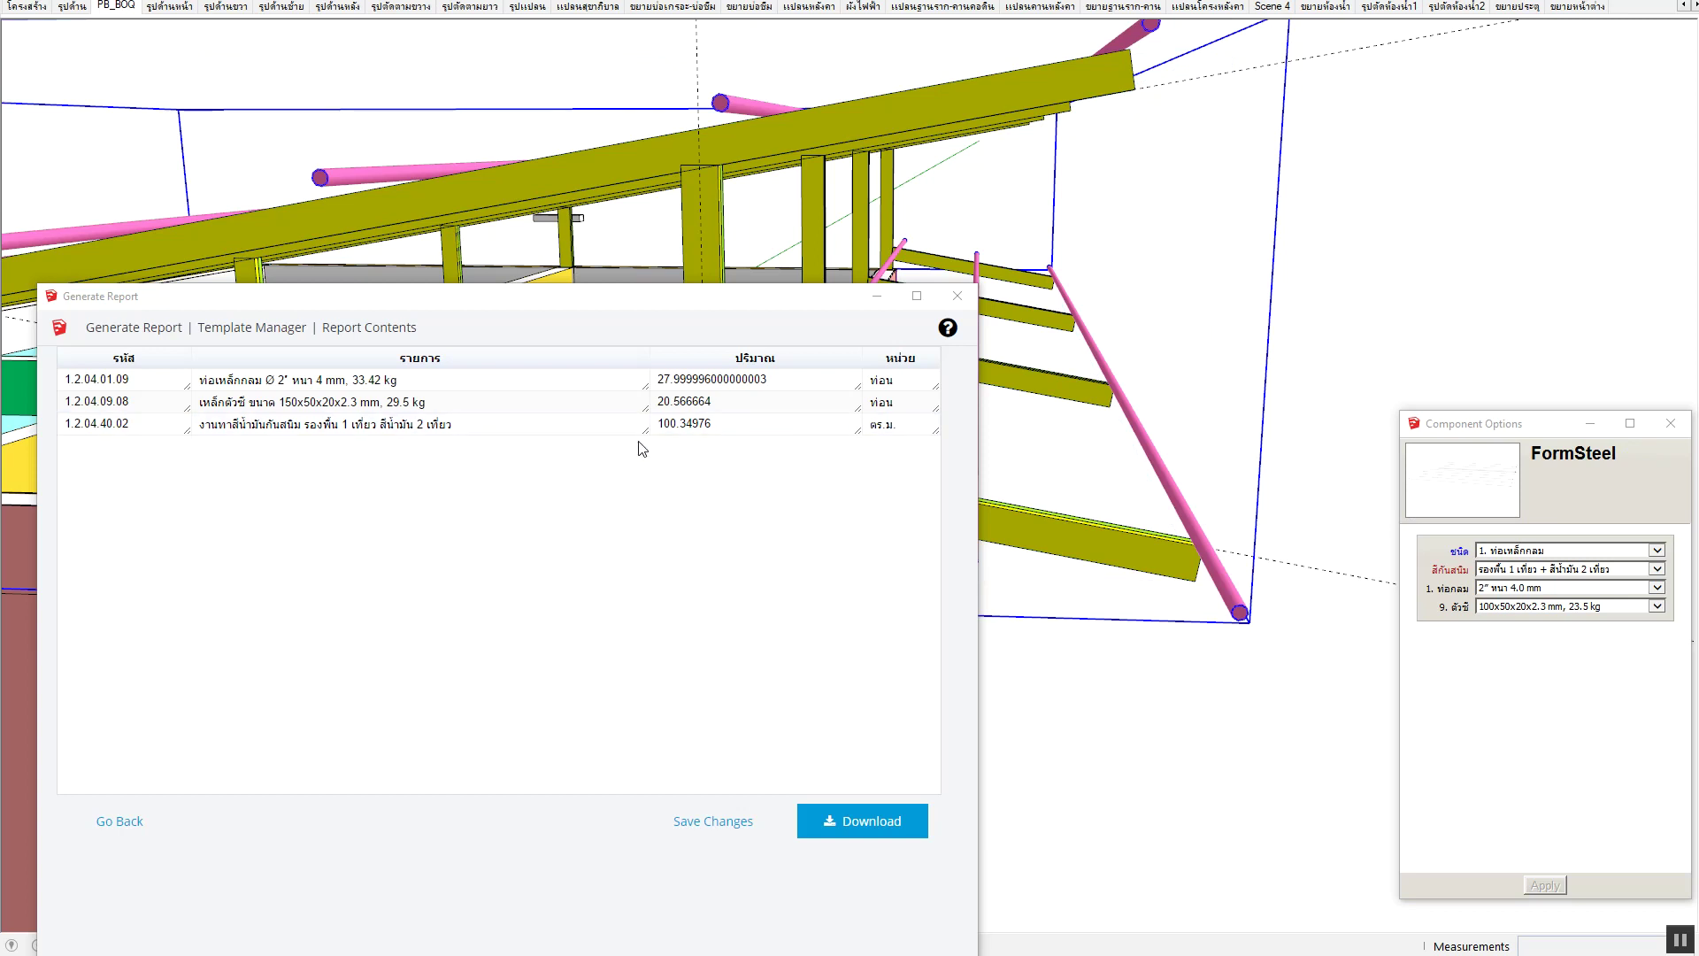
Convert the selected pipe purlins to C-channel (type 9), then reselect members and return to the report templates.
click(699, 424)
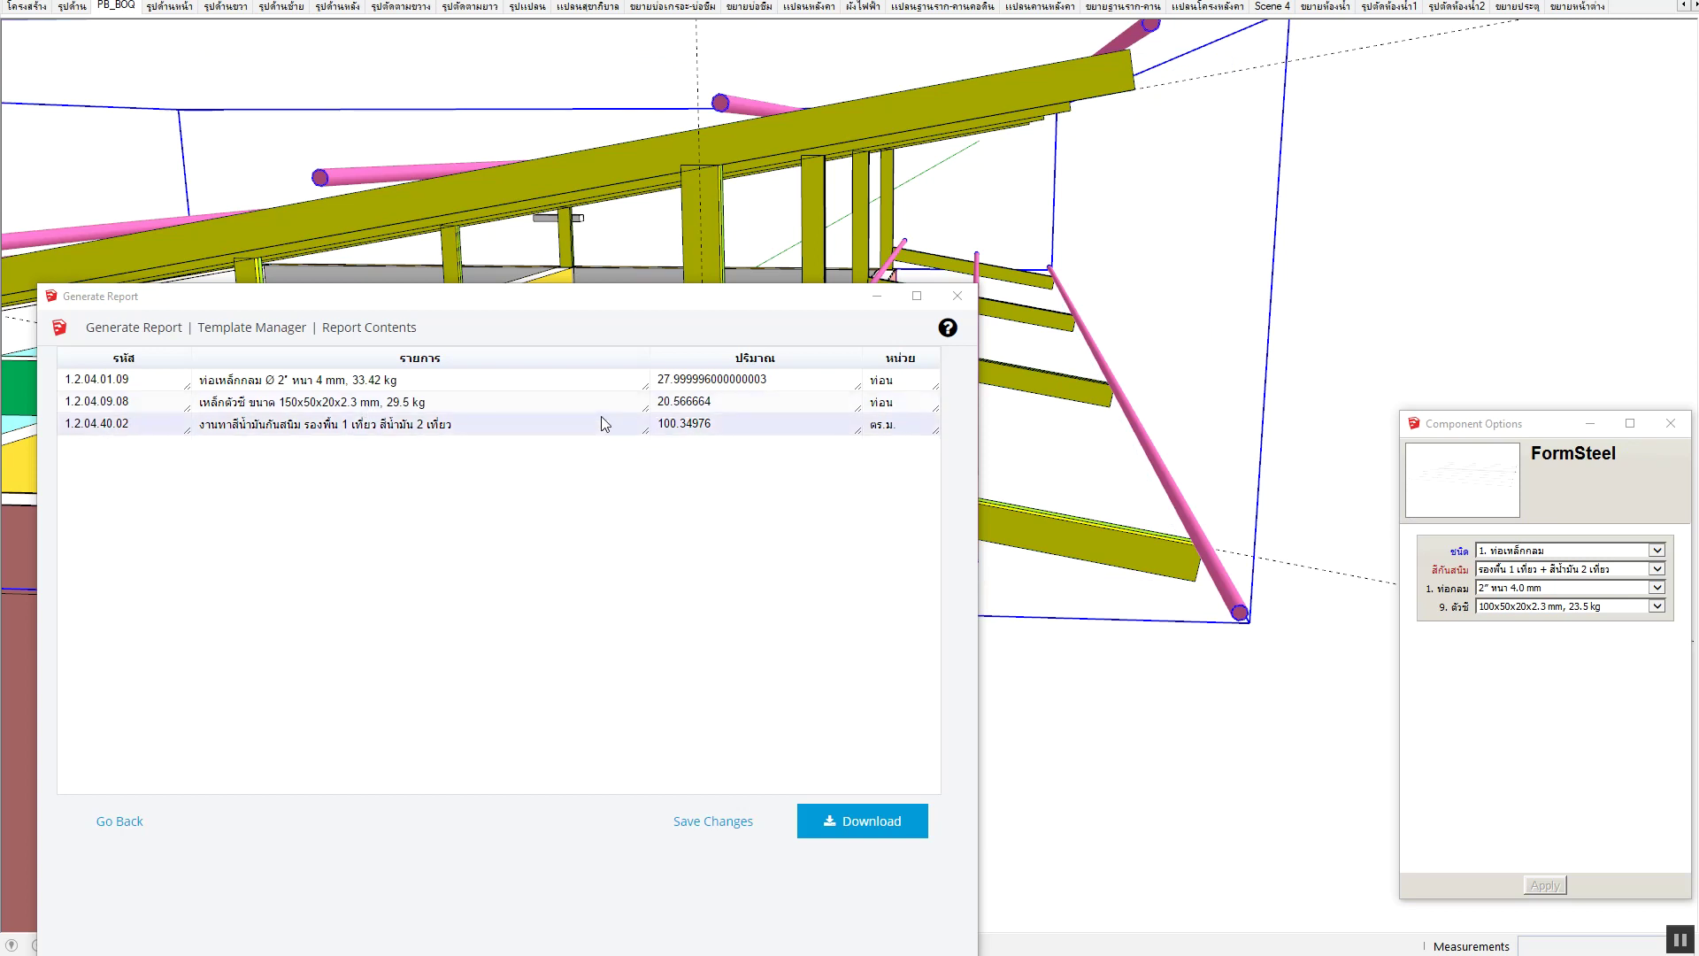
click(1505, 552)
click(1512, 644)
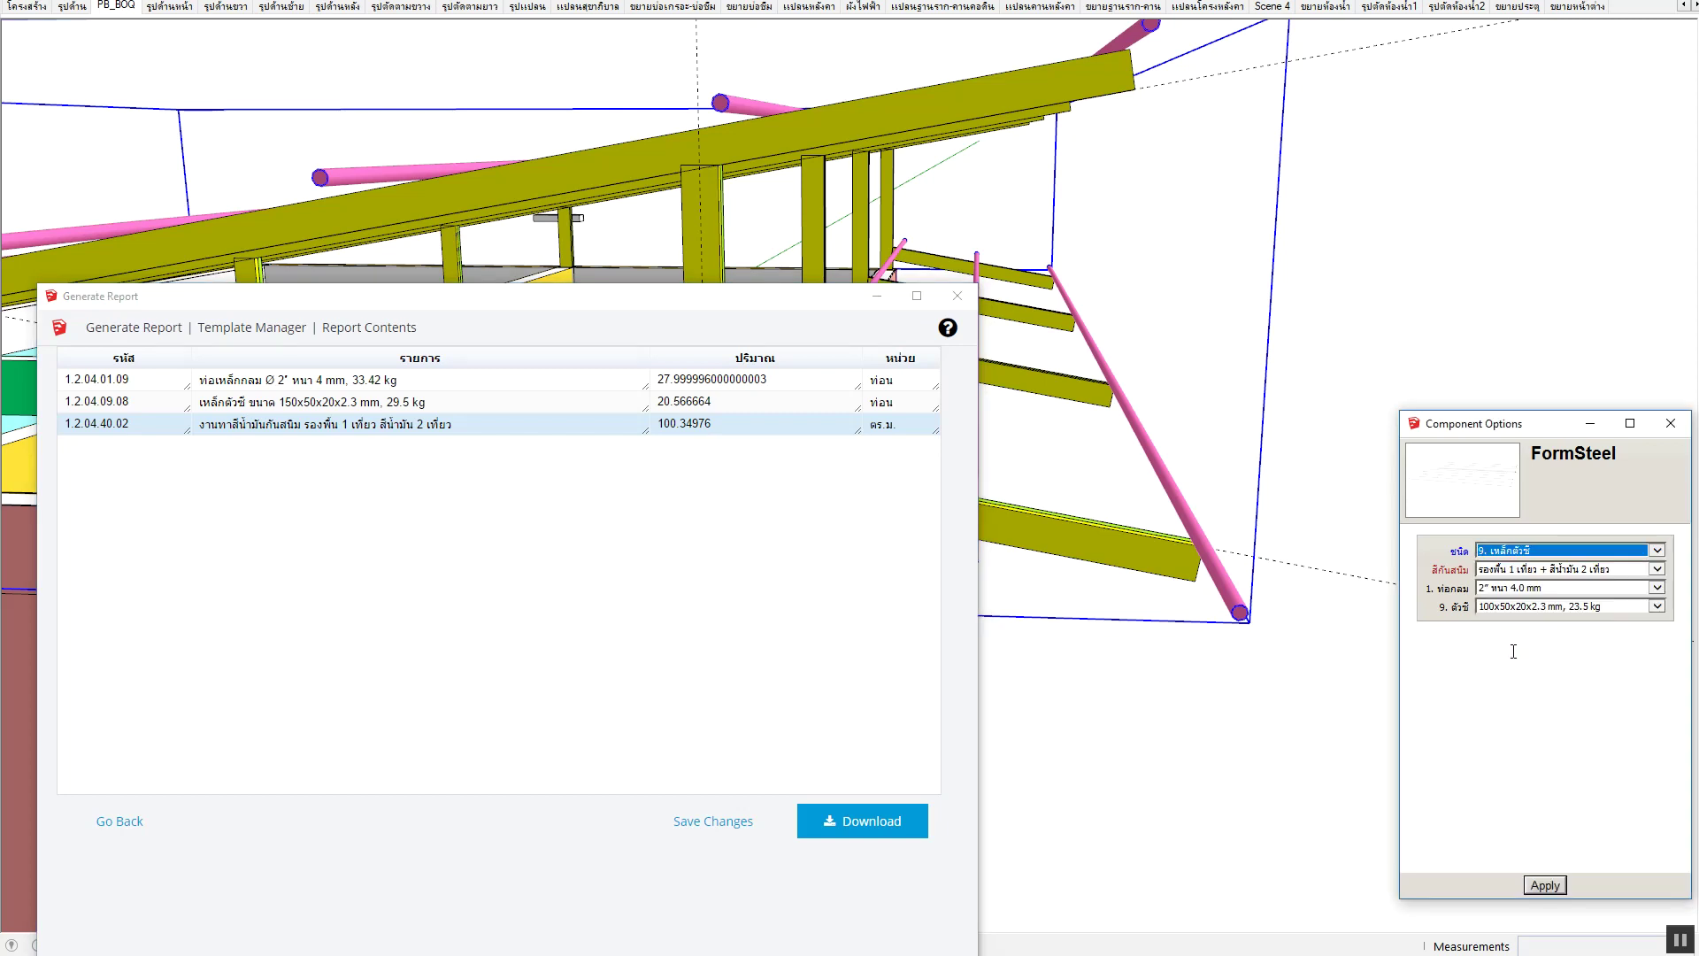
click(1545, 888)
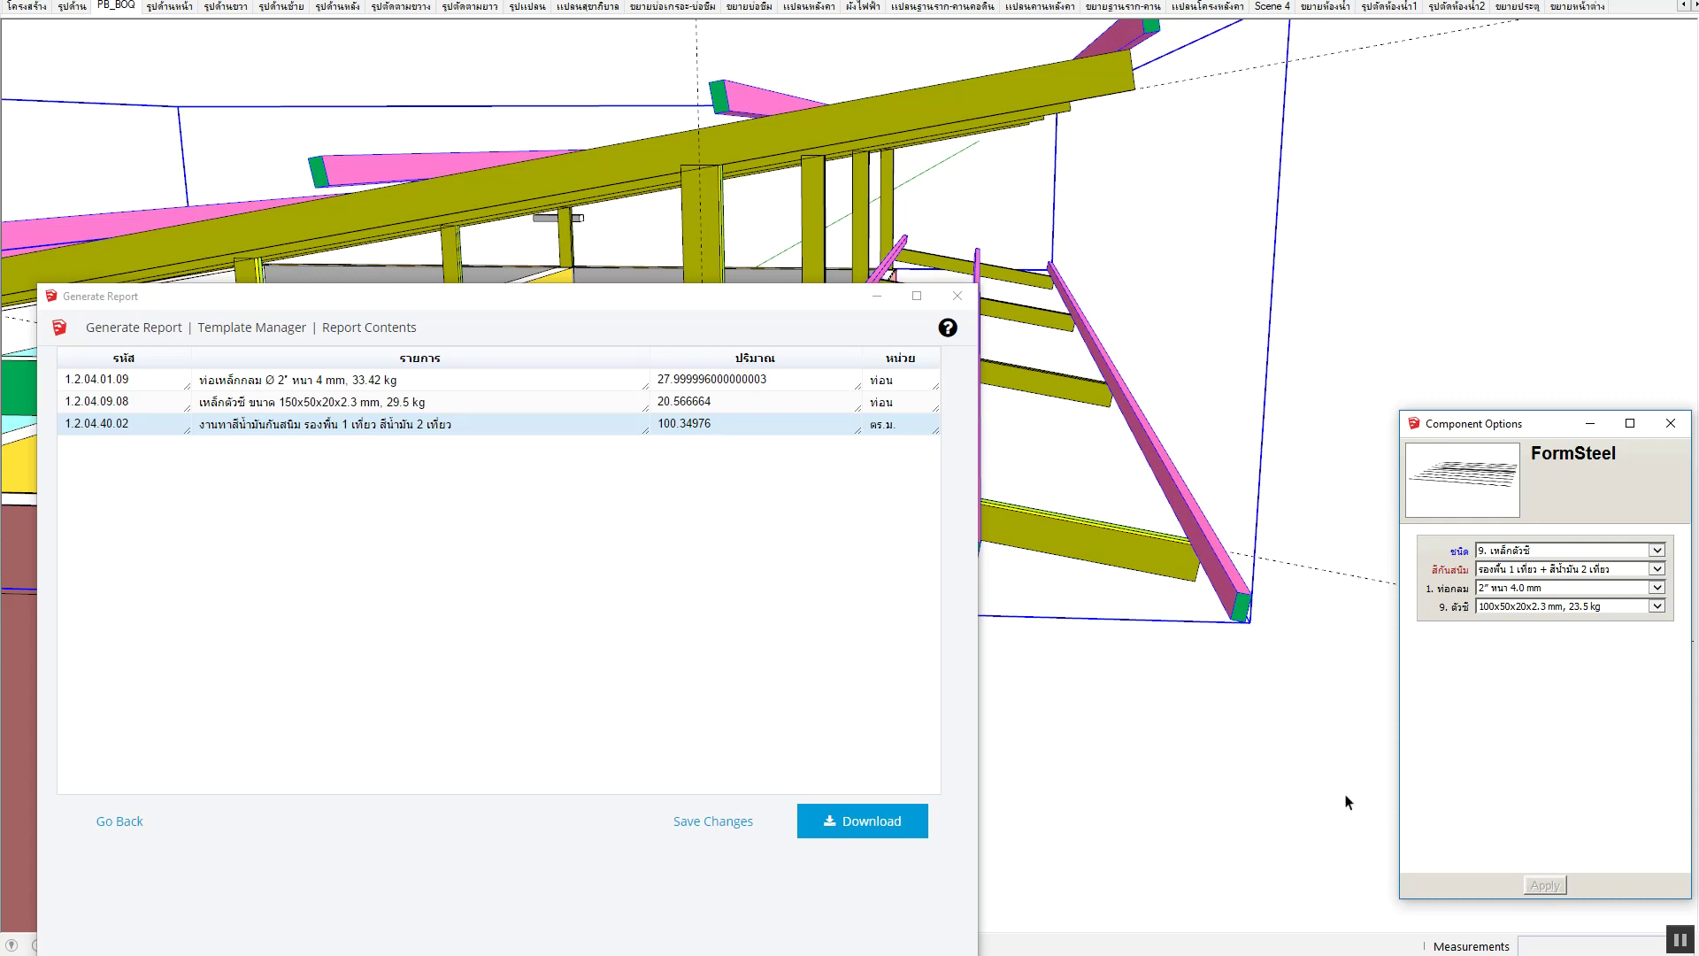
shift+click(1102, 559)
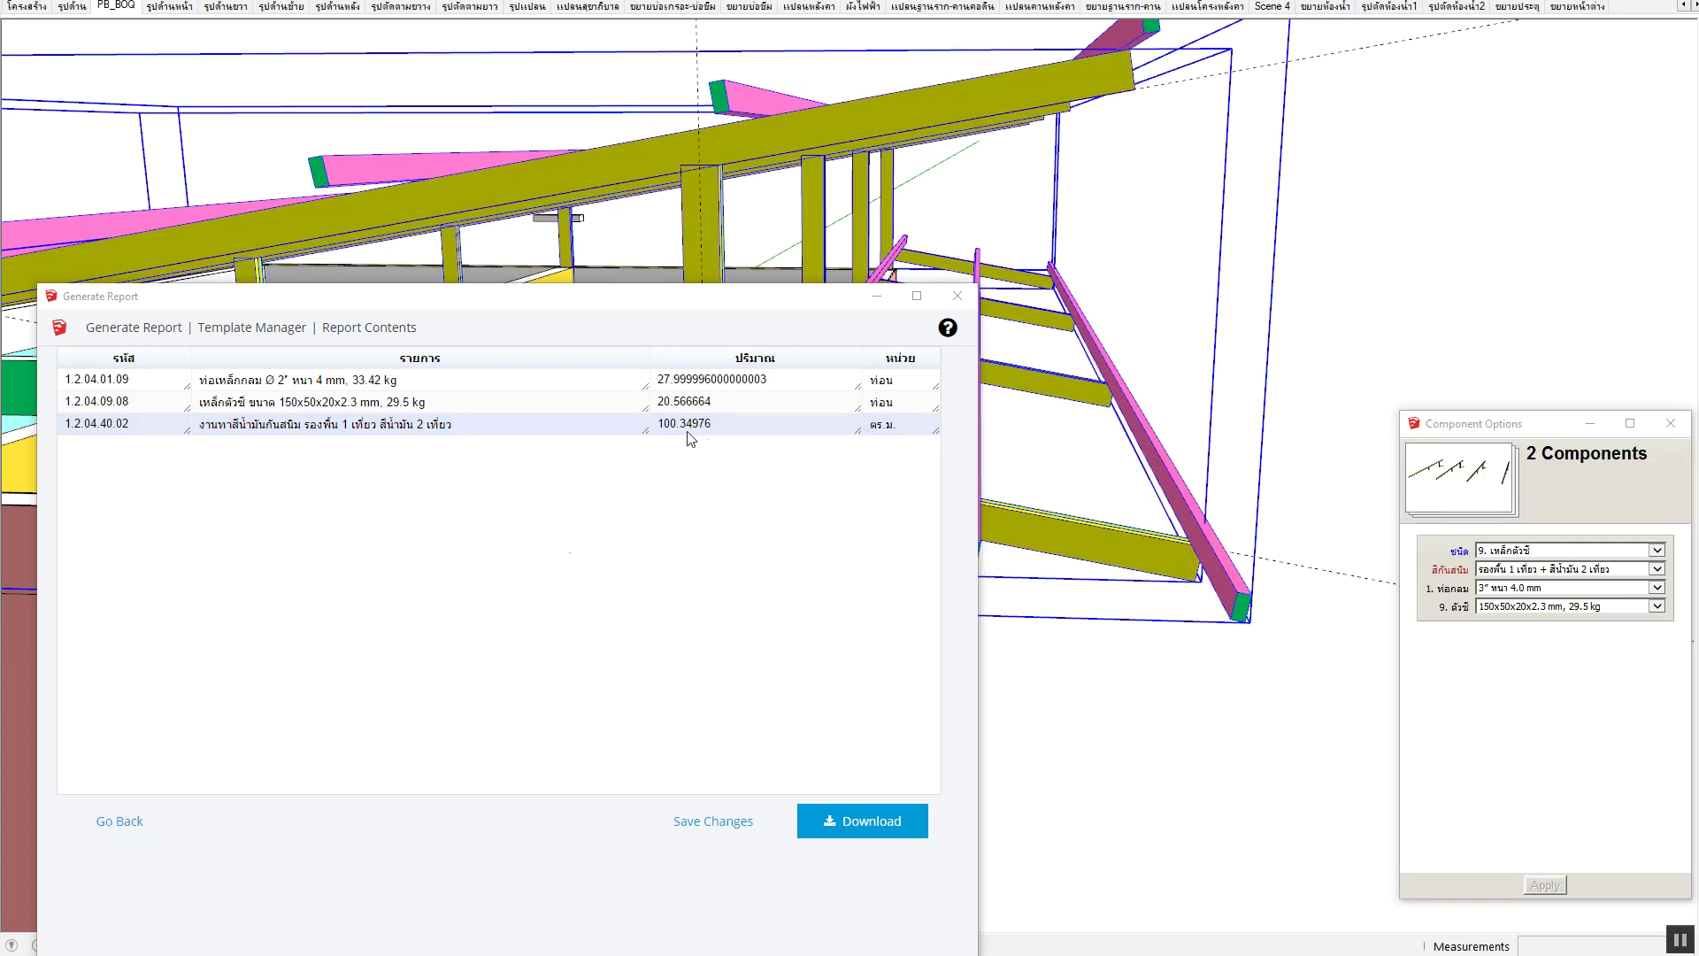
click(161, 819)
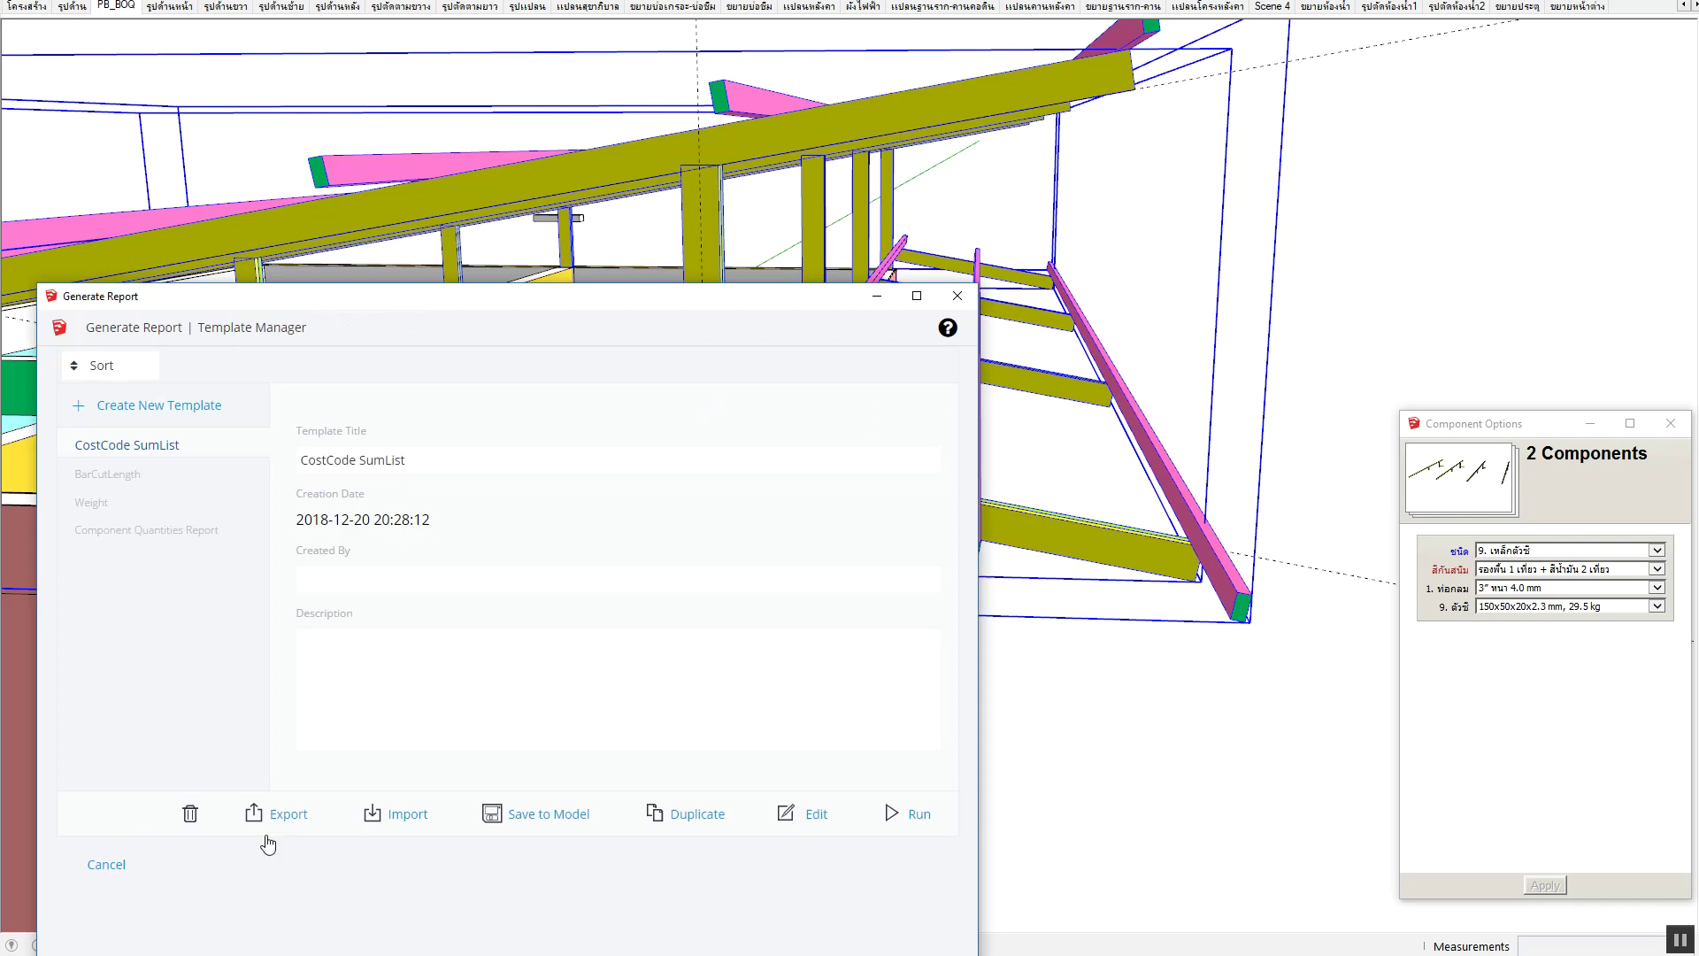
Rerun CostCode SumList, then run BarCutLength listing 14 m of 100x50 channel and four 150x50 lengths.
click(912, 816)
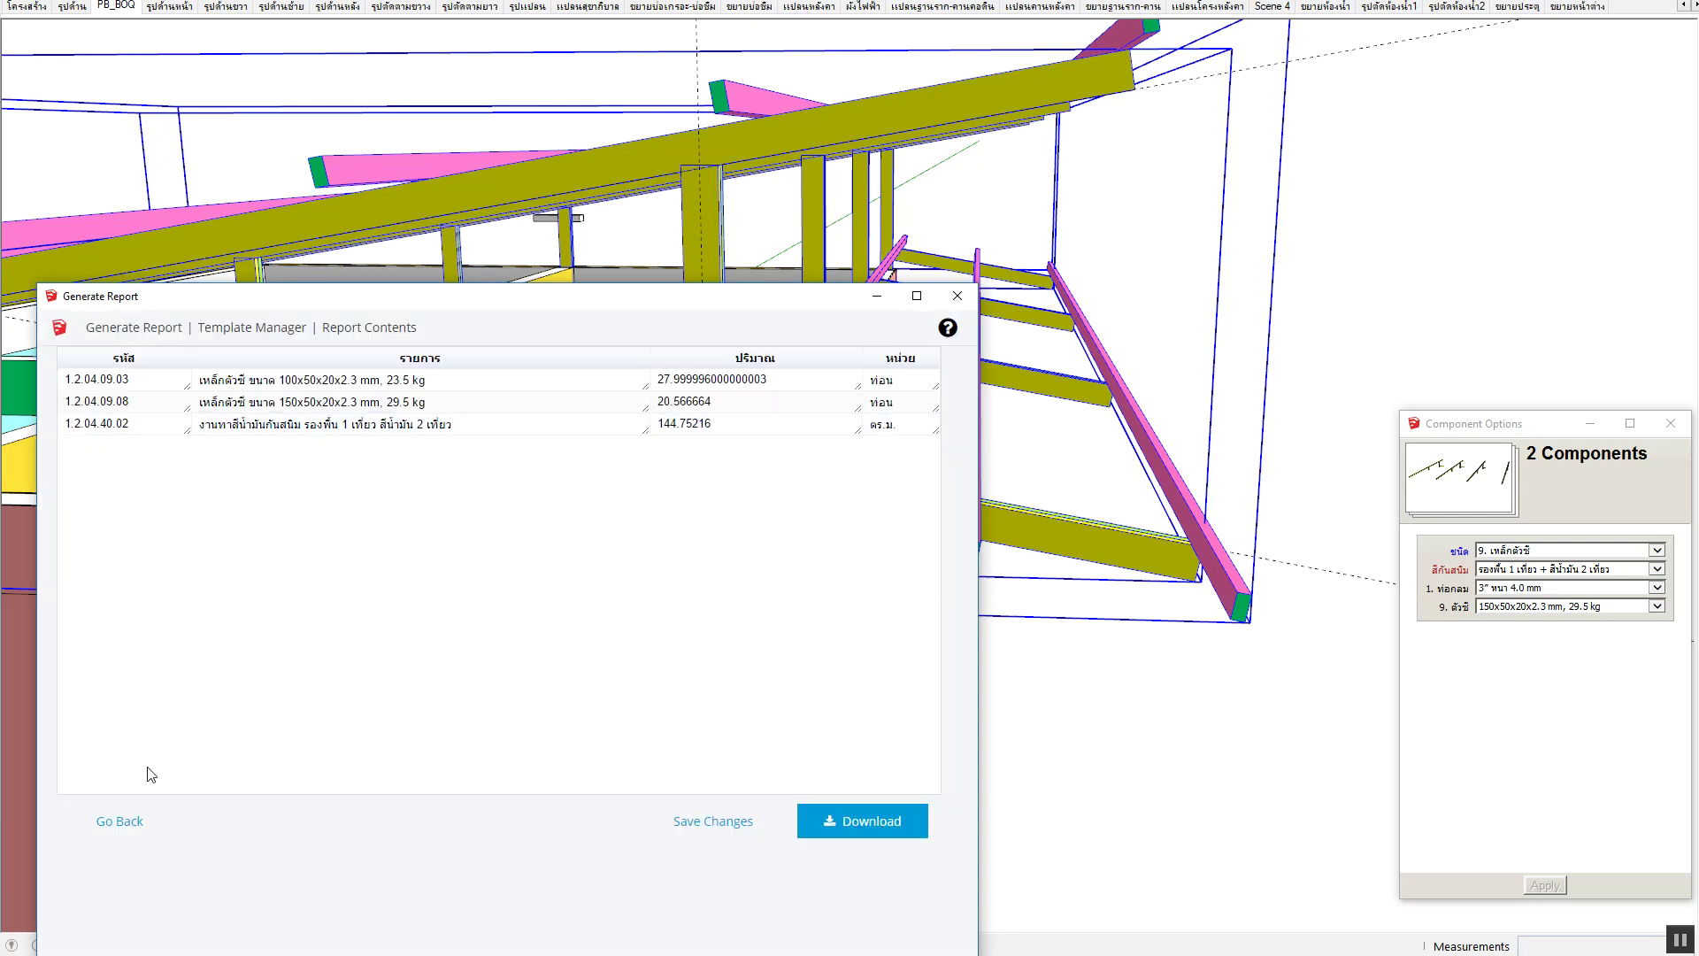
click(124, 829)
click(108, 481)
click(915, 830)
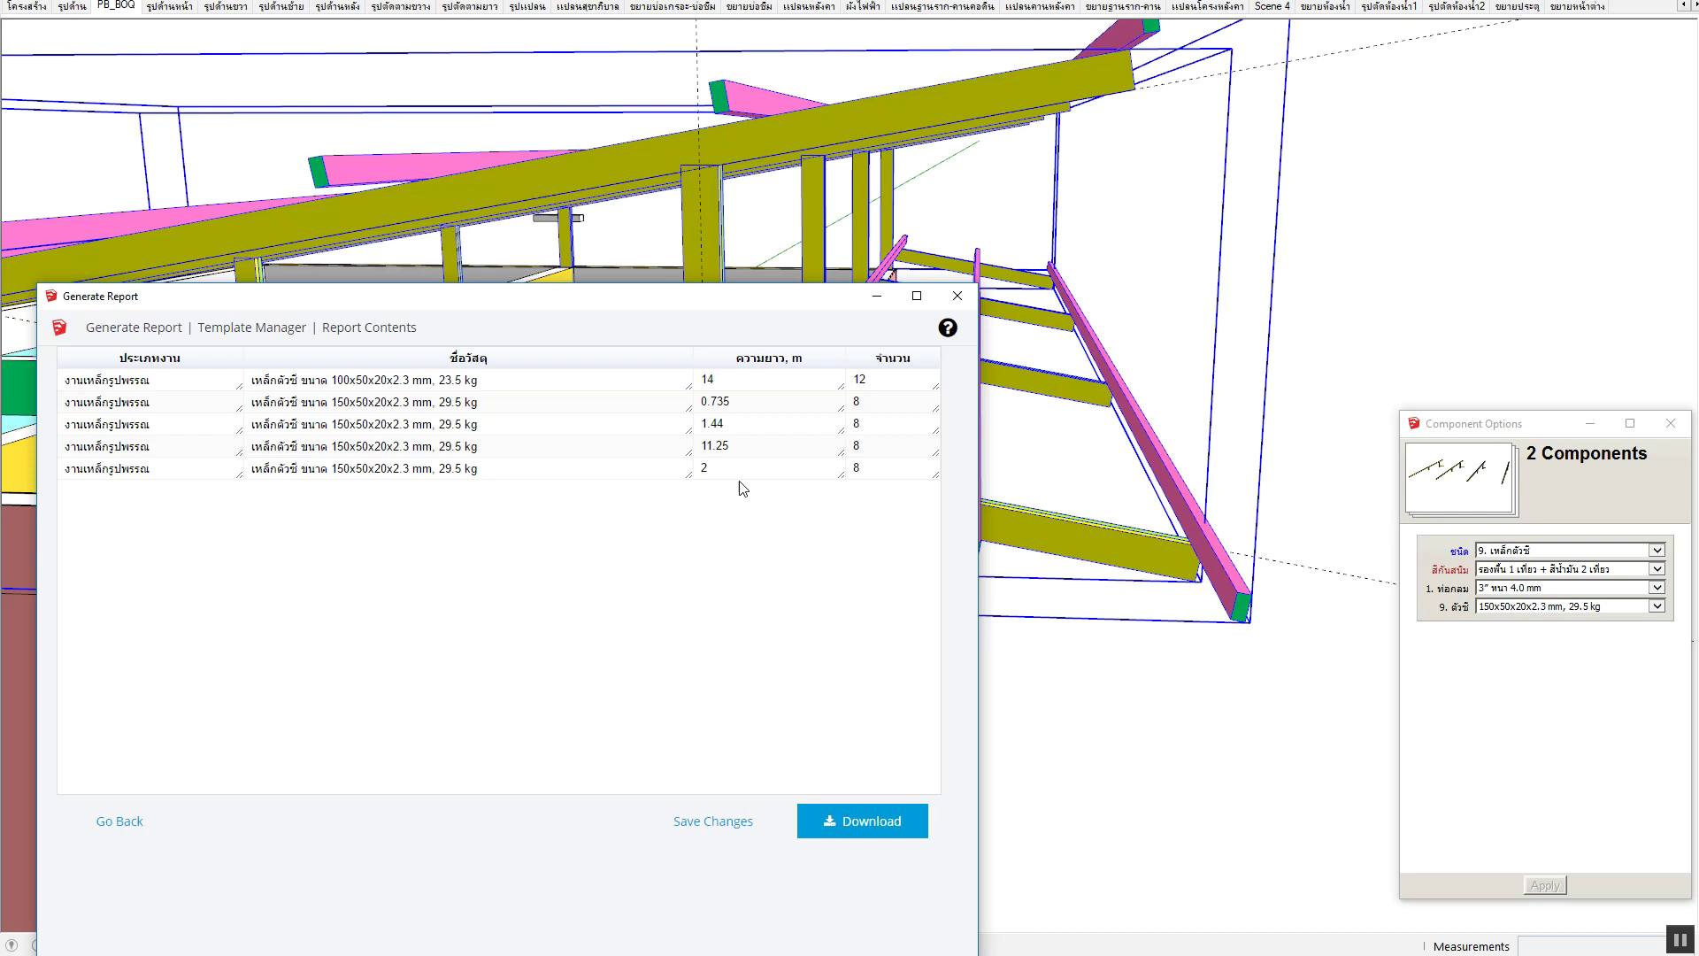
scroll(734, 178, down, 3)
mouse_move(1046, 257)
middle_down()
mouse_move(1150, 217)
mouse_move(1137, 257)
middle_up()
click(370, 391)
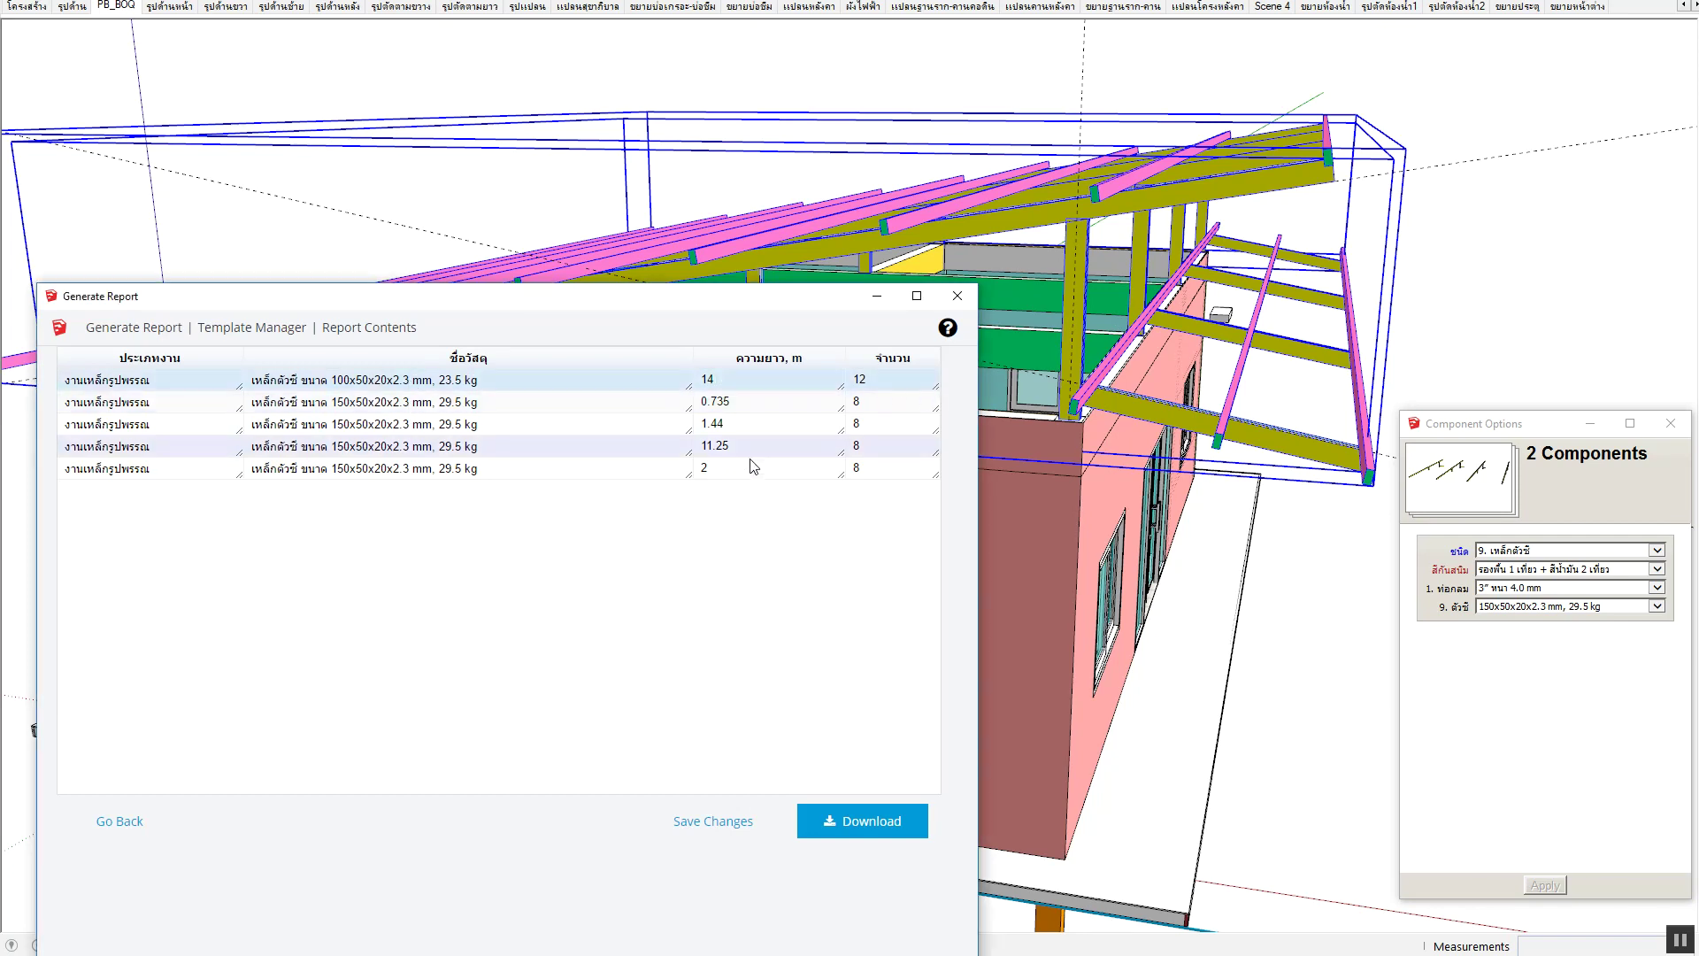
Run the Weight report, totaling 1294.144 kg of steel, then select a single purlin.
click(127, 832)
click(104, 503)
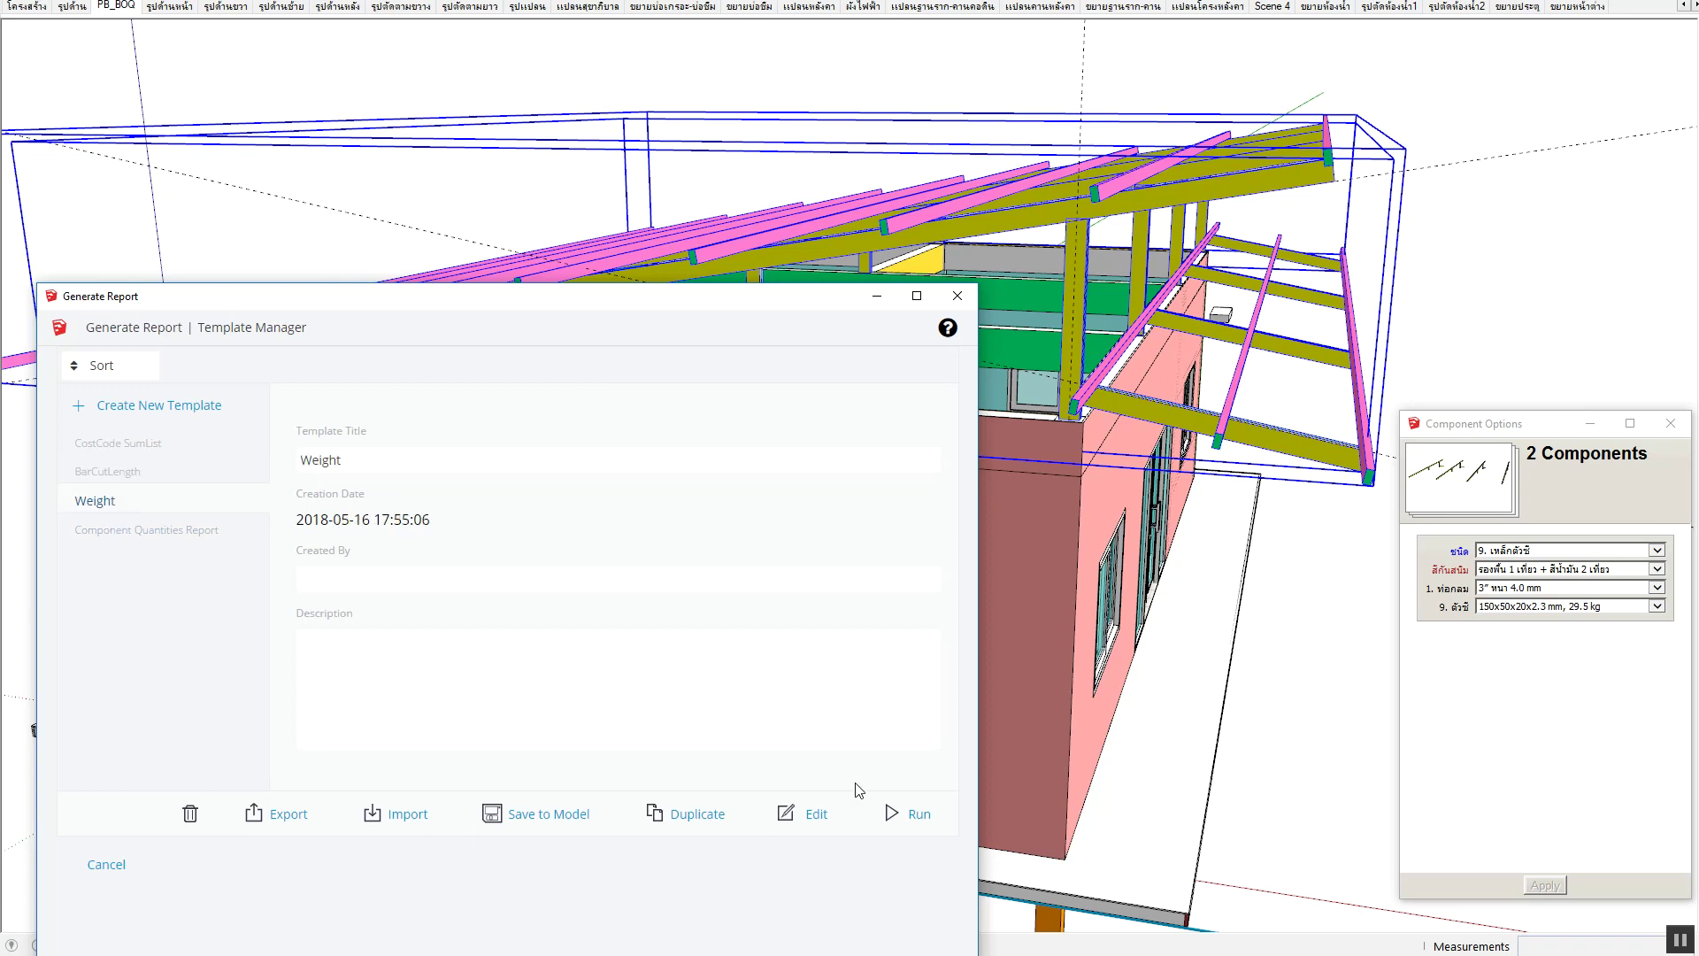
click(903, 813)
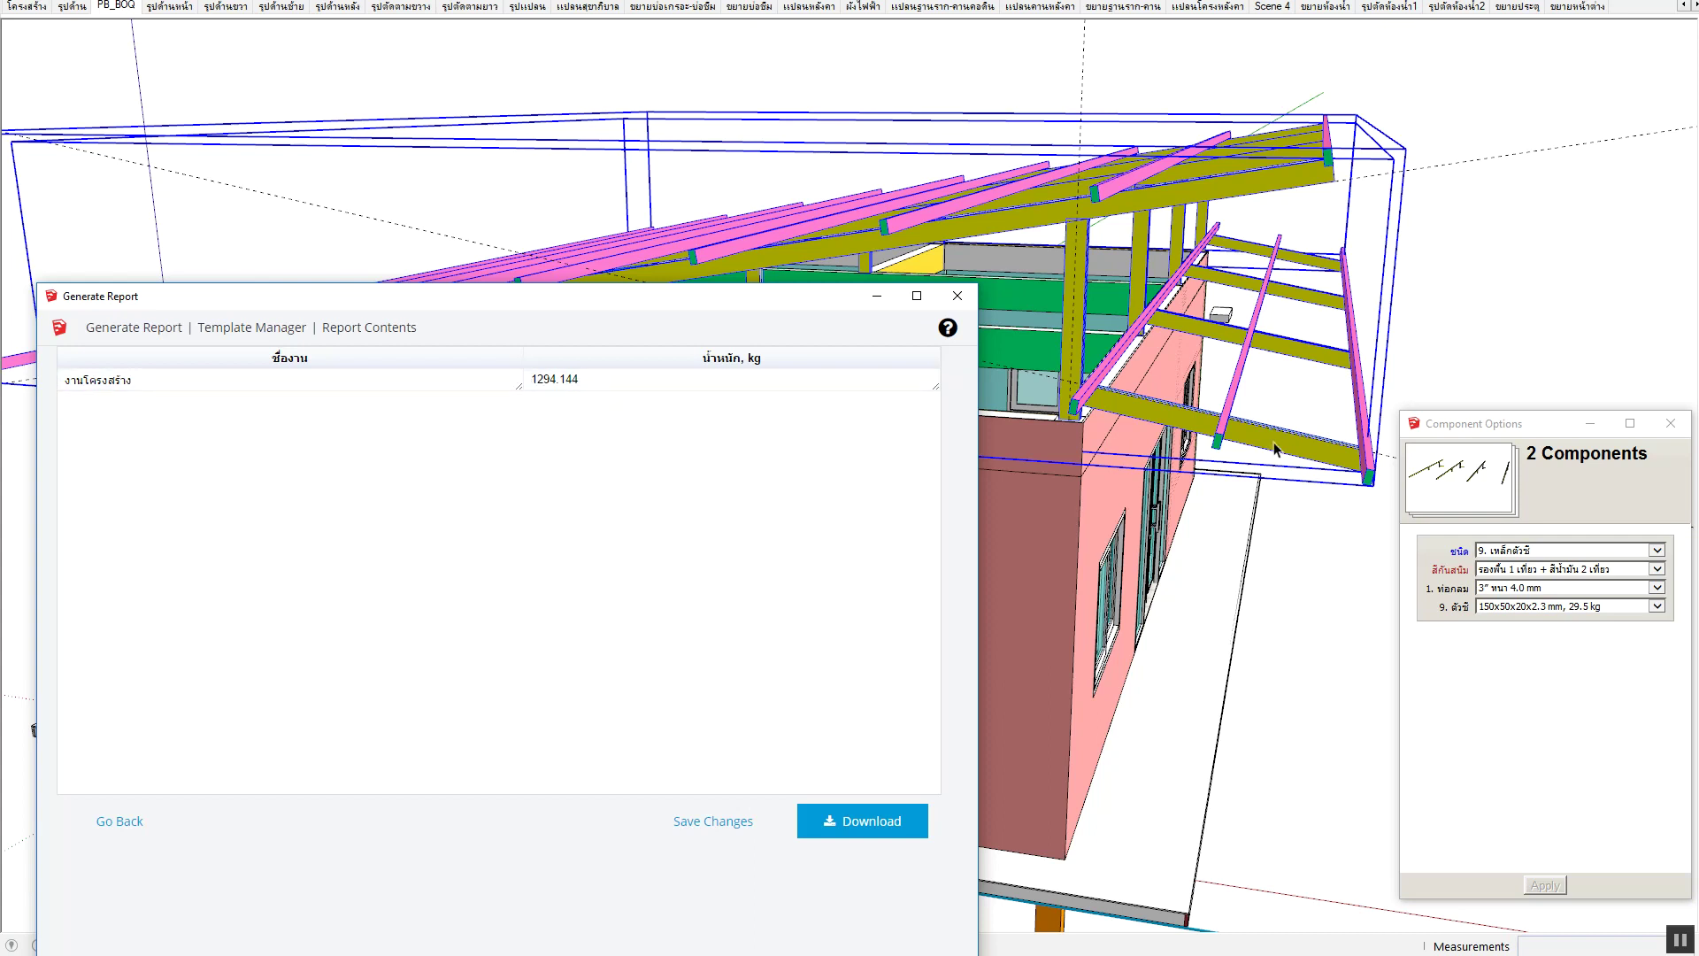
click(1234, 407)
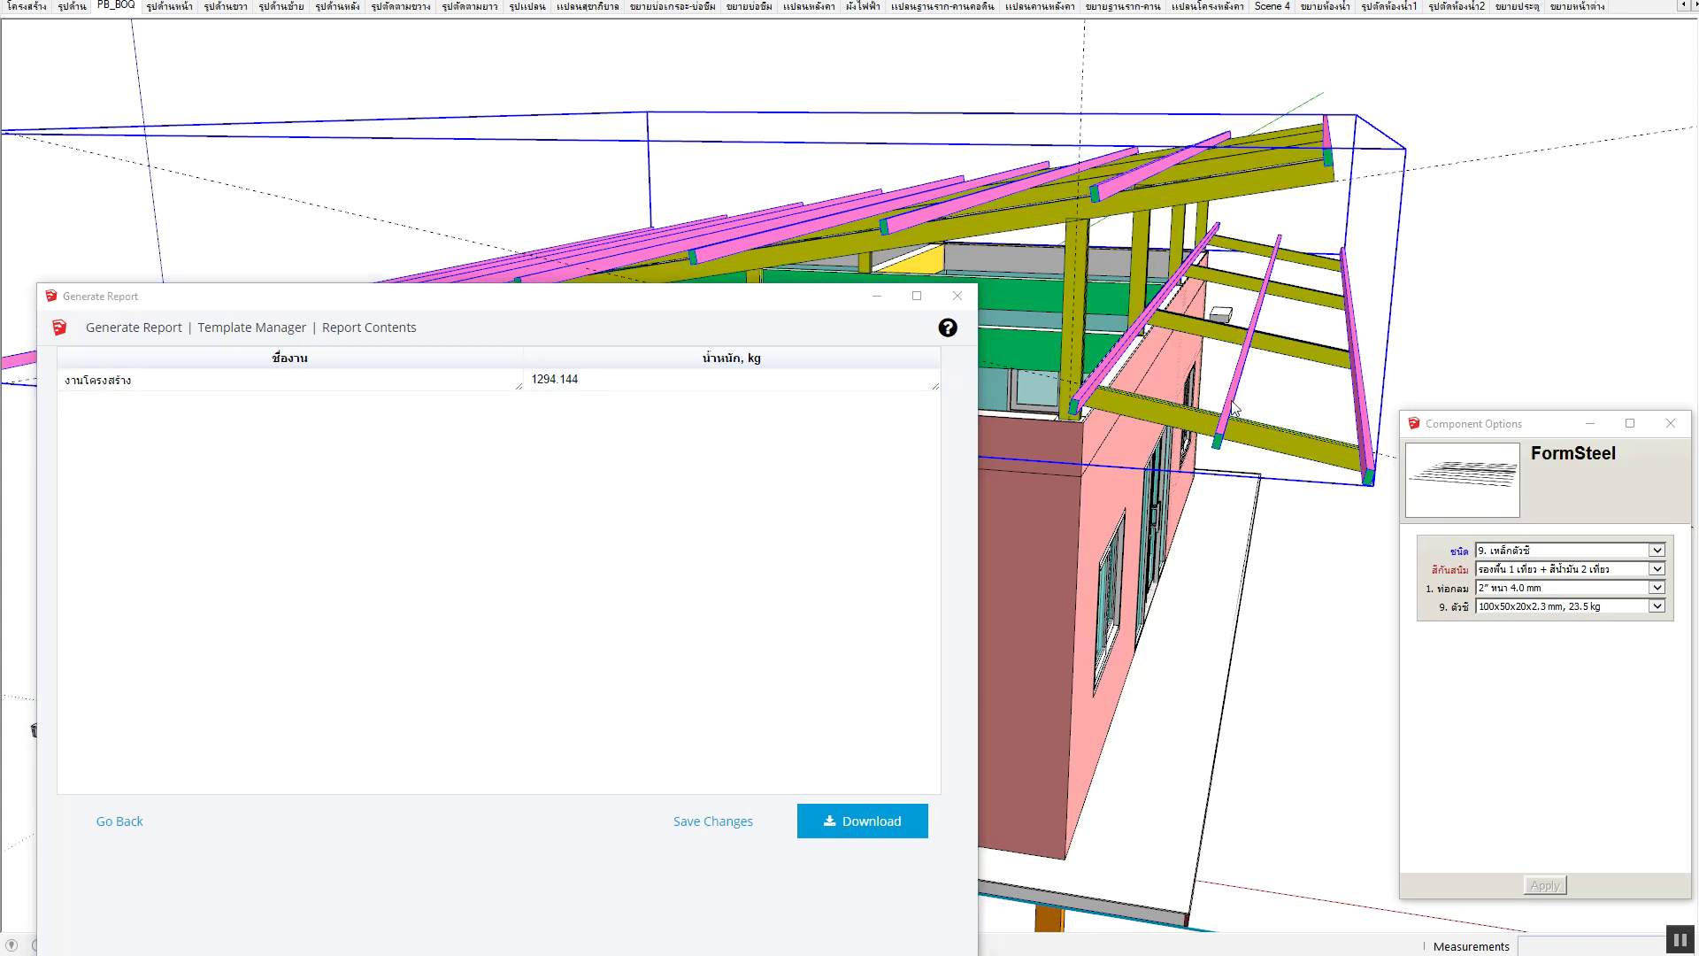
Set the purlins' section type back to 1, round steel pipe.
click(1497, 551)
click(1510, 461)
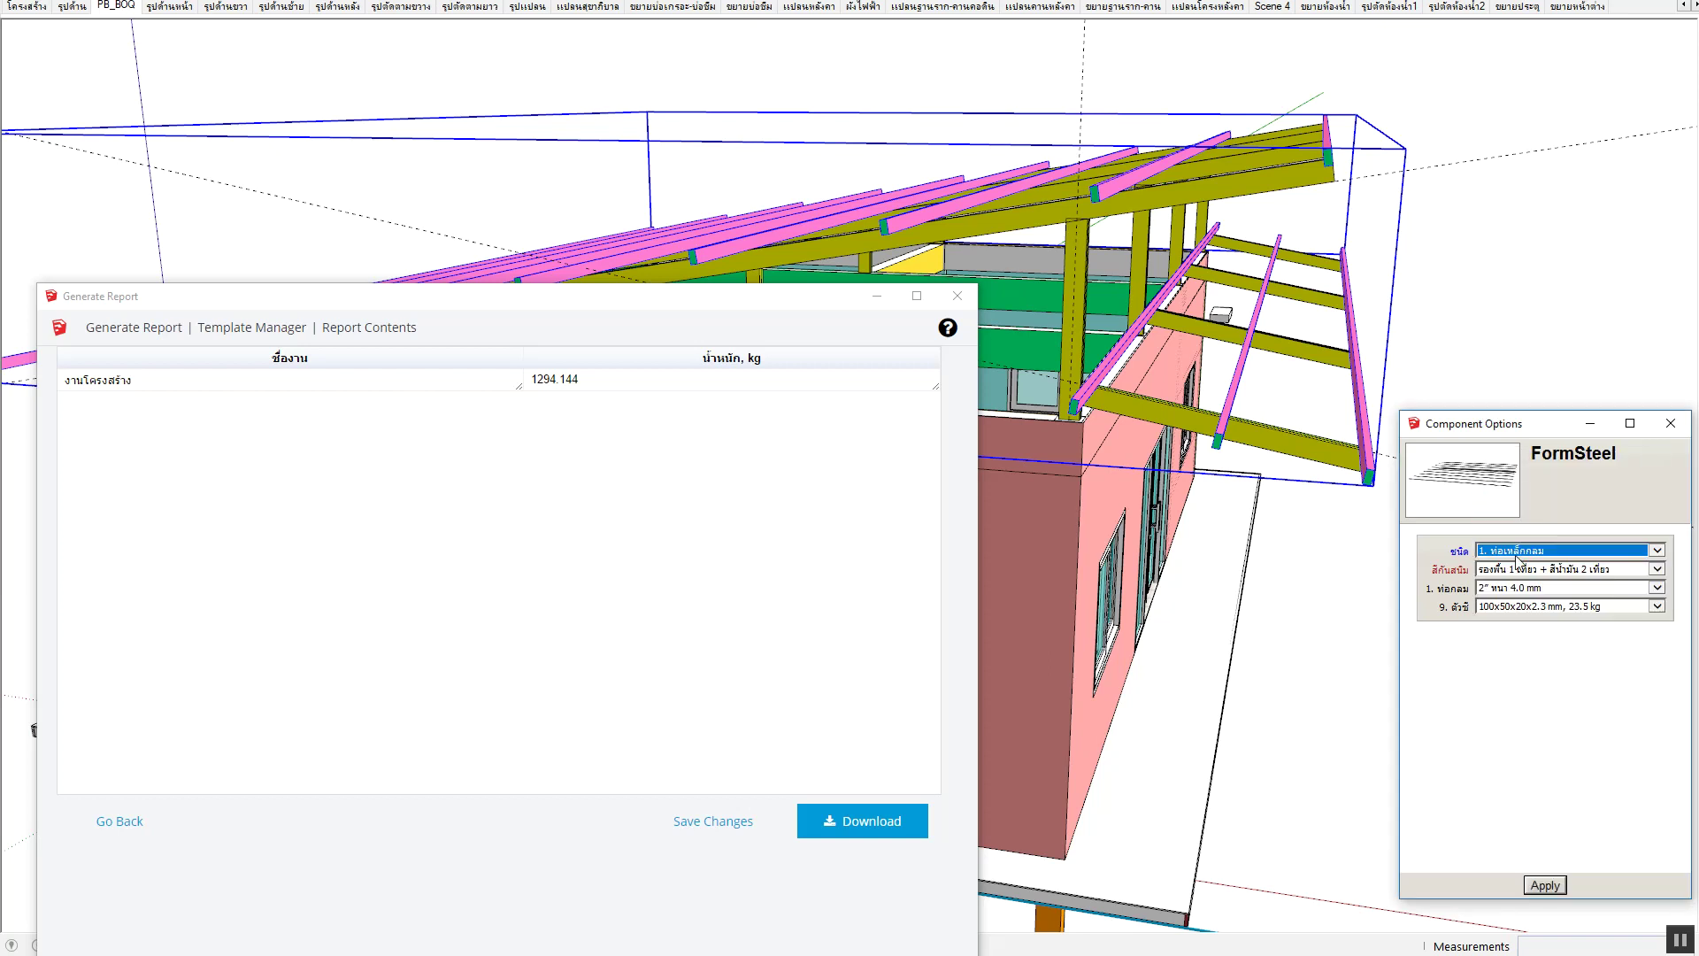
click(1538, 887)
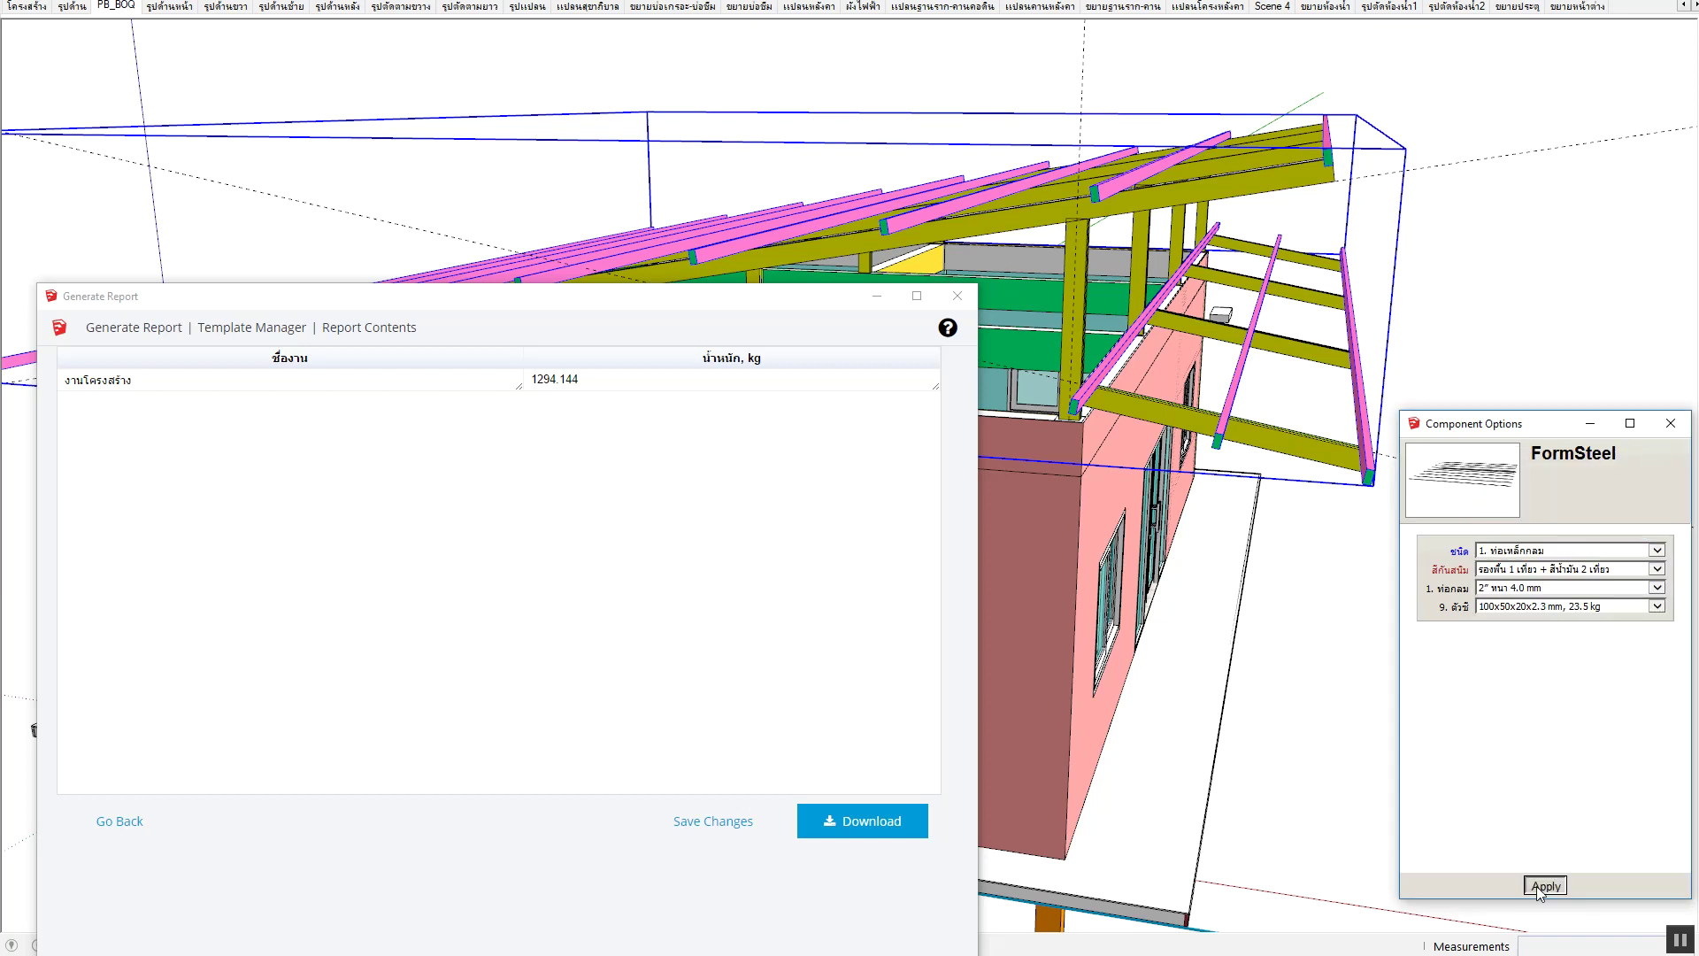
Rerun the Weight report, now totalling 1547.824 kg, and bring up the pipe sizes.
ctrl+click(1268, 447)
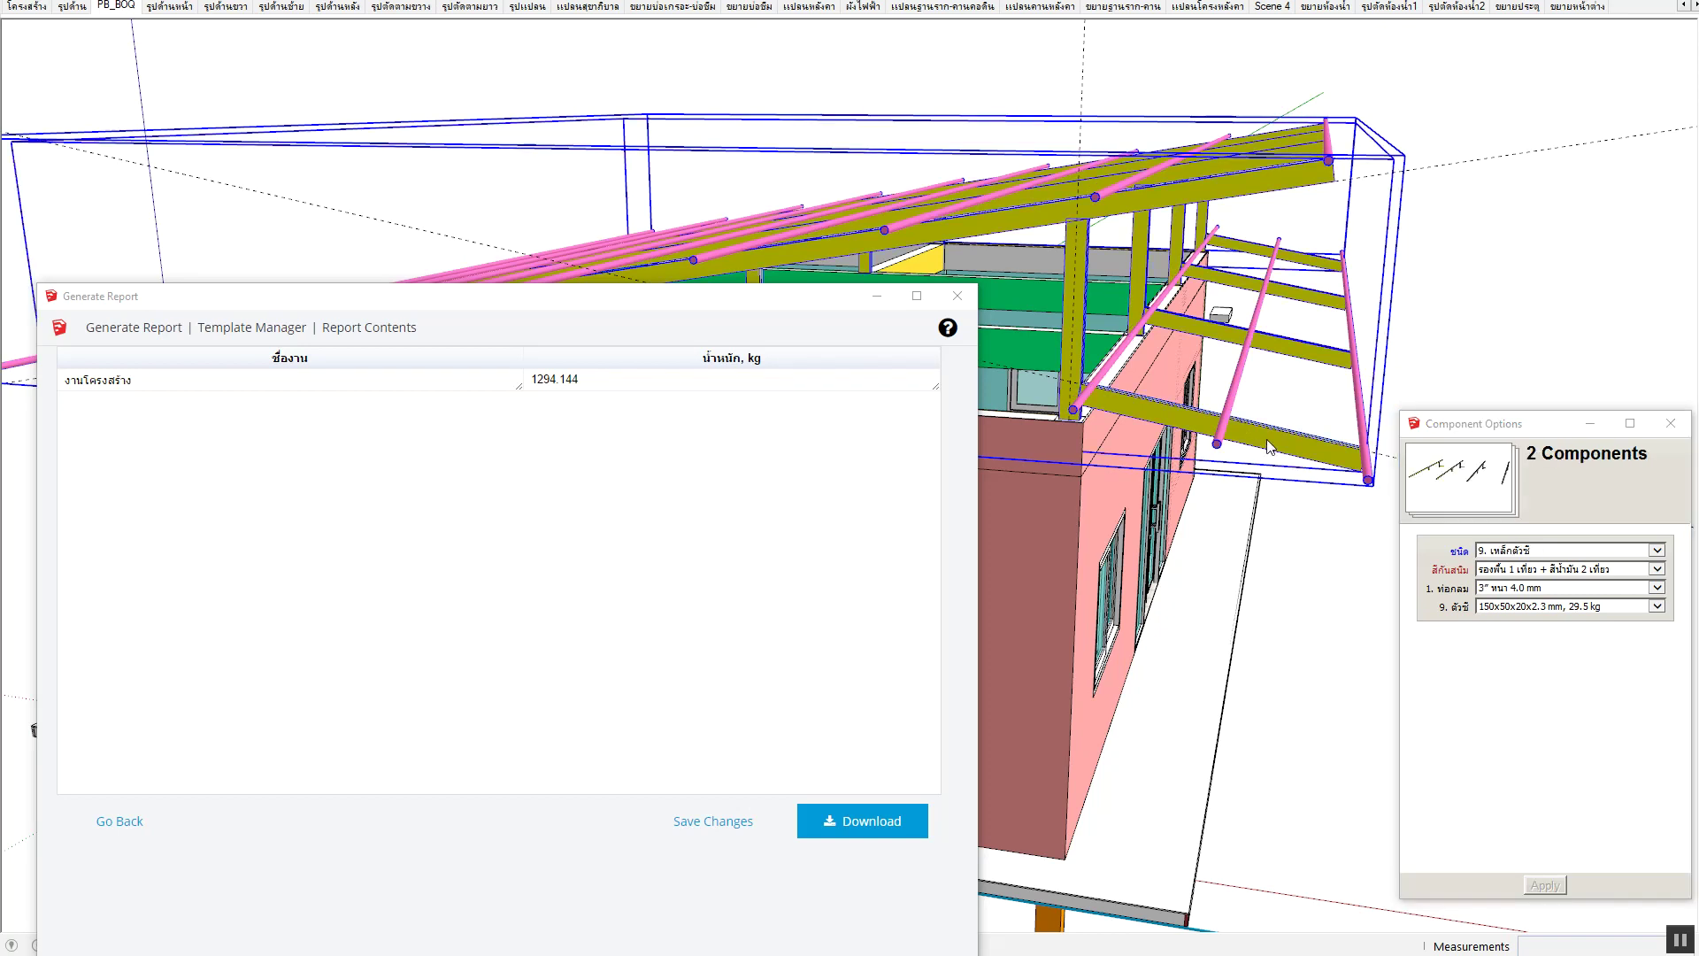
click(124, 821)
click(954, 814)
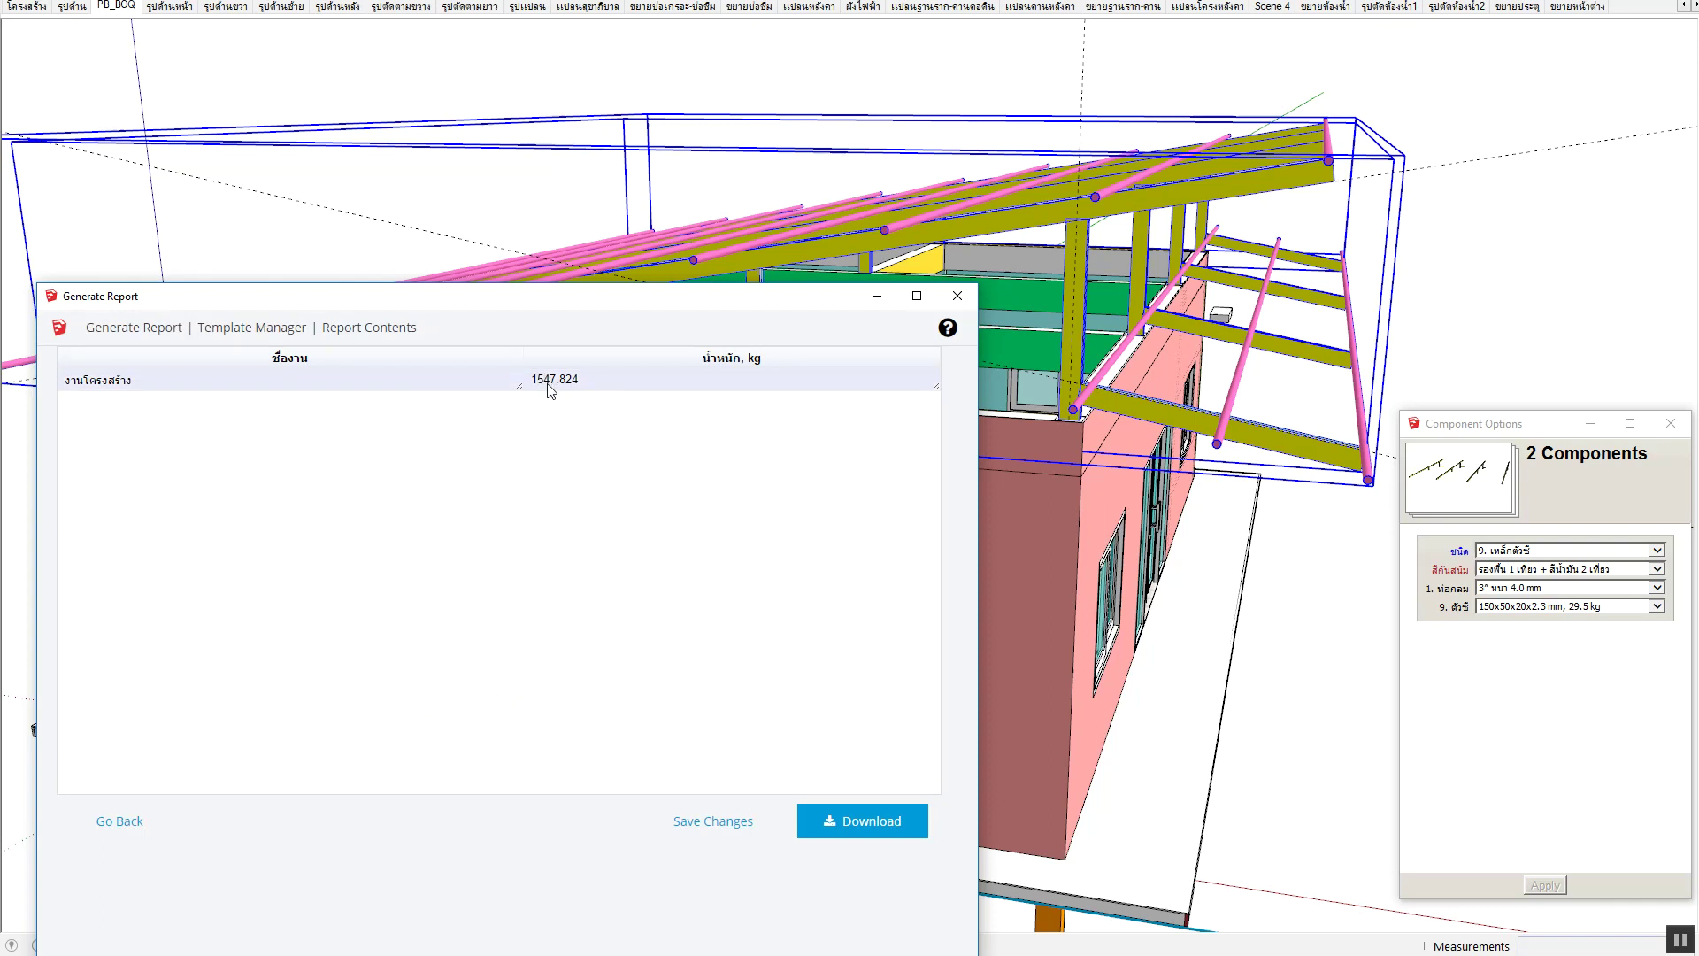
click(1495, 591)
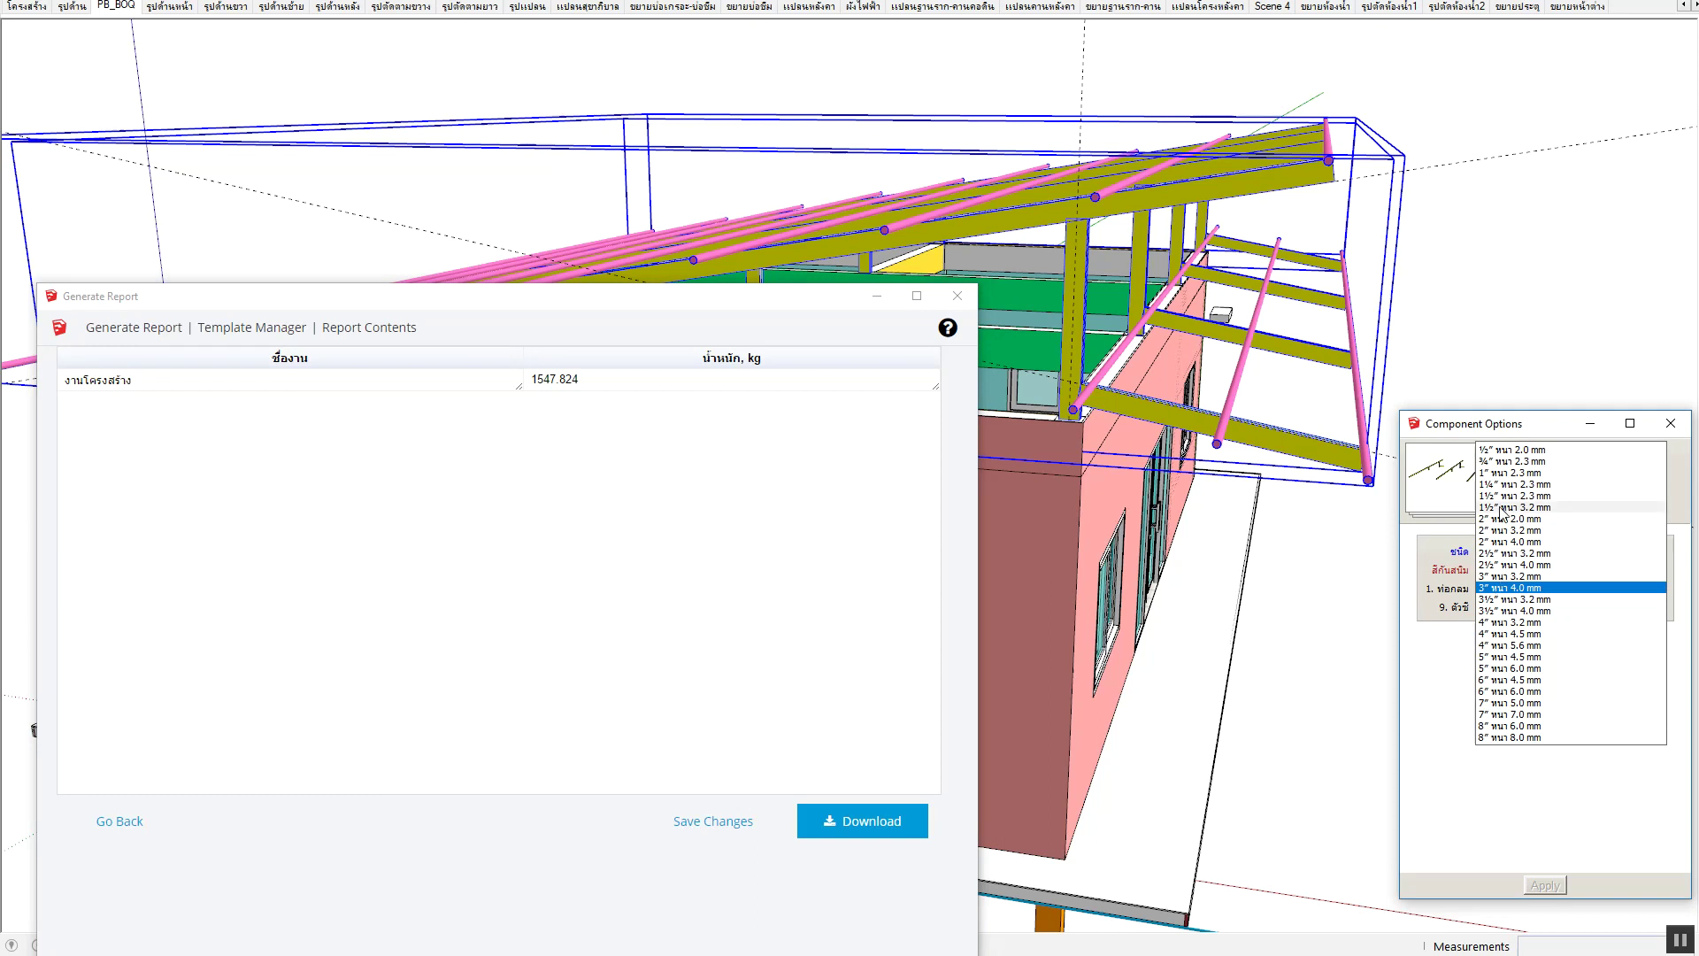
Resize the round-pipe purlins to 4" pipe, 3.2 mm thick, one purlin at a time.
click(1509, 624)
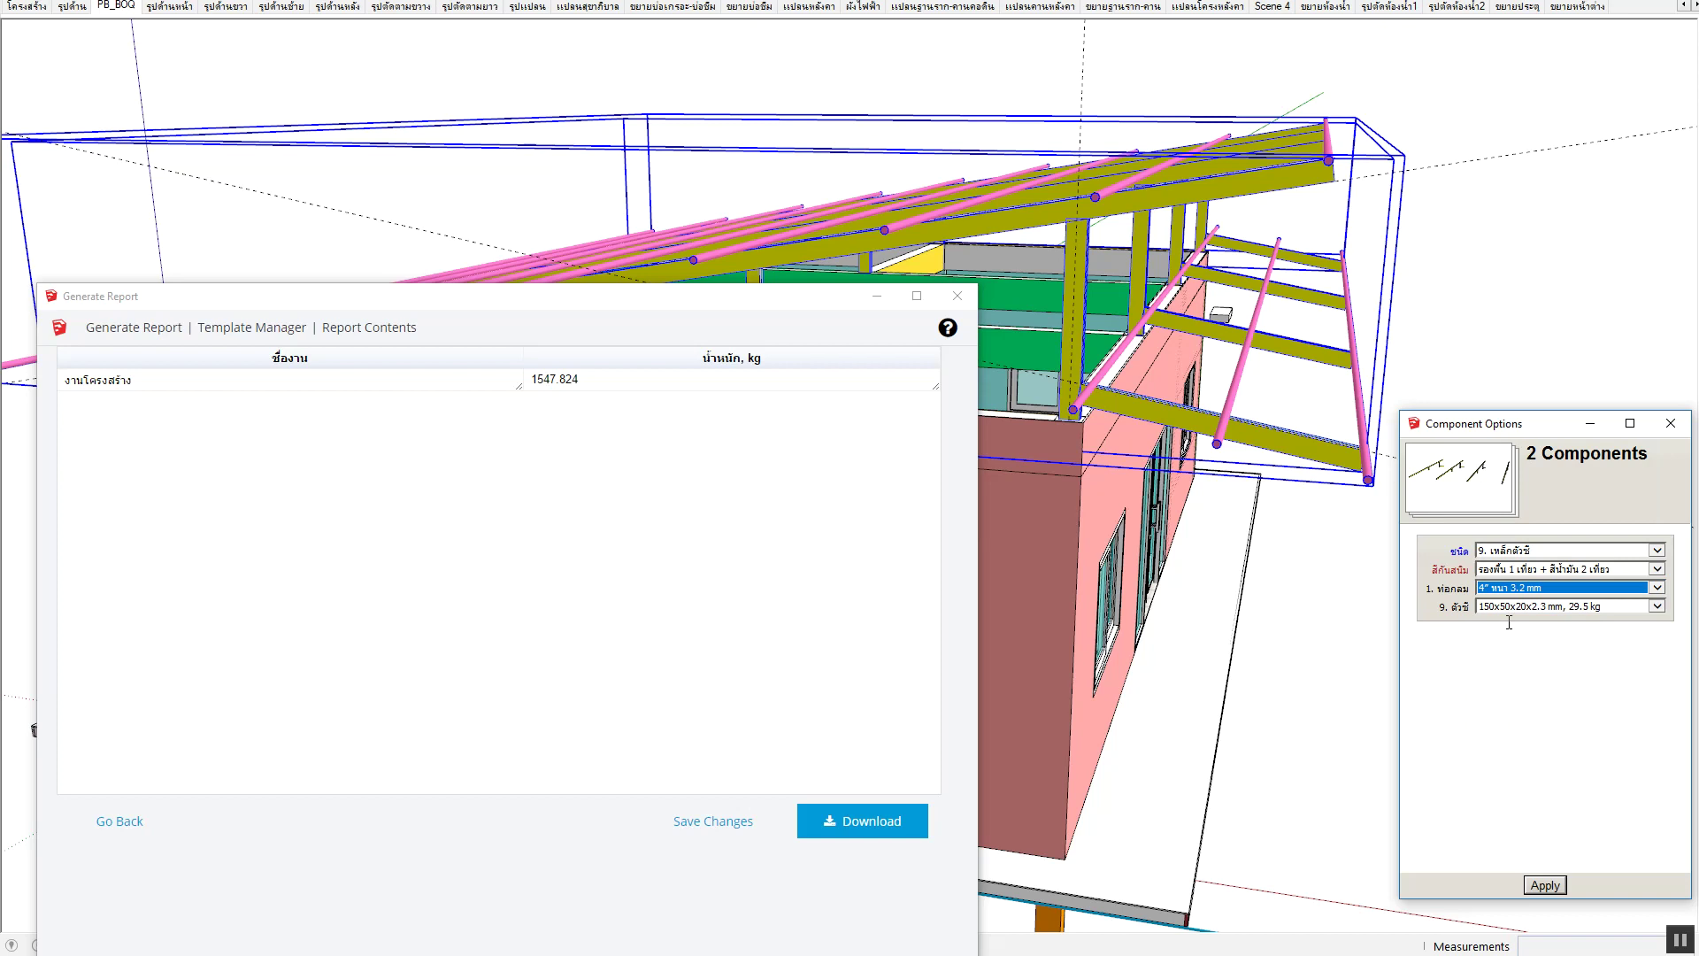
click(1546, 886)
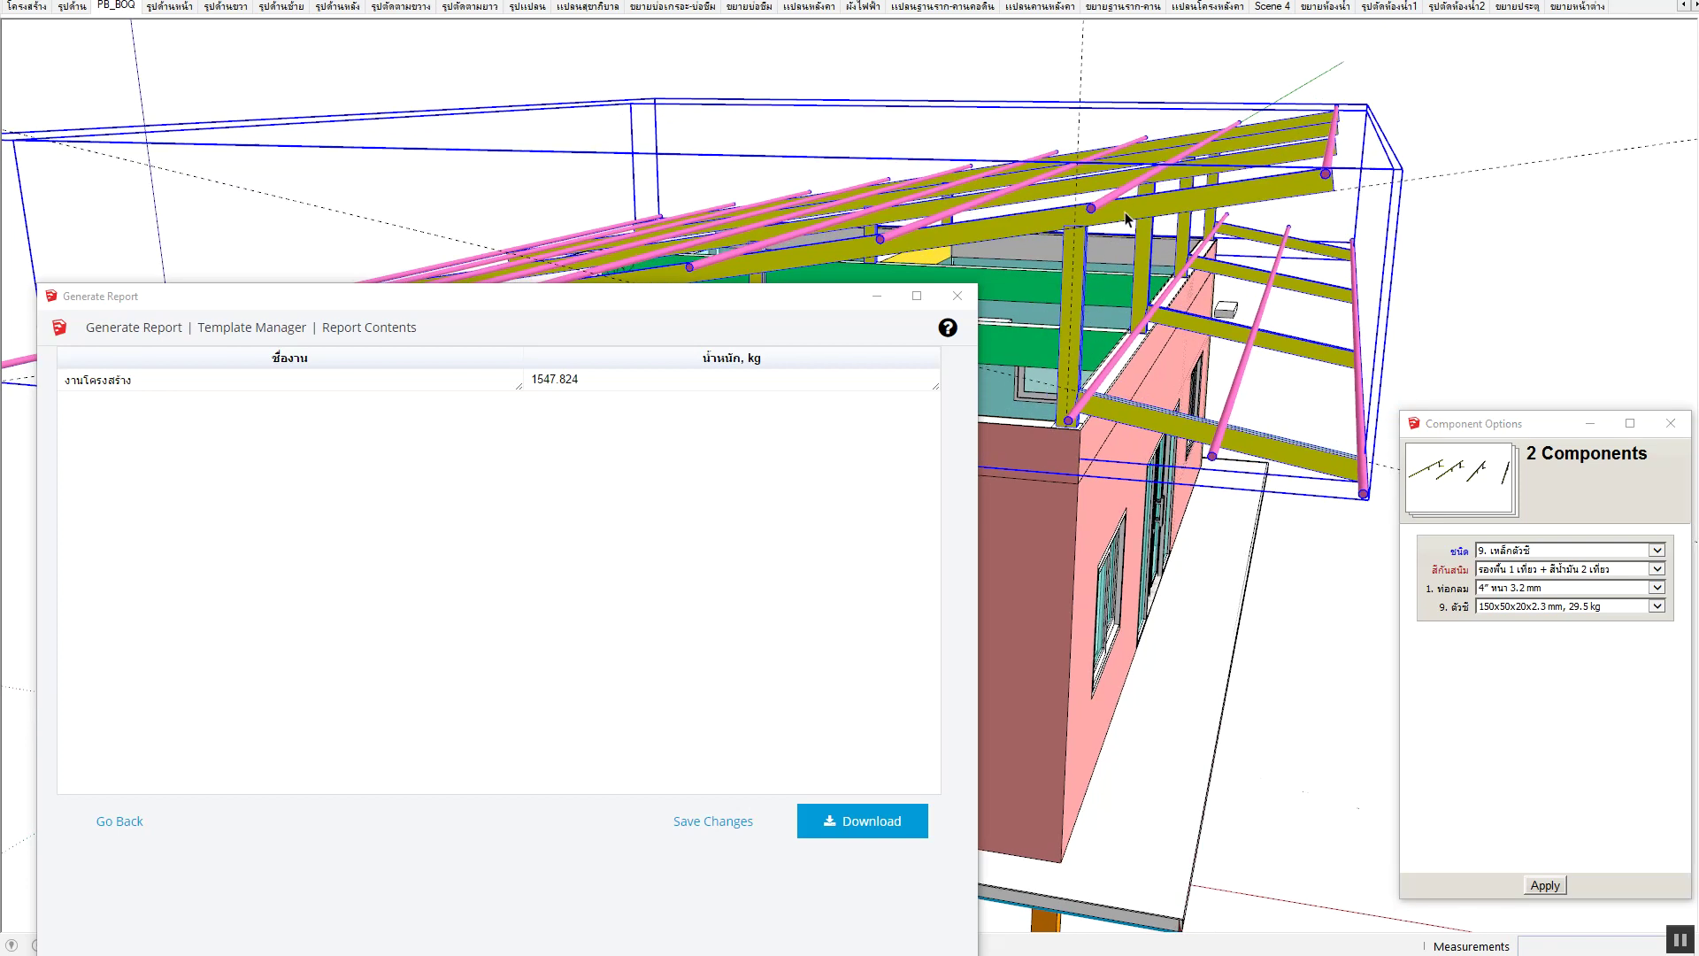
middle_drag(1124, 210, 1391, 213)
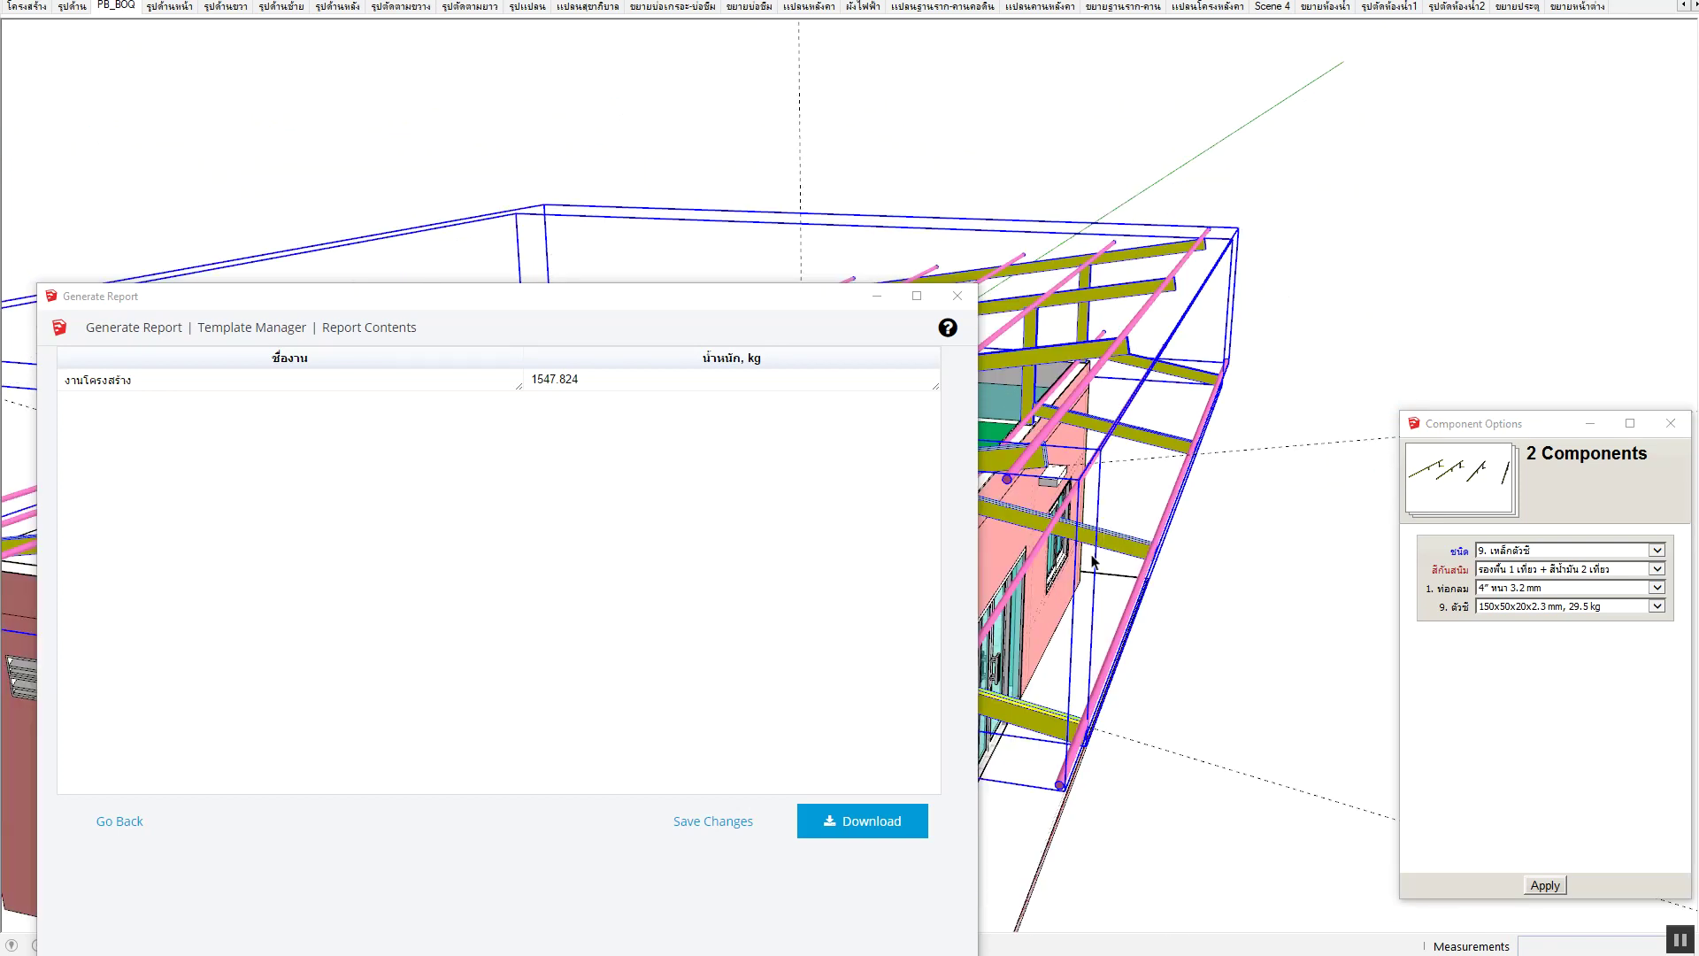
click(1044, 440)
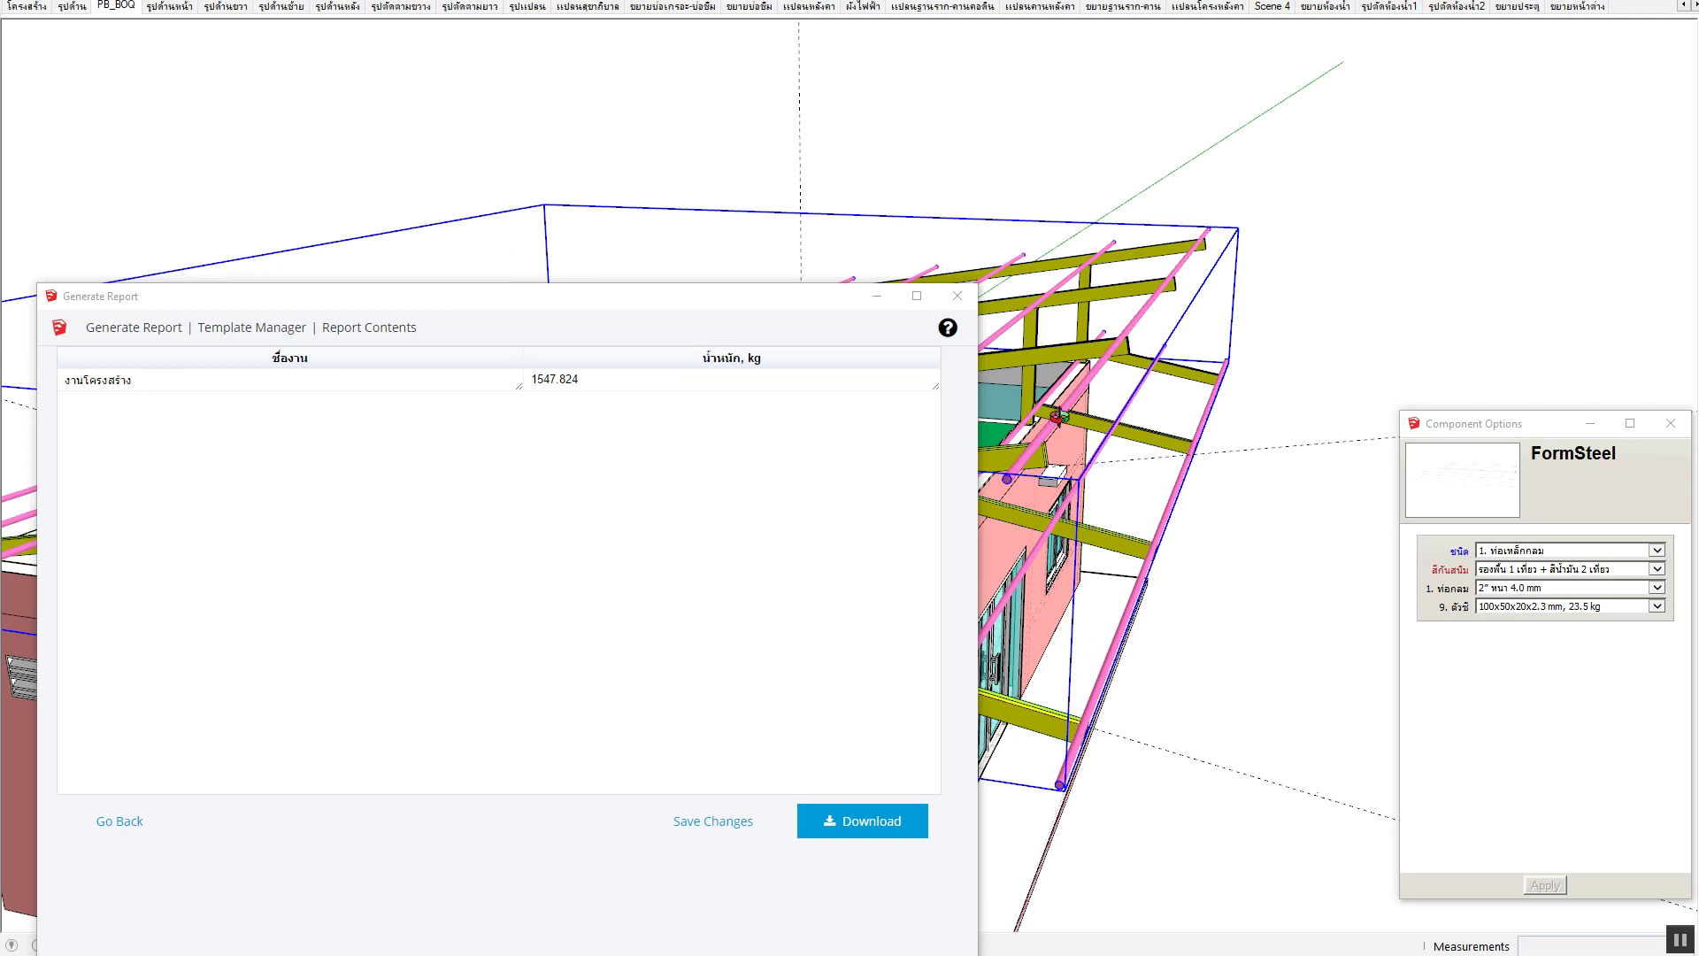
scroll(1044, 440, up, 5)
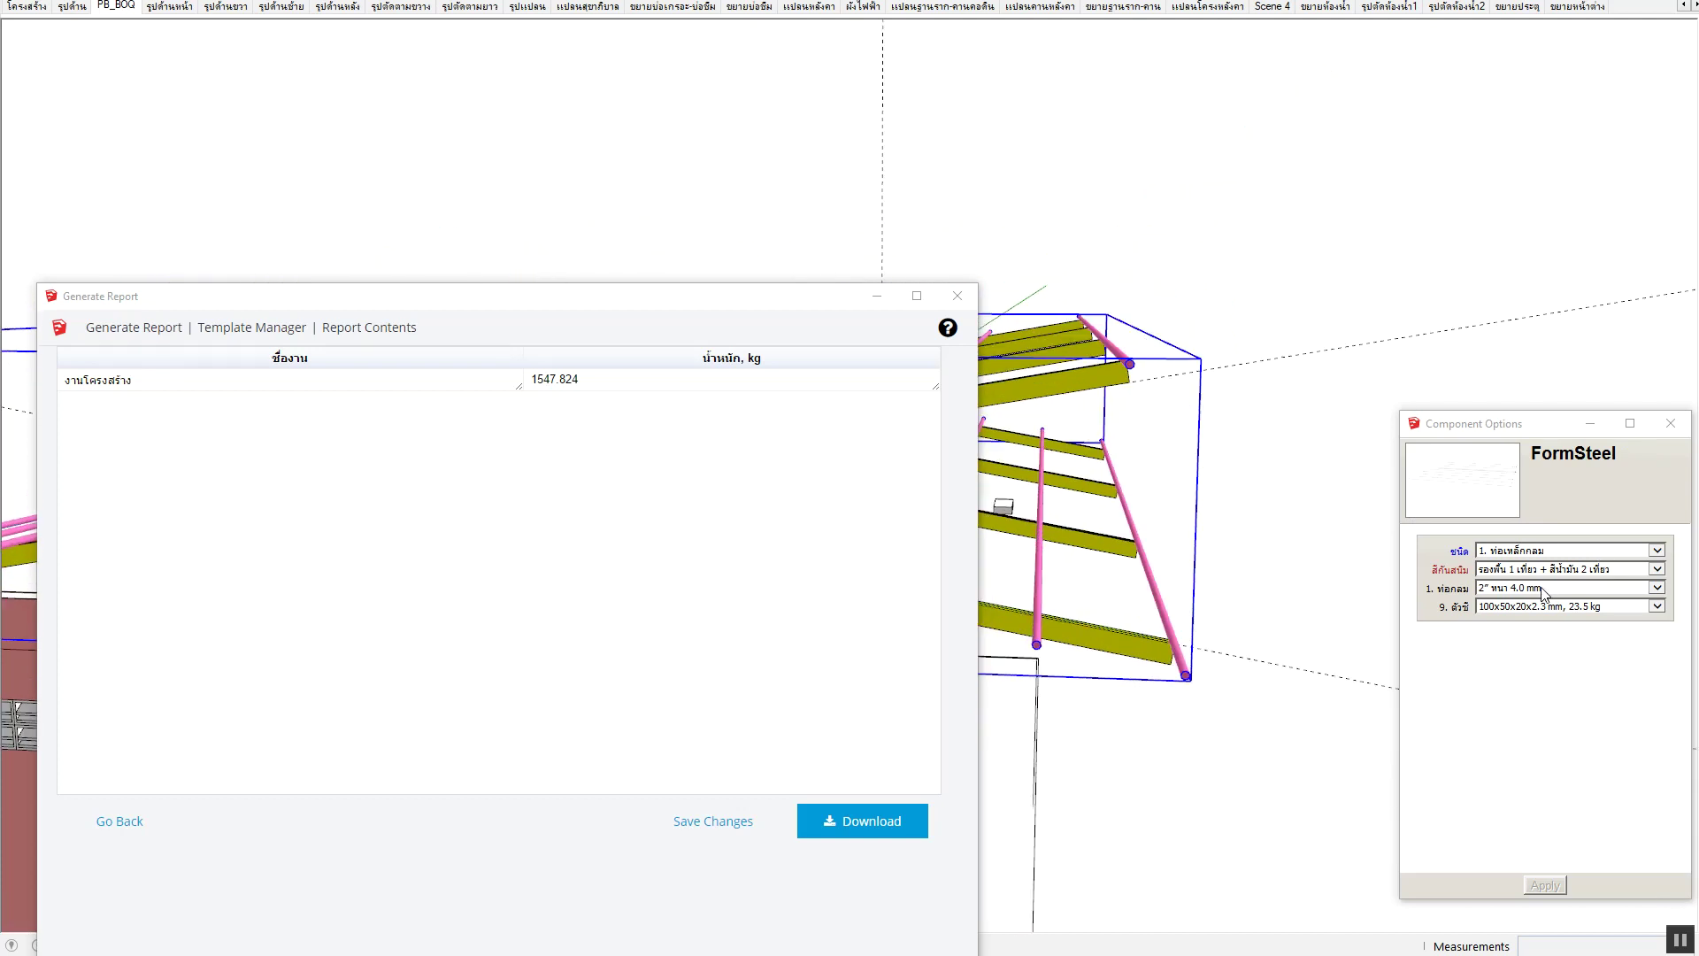
mouse_move(1151, 522)
middle_down()
mouse_move(1100, 496)
mouse_move(1251, 549)
mouse_move(1247, 524)
middle_up()
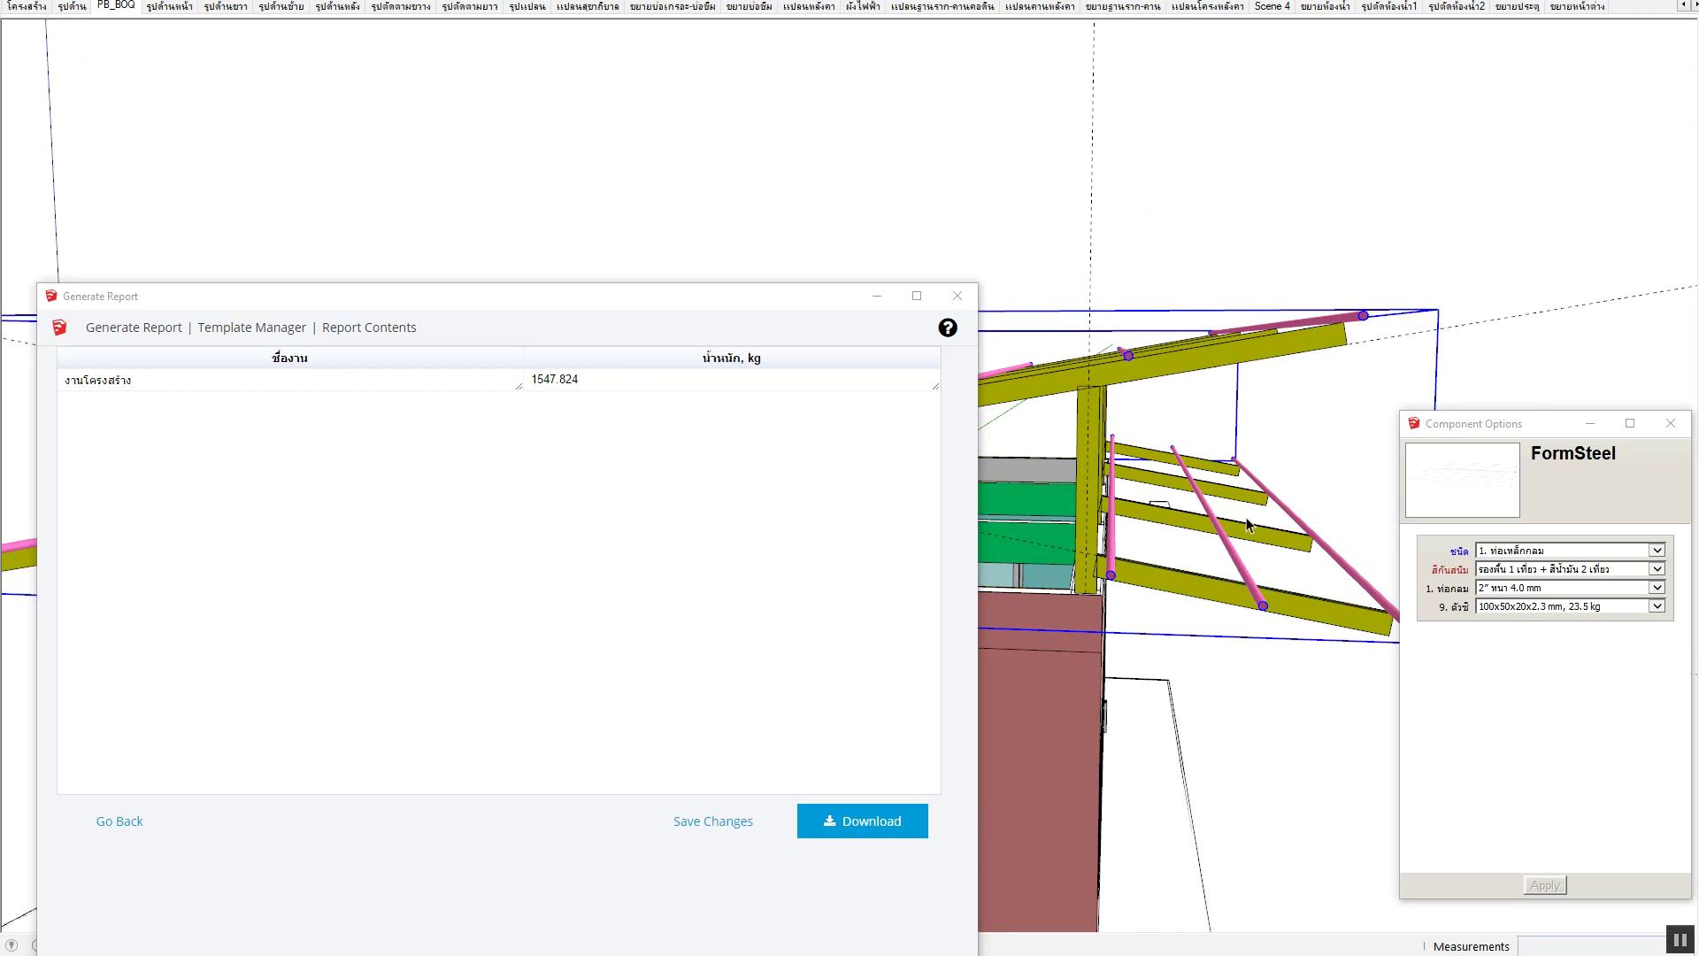
click(1525, 592)
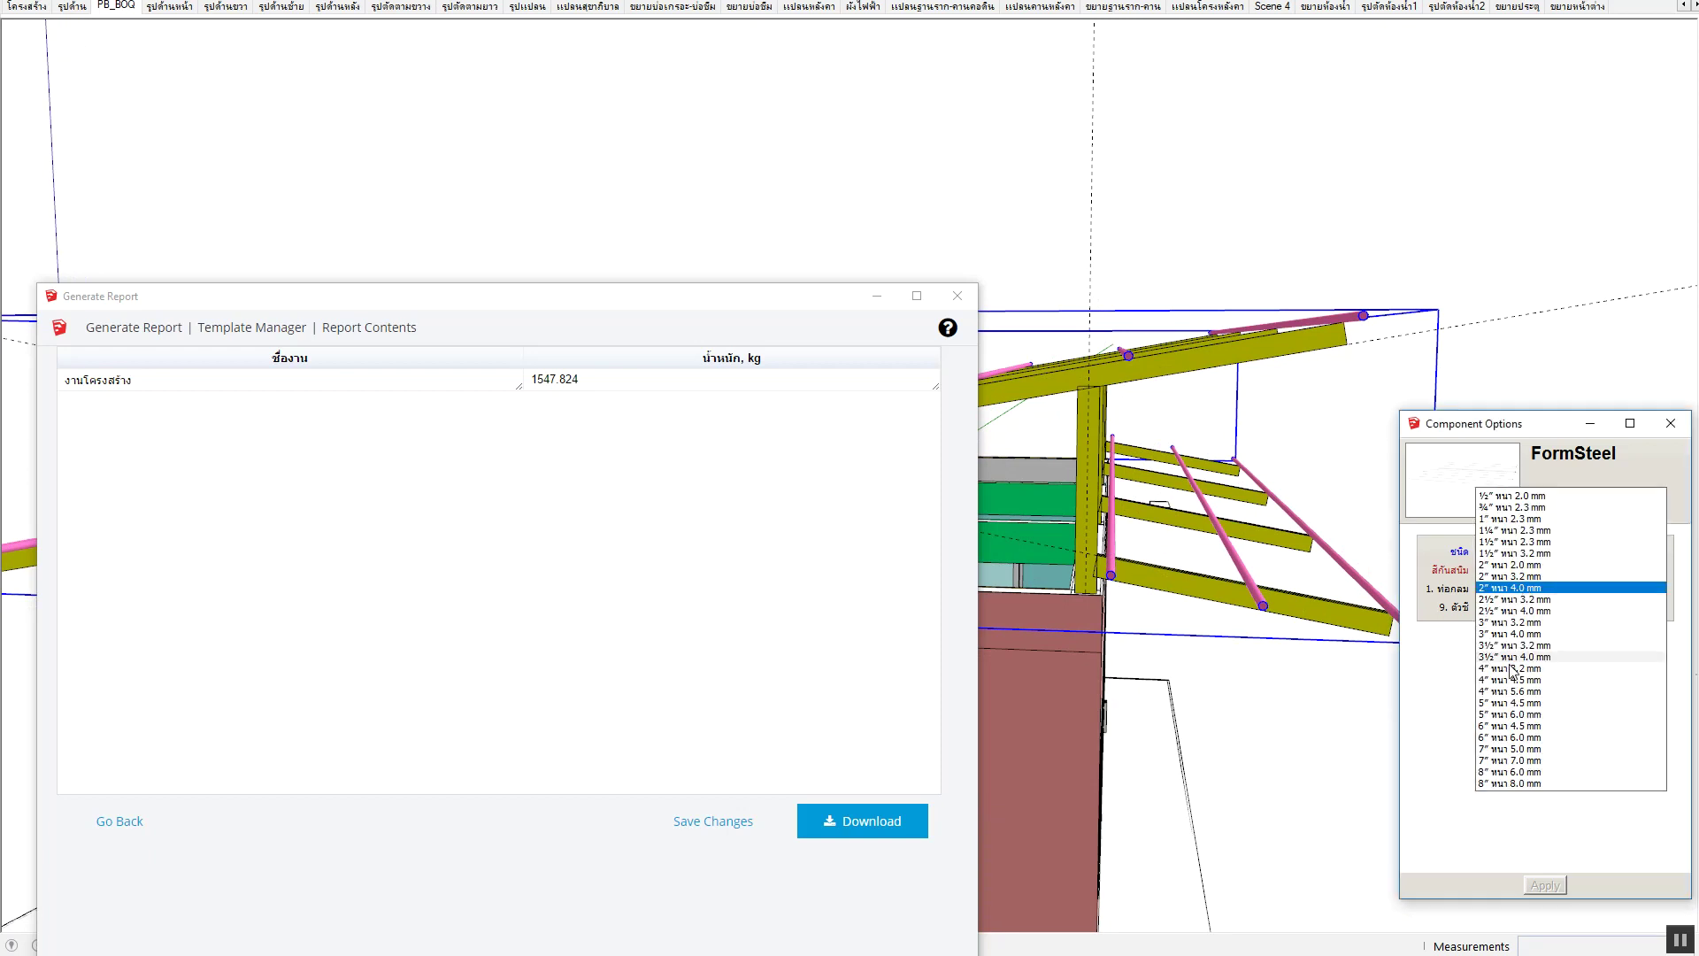
click(1538, 785)
click(1542, 886)
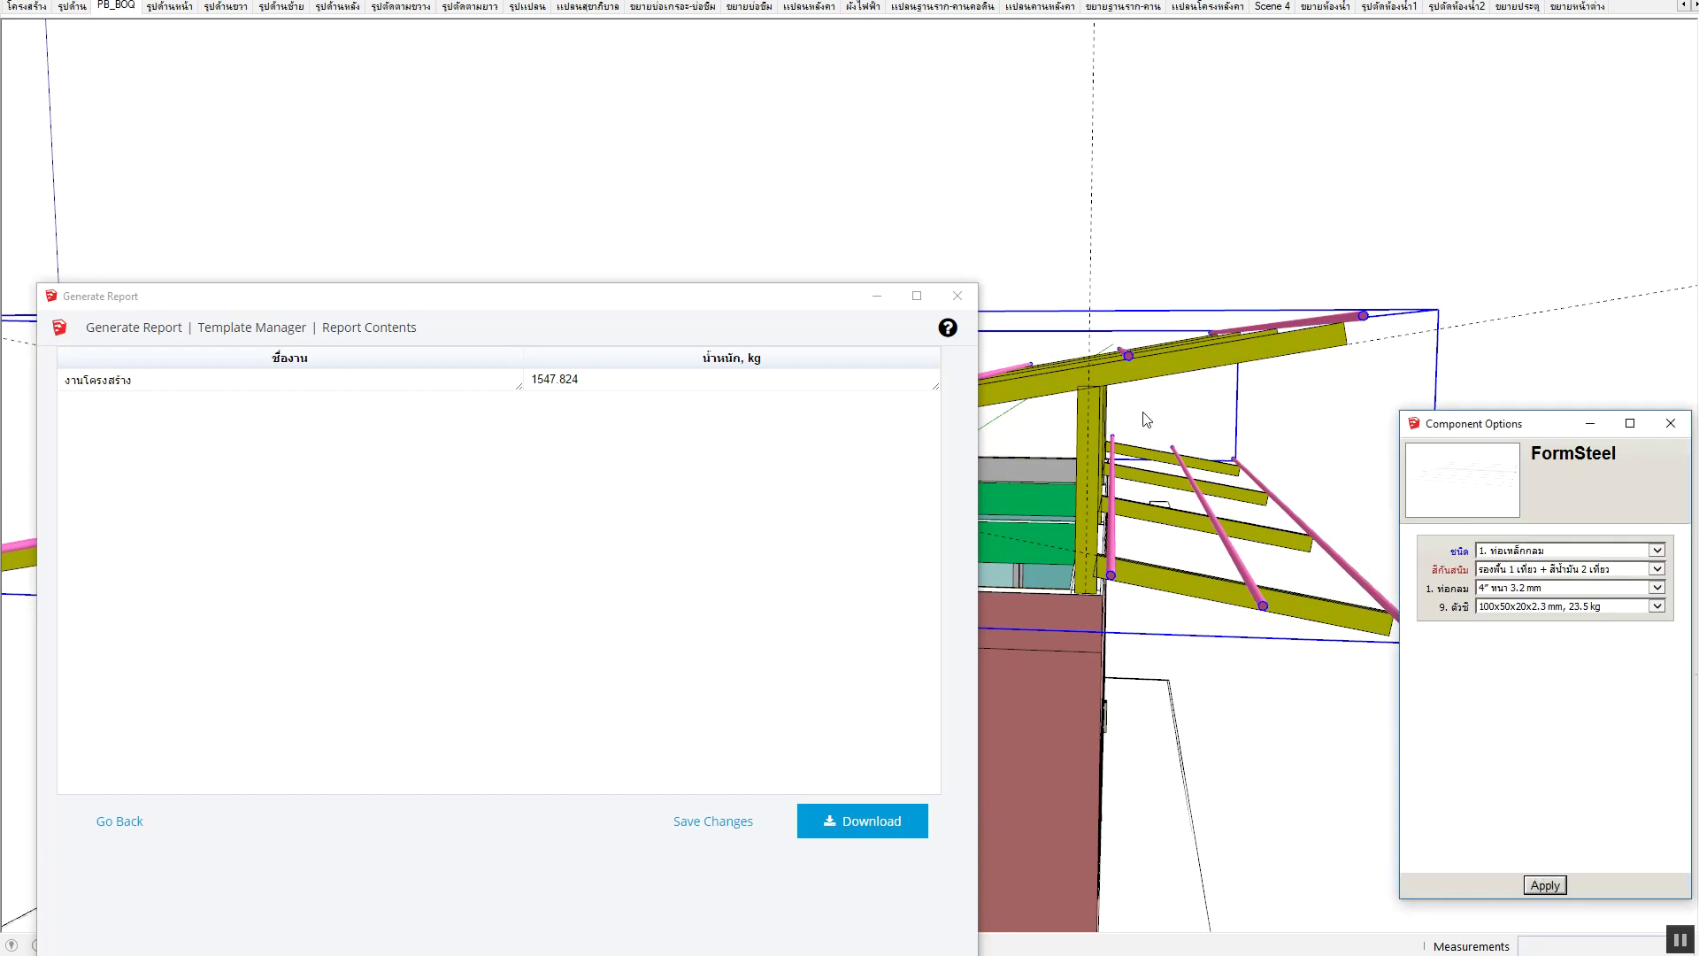
Rerun the Weight report, now totalling 2085.424 kg, and view the thicker pipes.
shift+click(1154, 363)
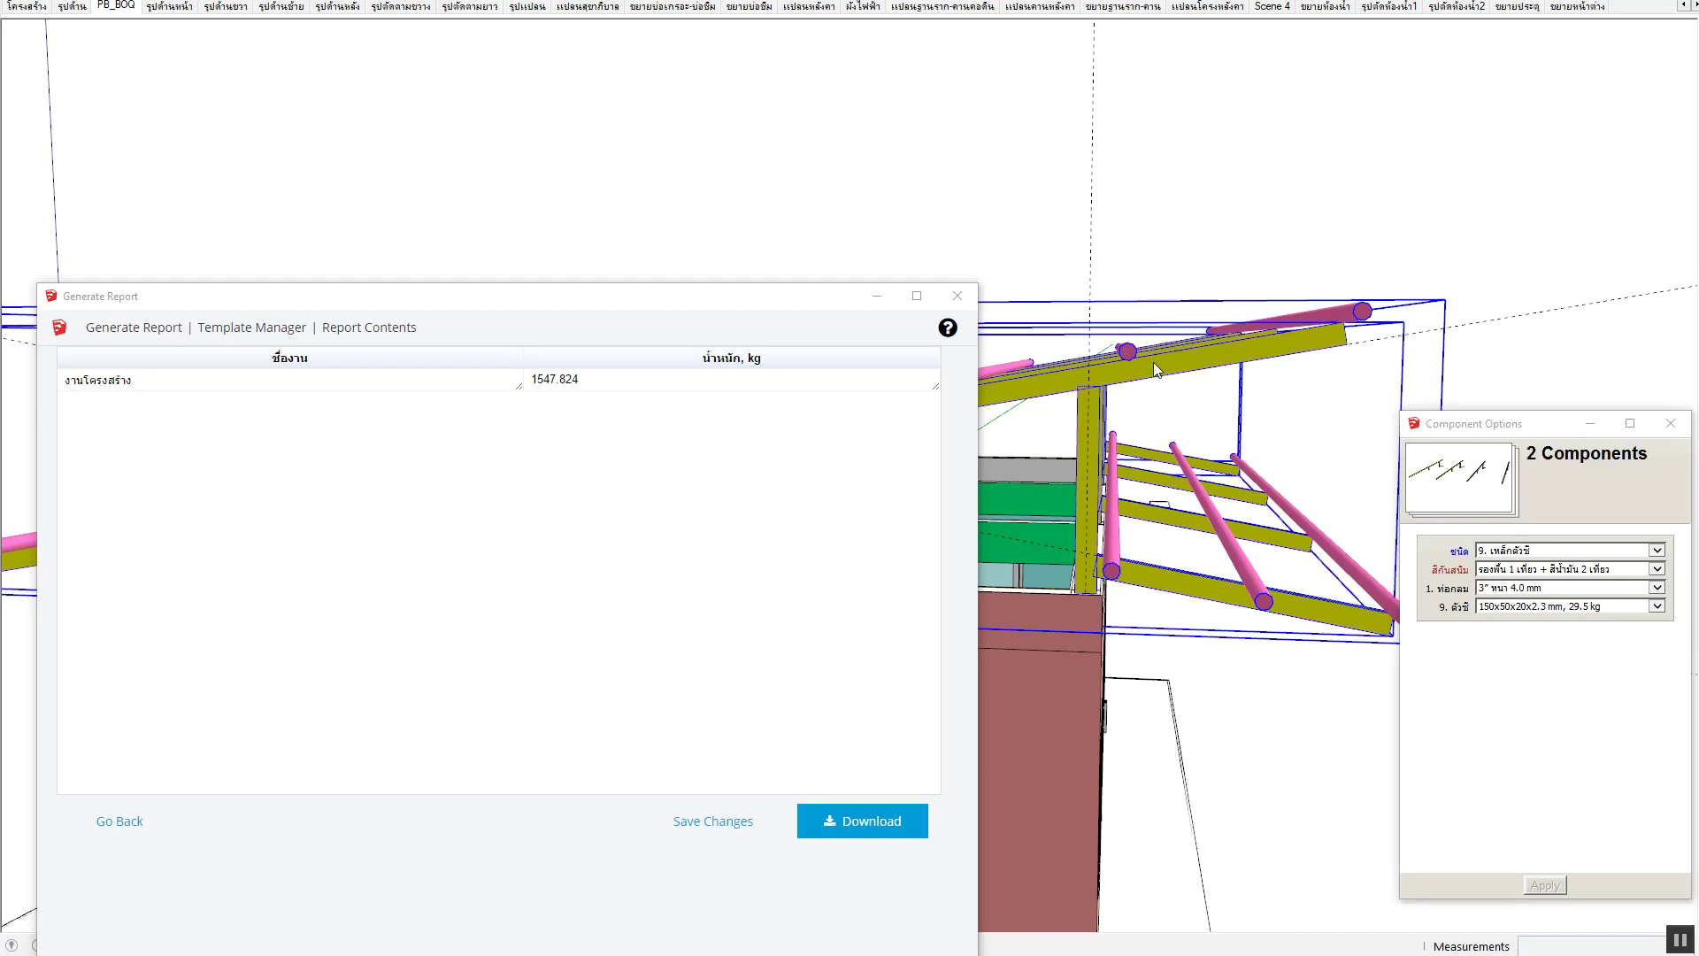
click(121, 826)
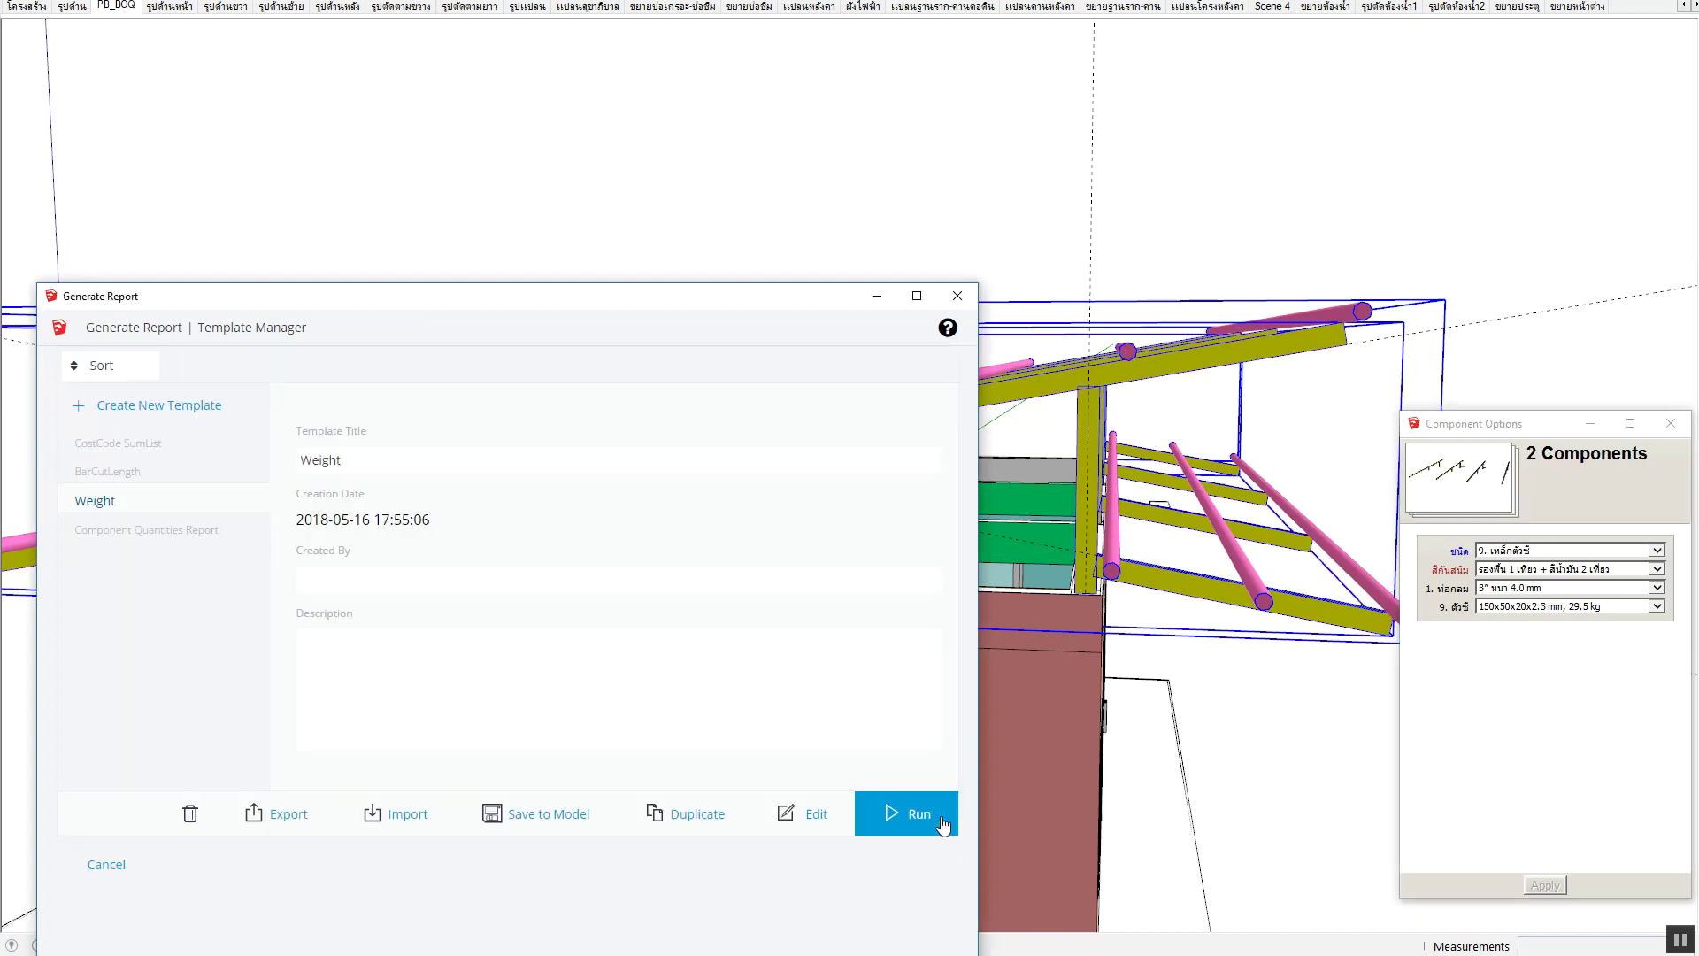
click(941, 814)
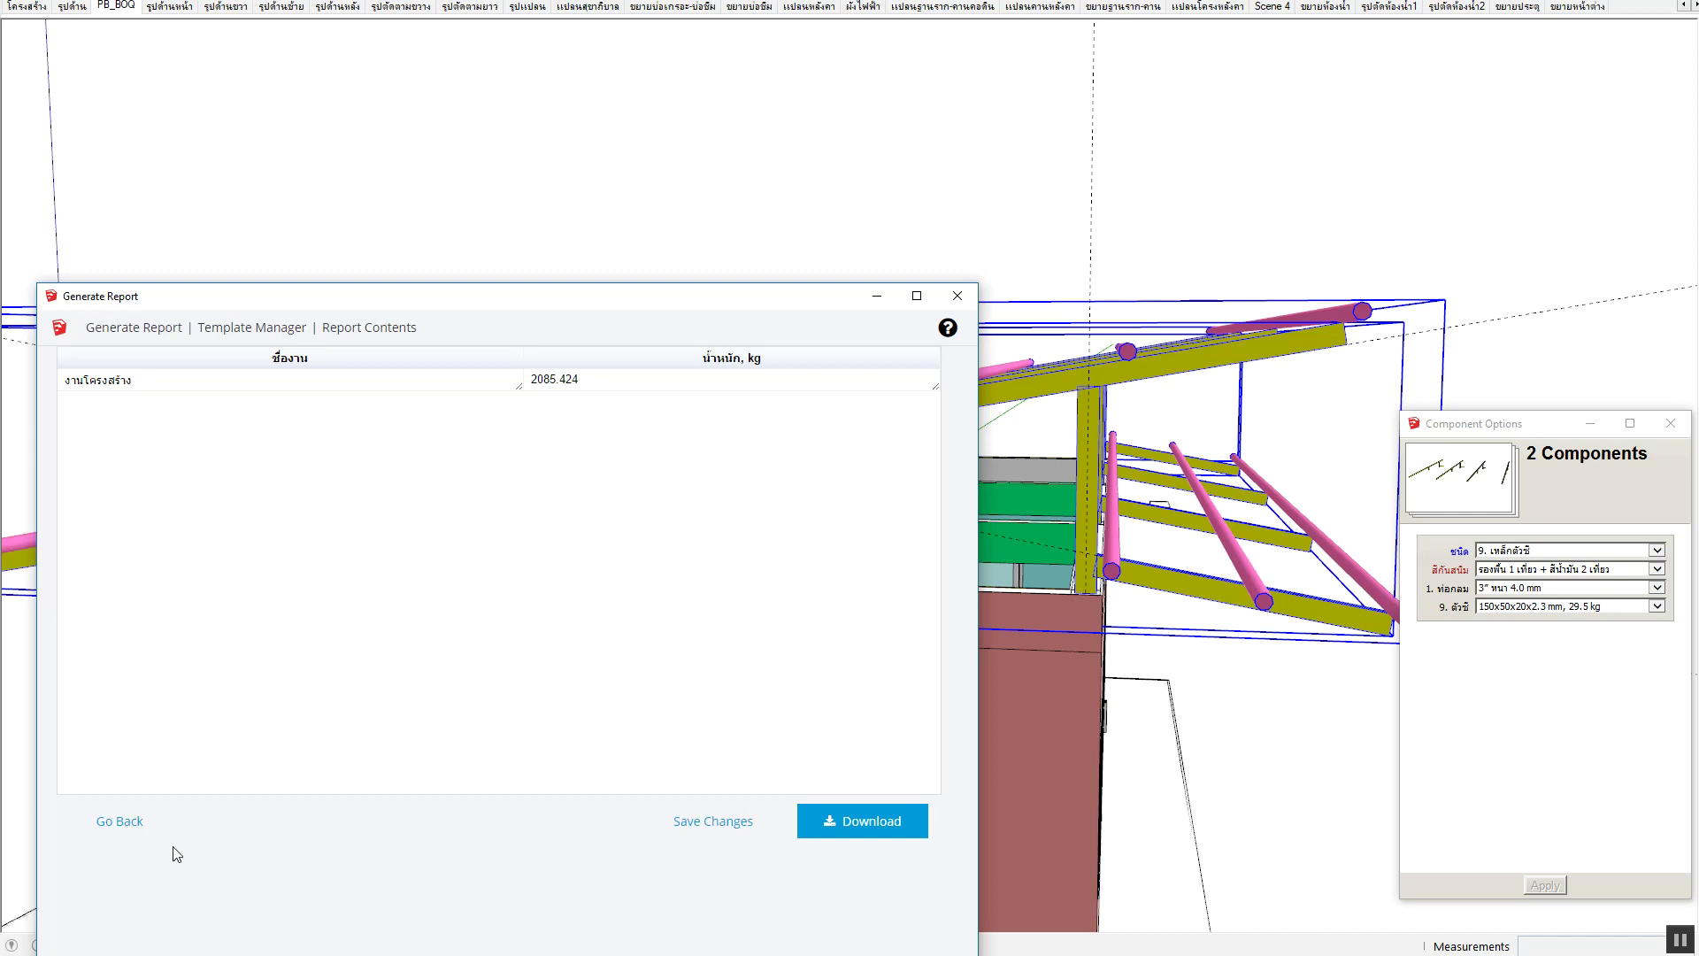
mouse_move(1248, 349)
middle_down()
mouse_move(1166, 330)
mouse_move(1182, 325)
middle_up()
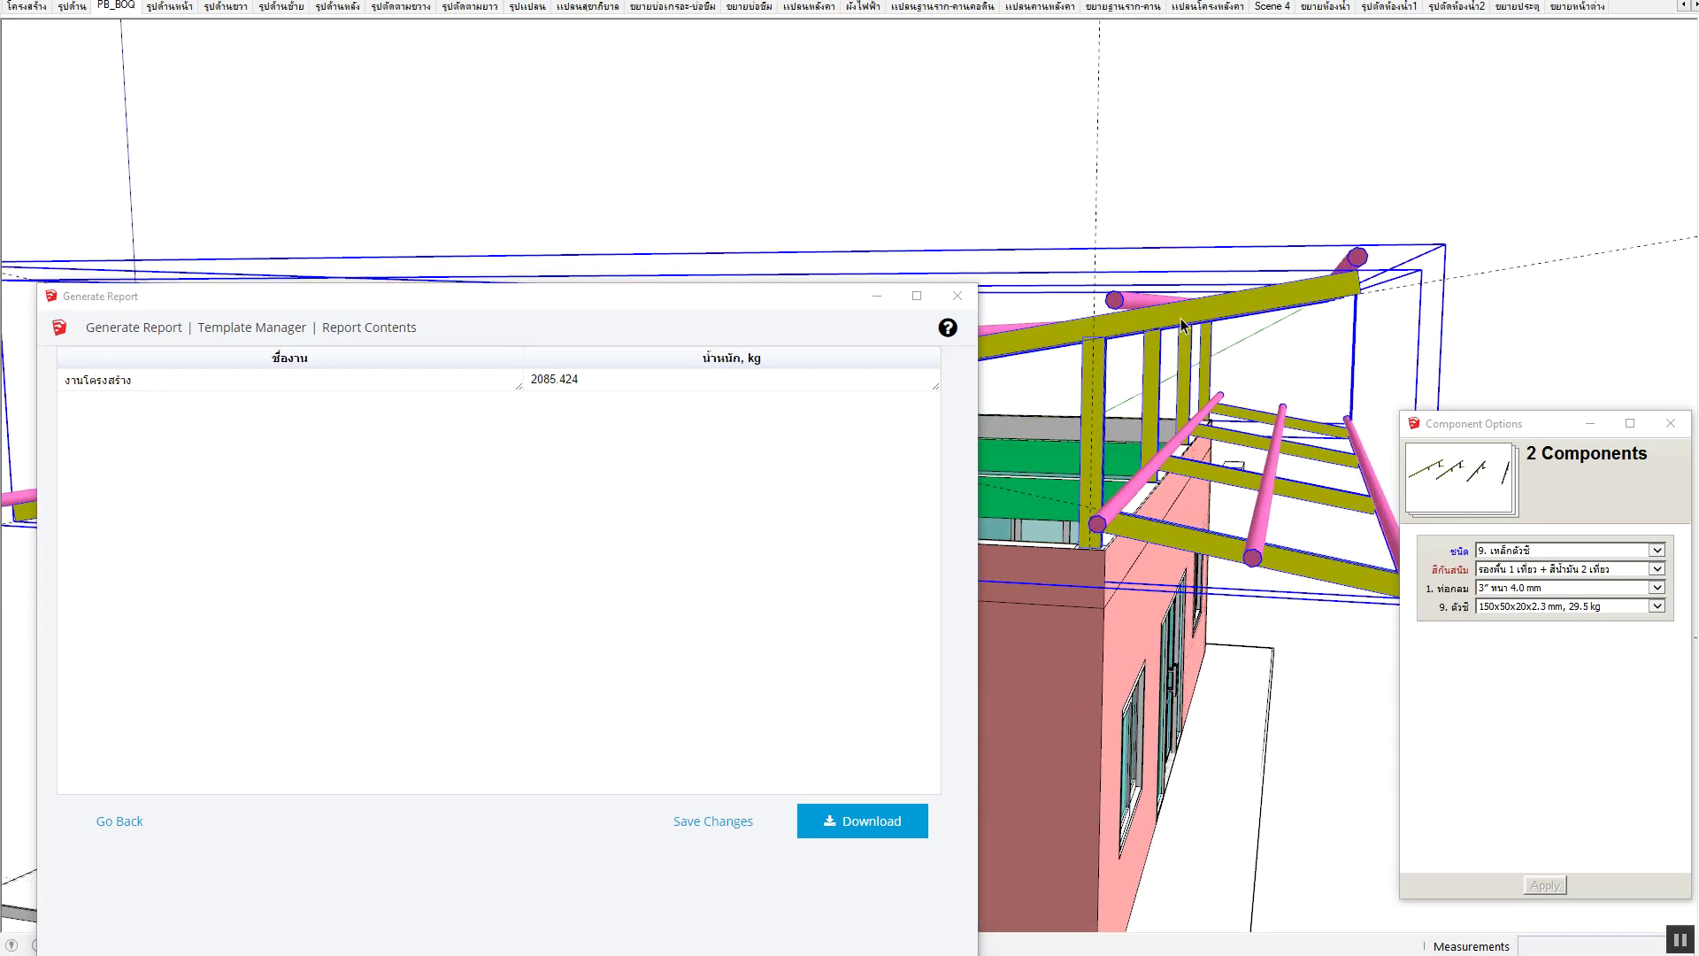
Change the purlin section type to 9. เหล็กตัวซี (C-channel).
click(1258, 520)
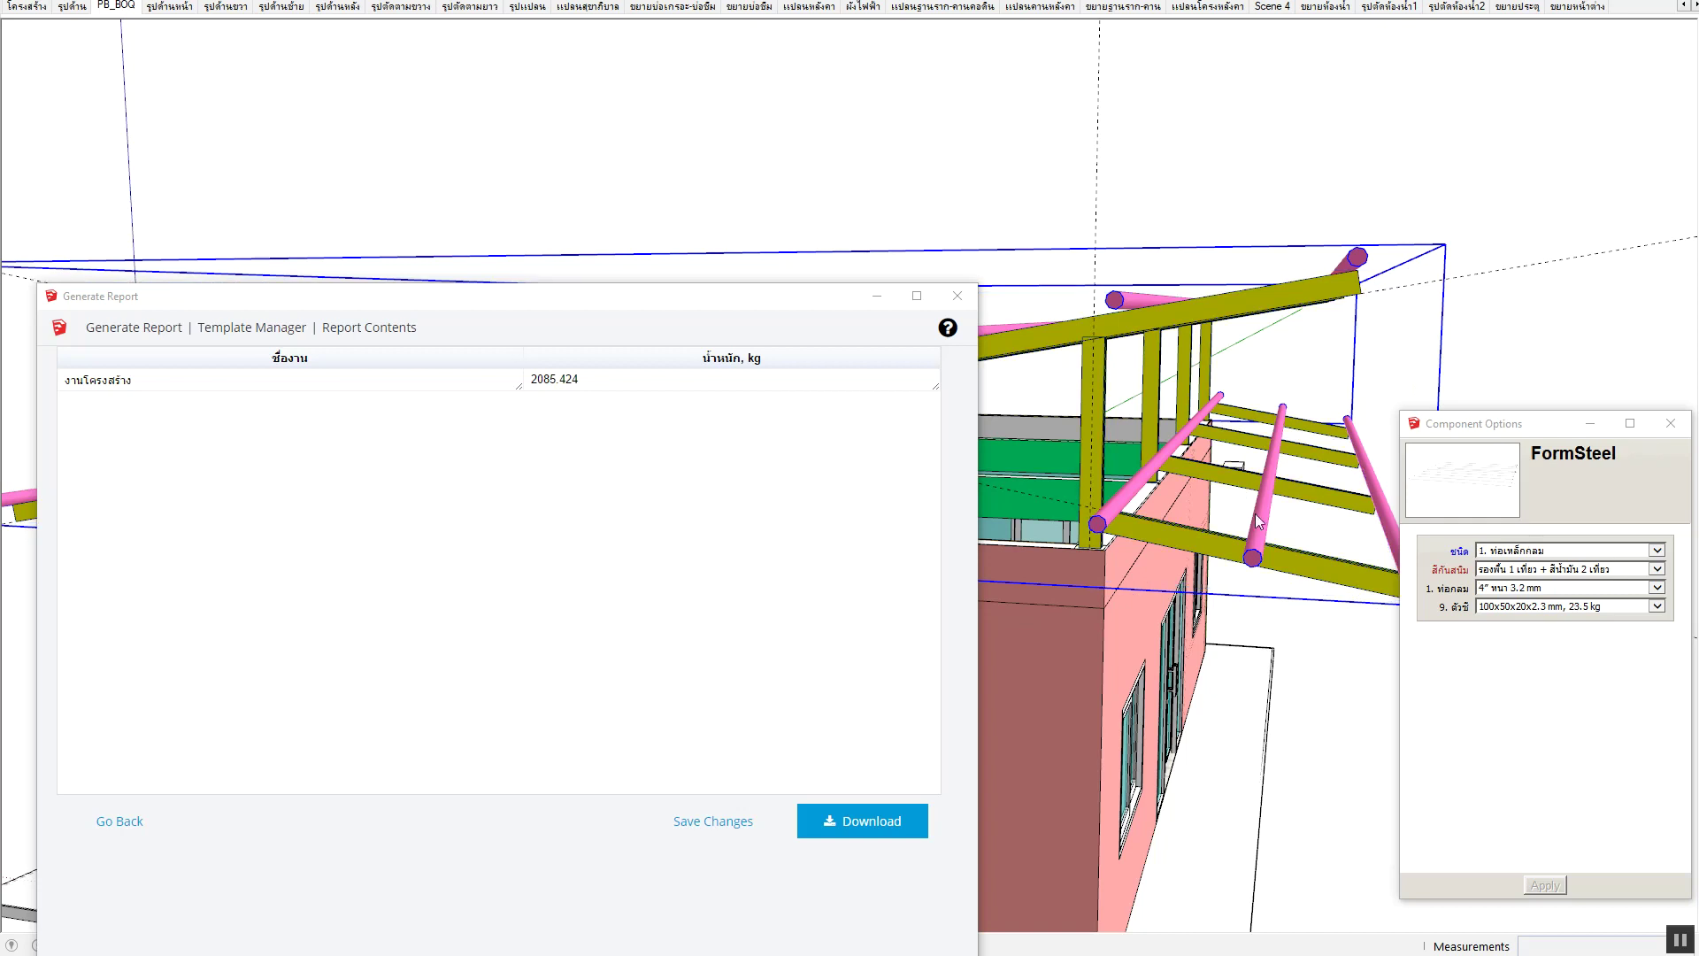
click(1492, 551)
click(1528, 644)
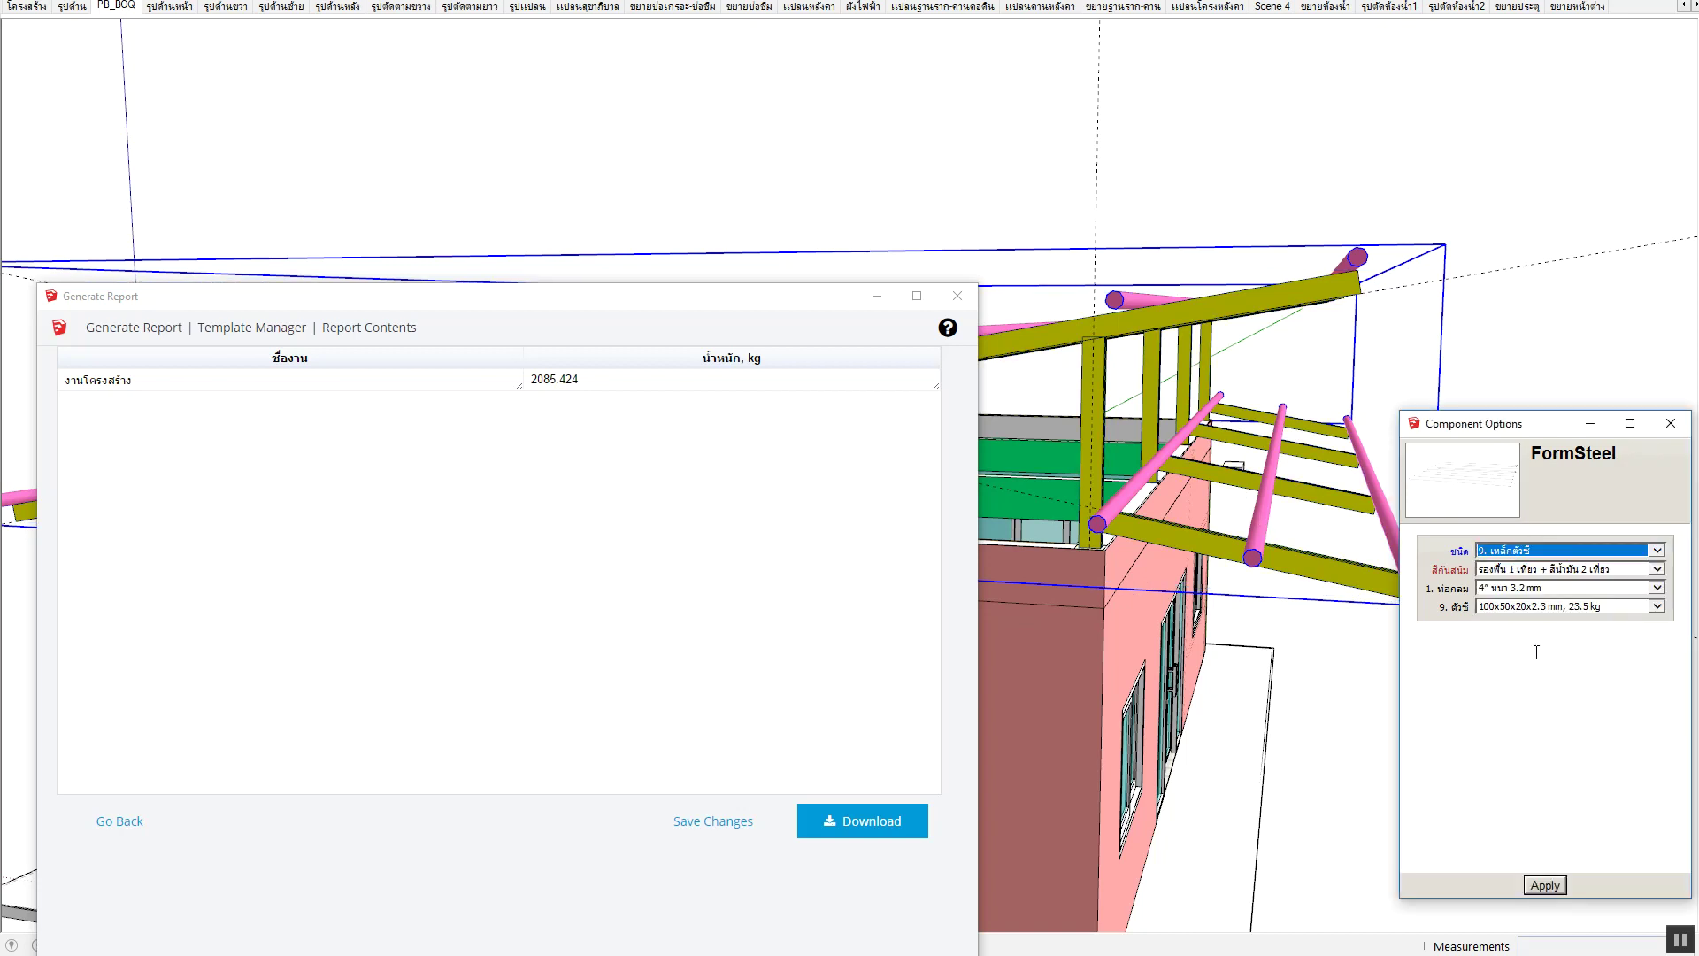
click(1542, 888)
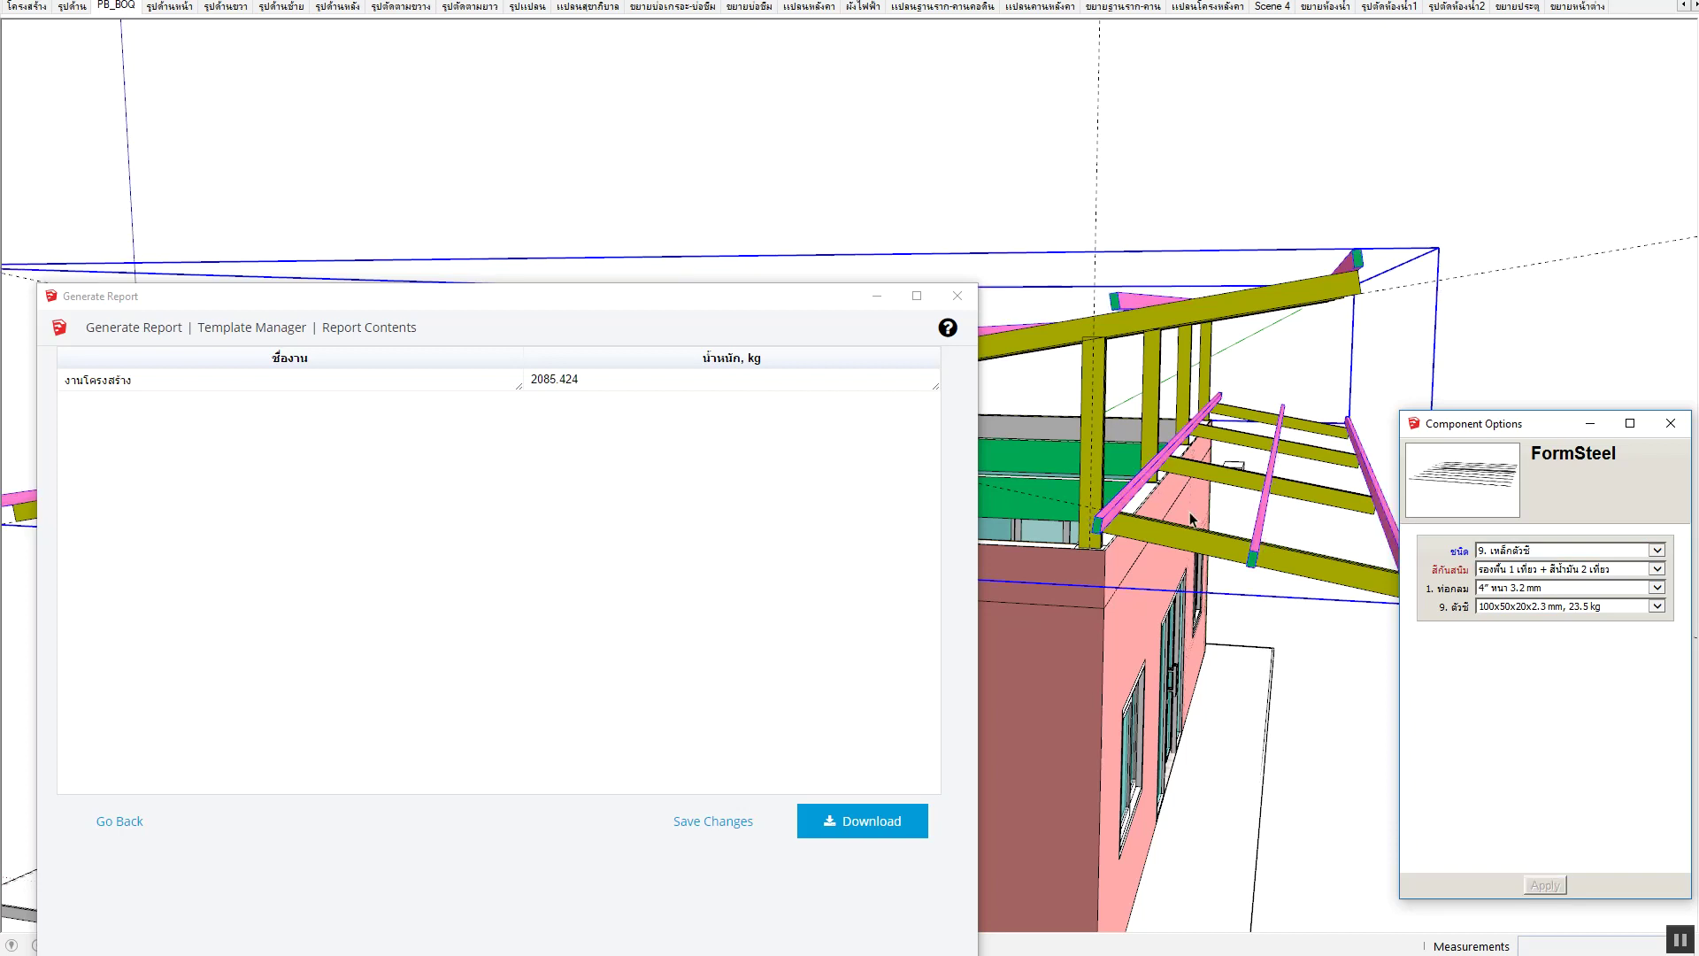
ctrl+click(1135, 535)
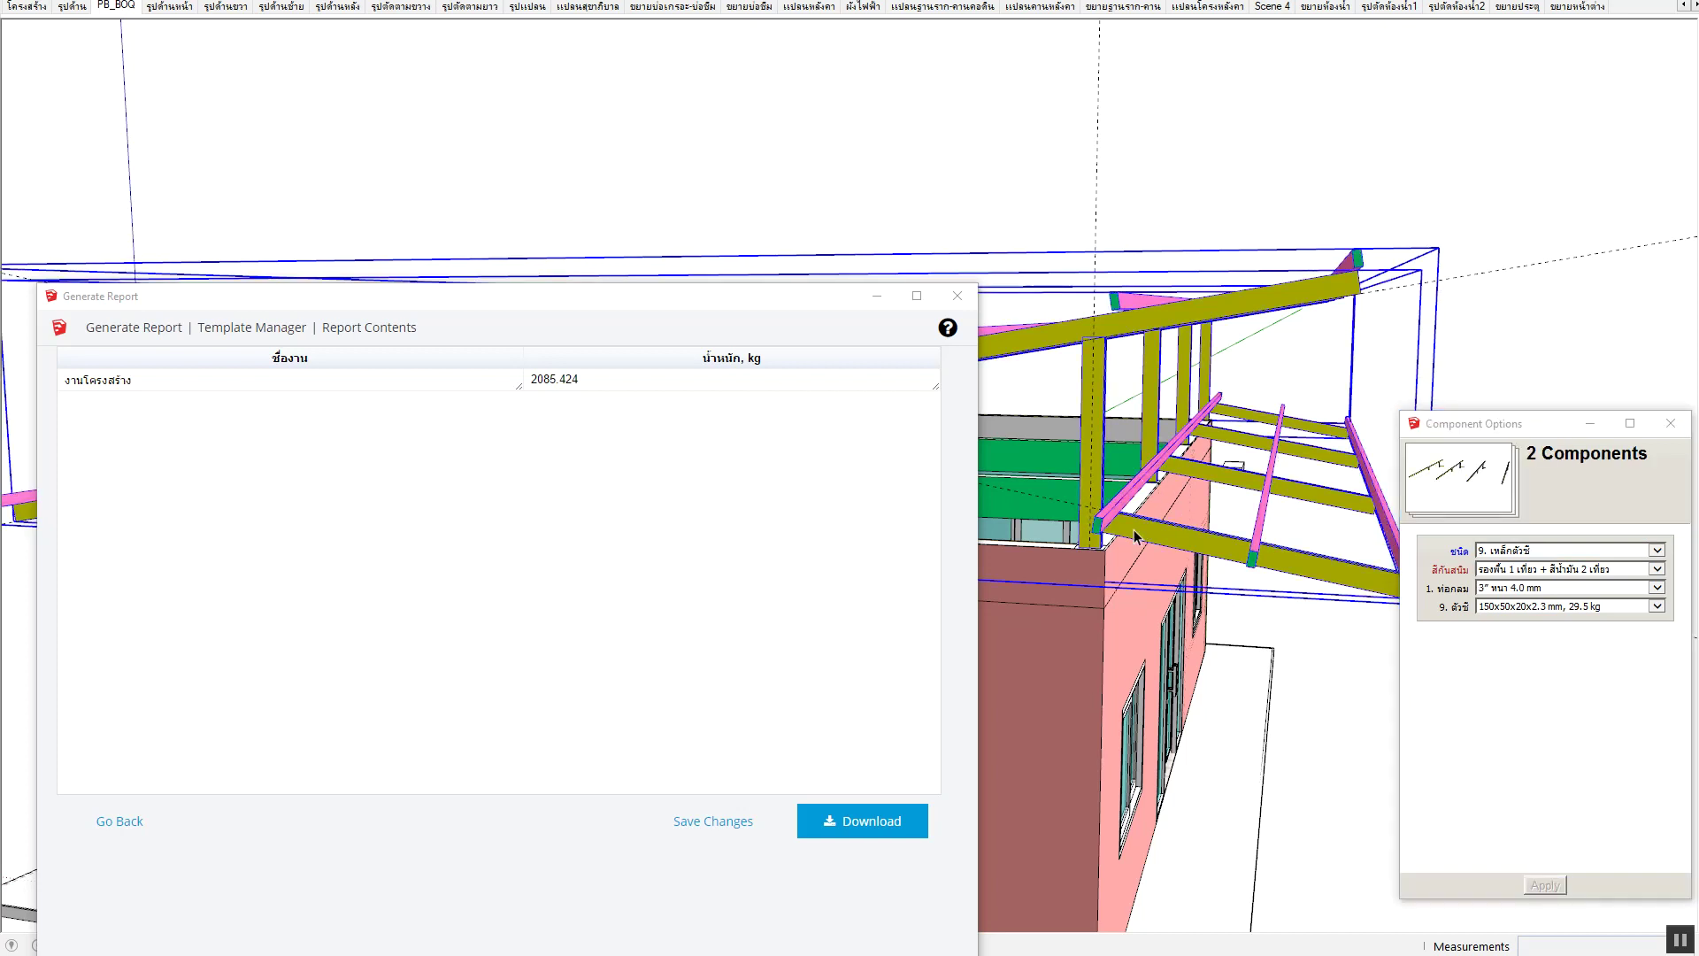
Run the CostCode SumList report: 100×50 channels, 150×50 channels, 144.75 m² painting; then view the Excel BOQ.
click(96, 824)
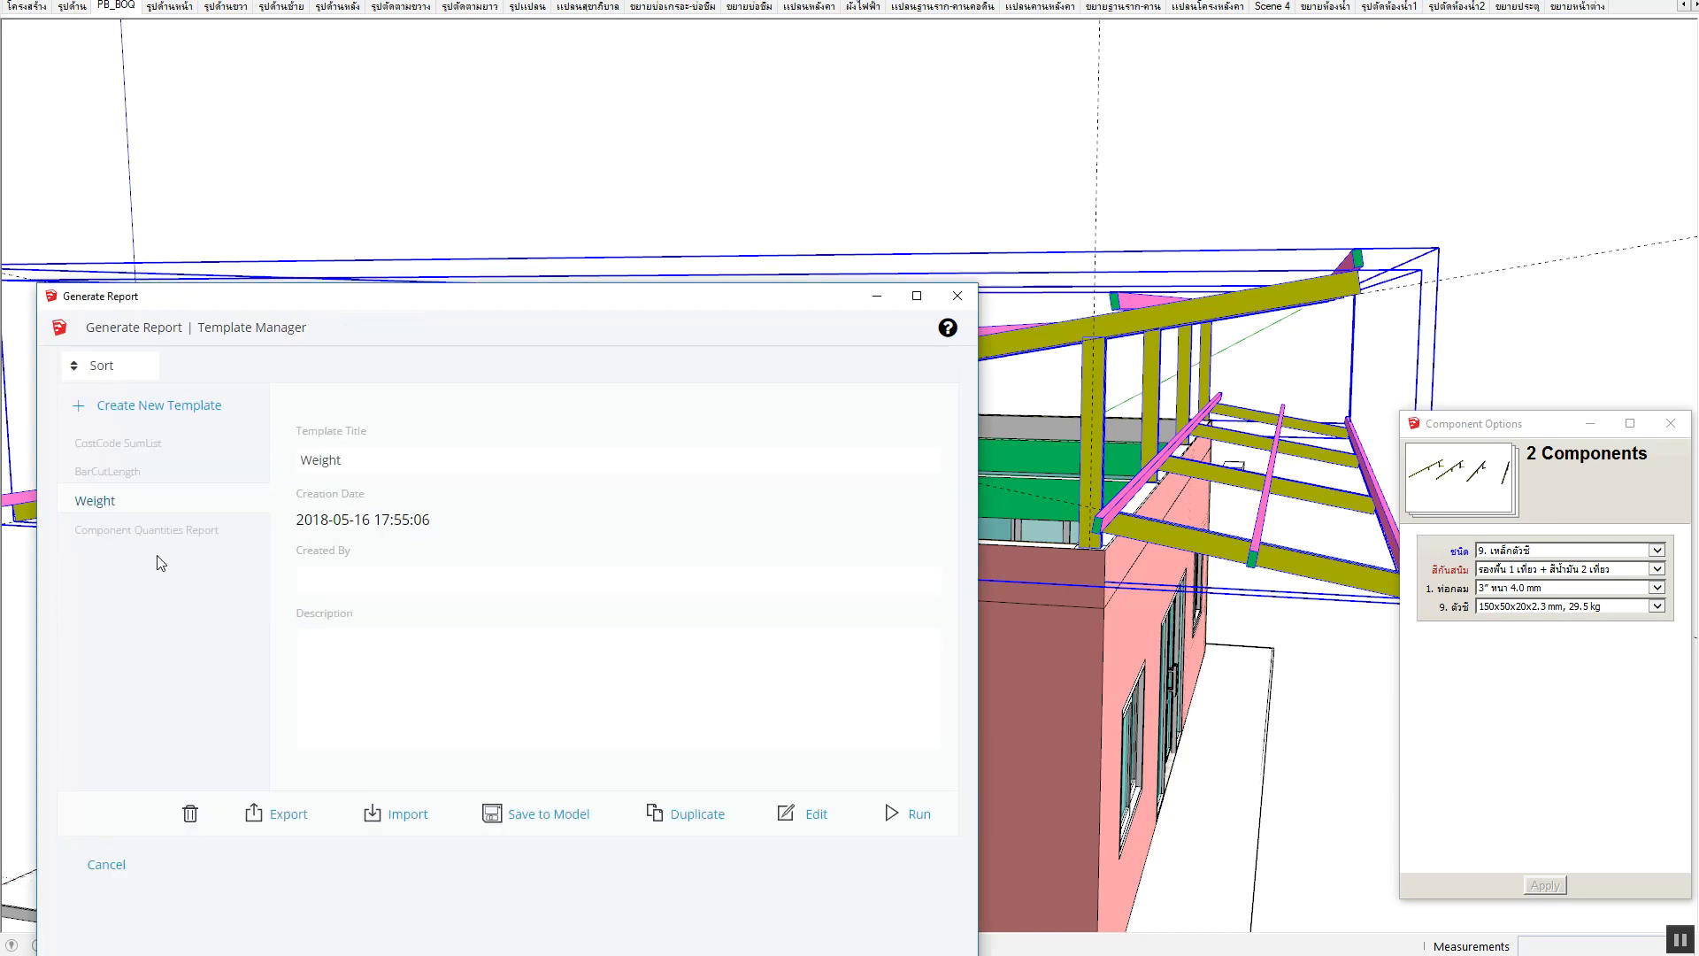
click(116, 471)
click(128, 443)
mouse_move(907, 814)
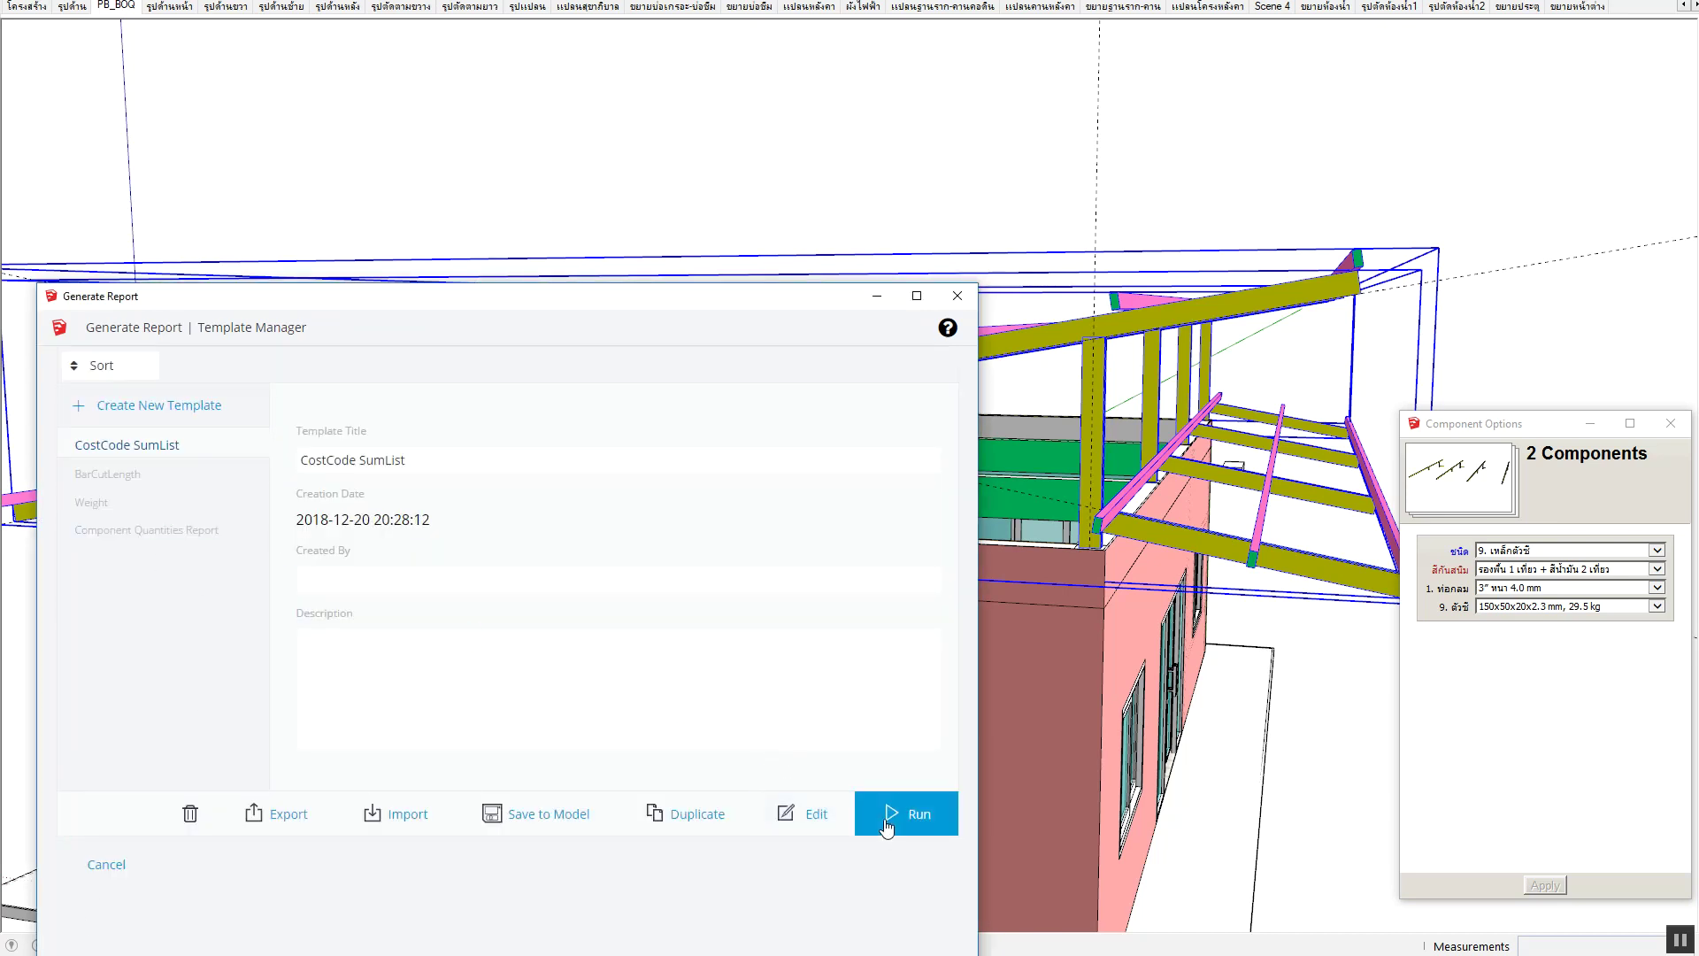
click(887, 825)
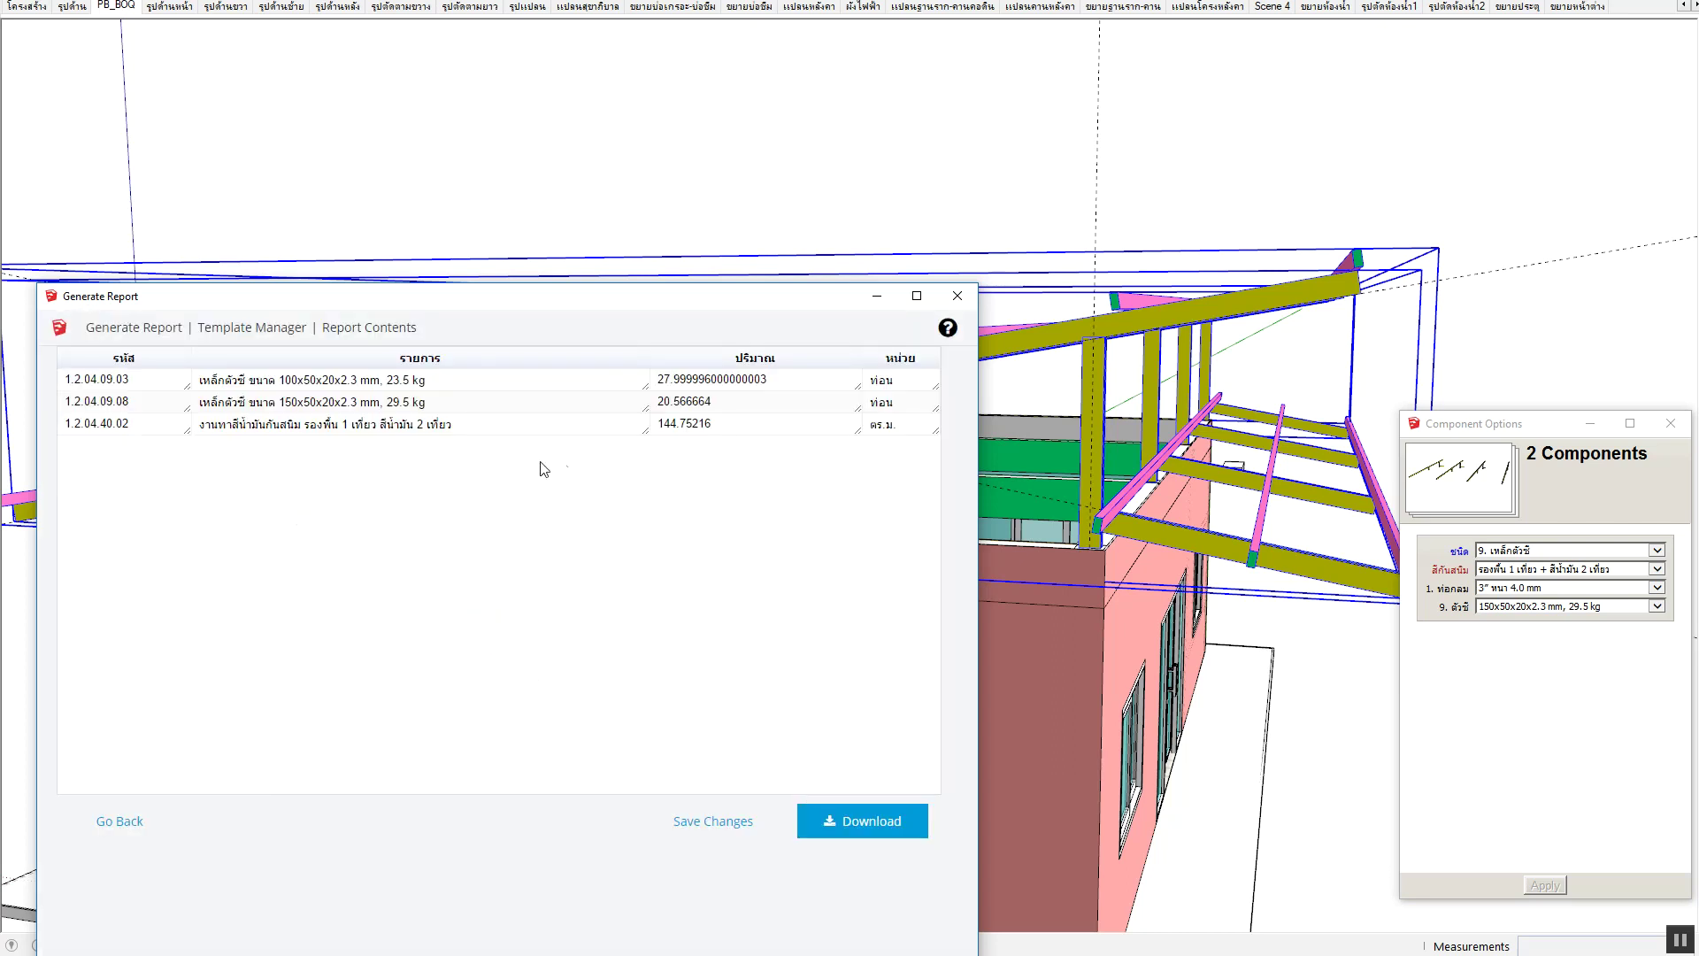
mouse_move(1213, 495)
middle_down()
mouse_move(1181, 525)
mouse_move(1214, 424)
middle_up()
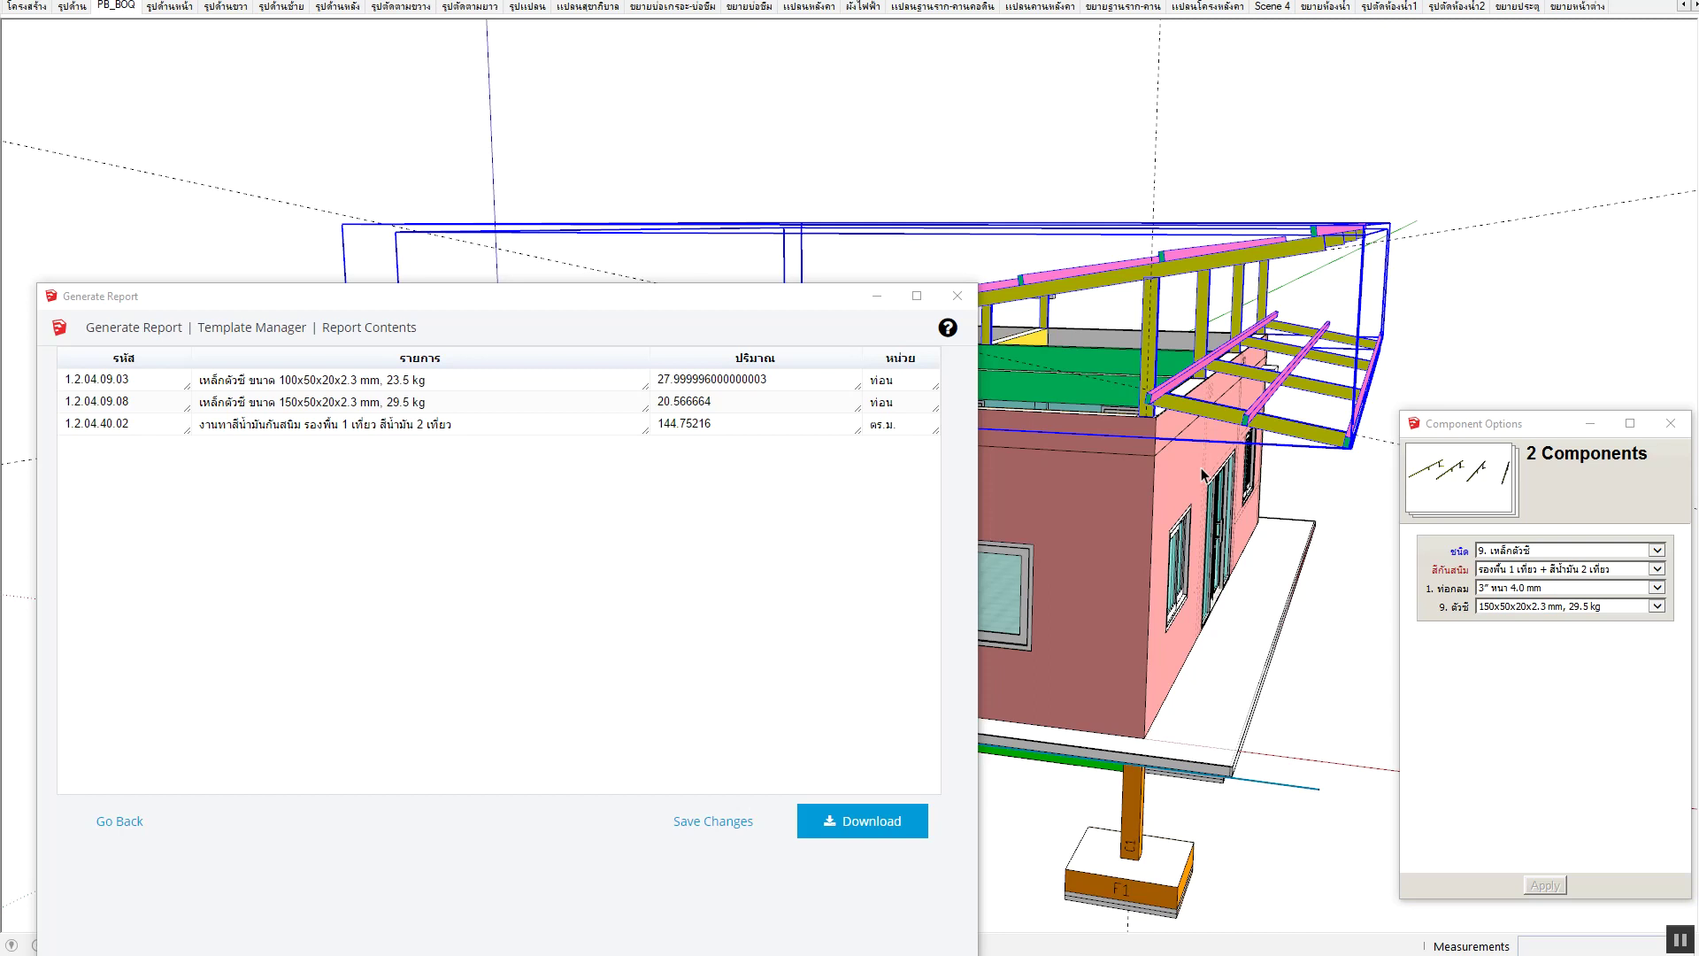
key(alt+Tab)
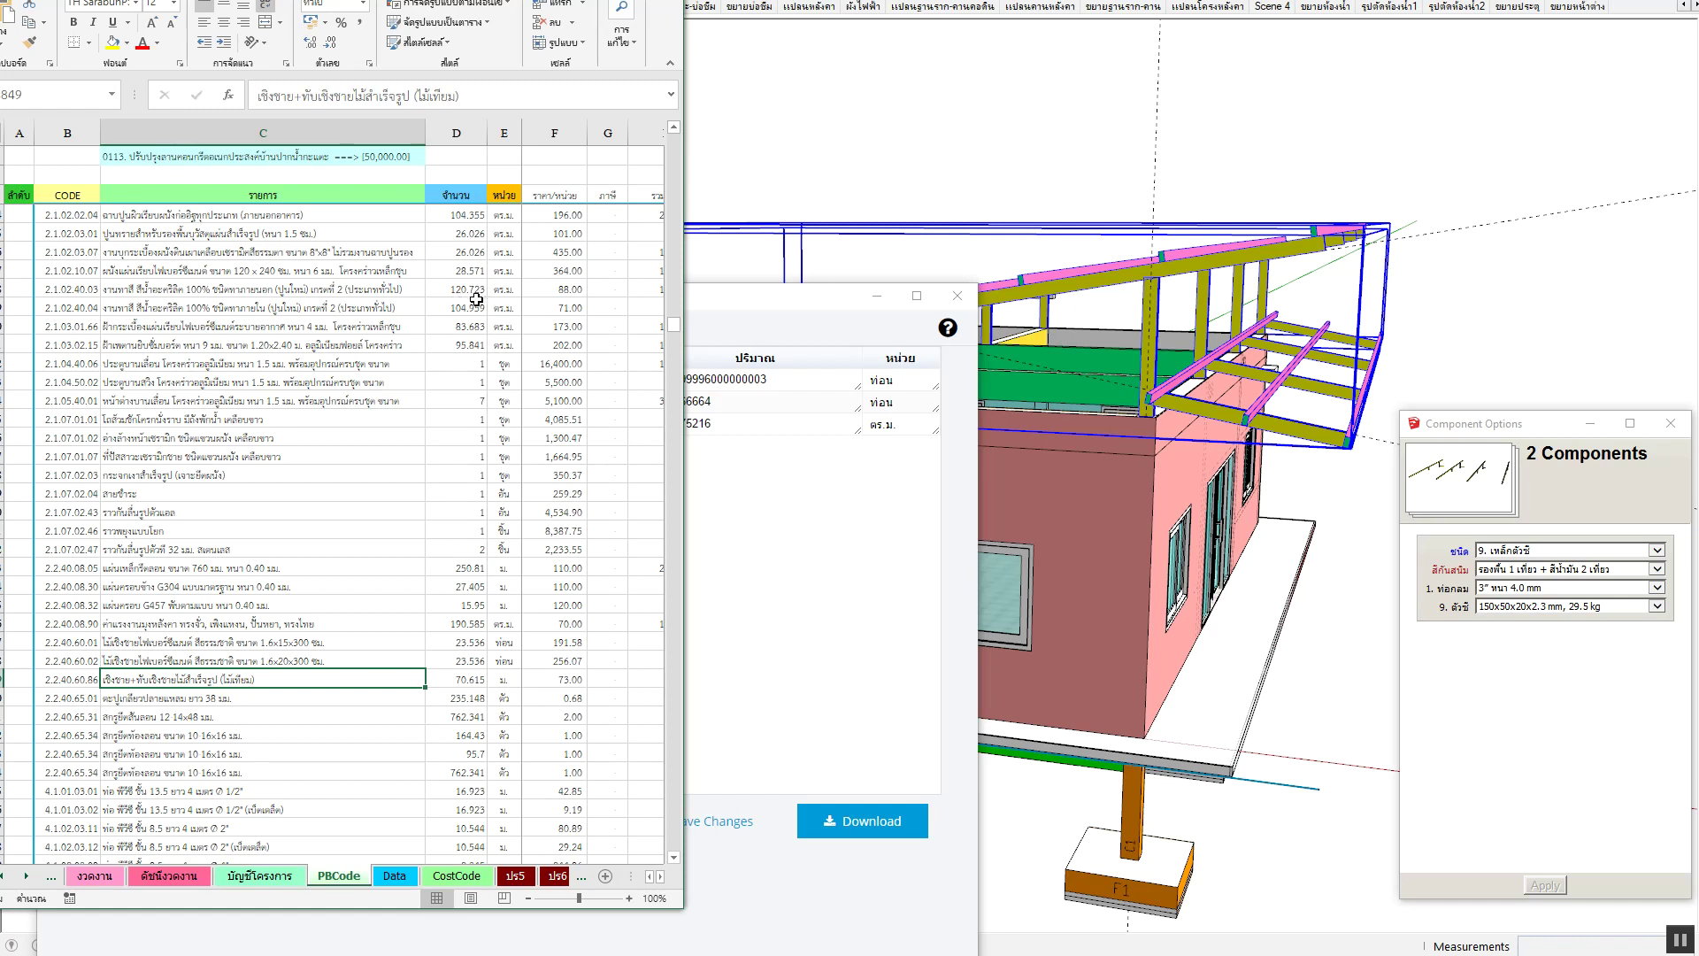
drag(476, 301, 470, 288)
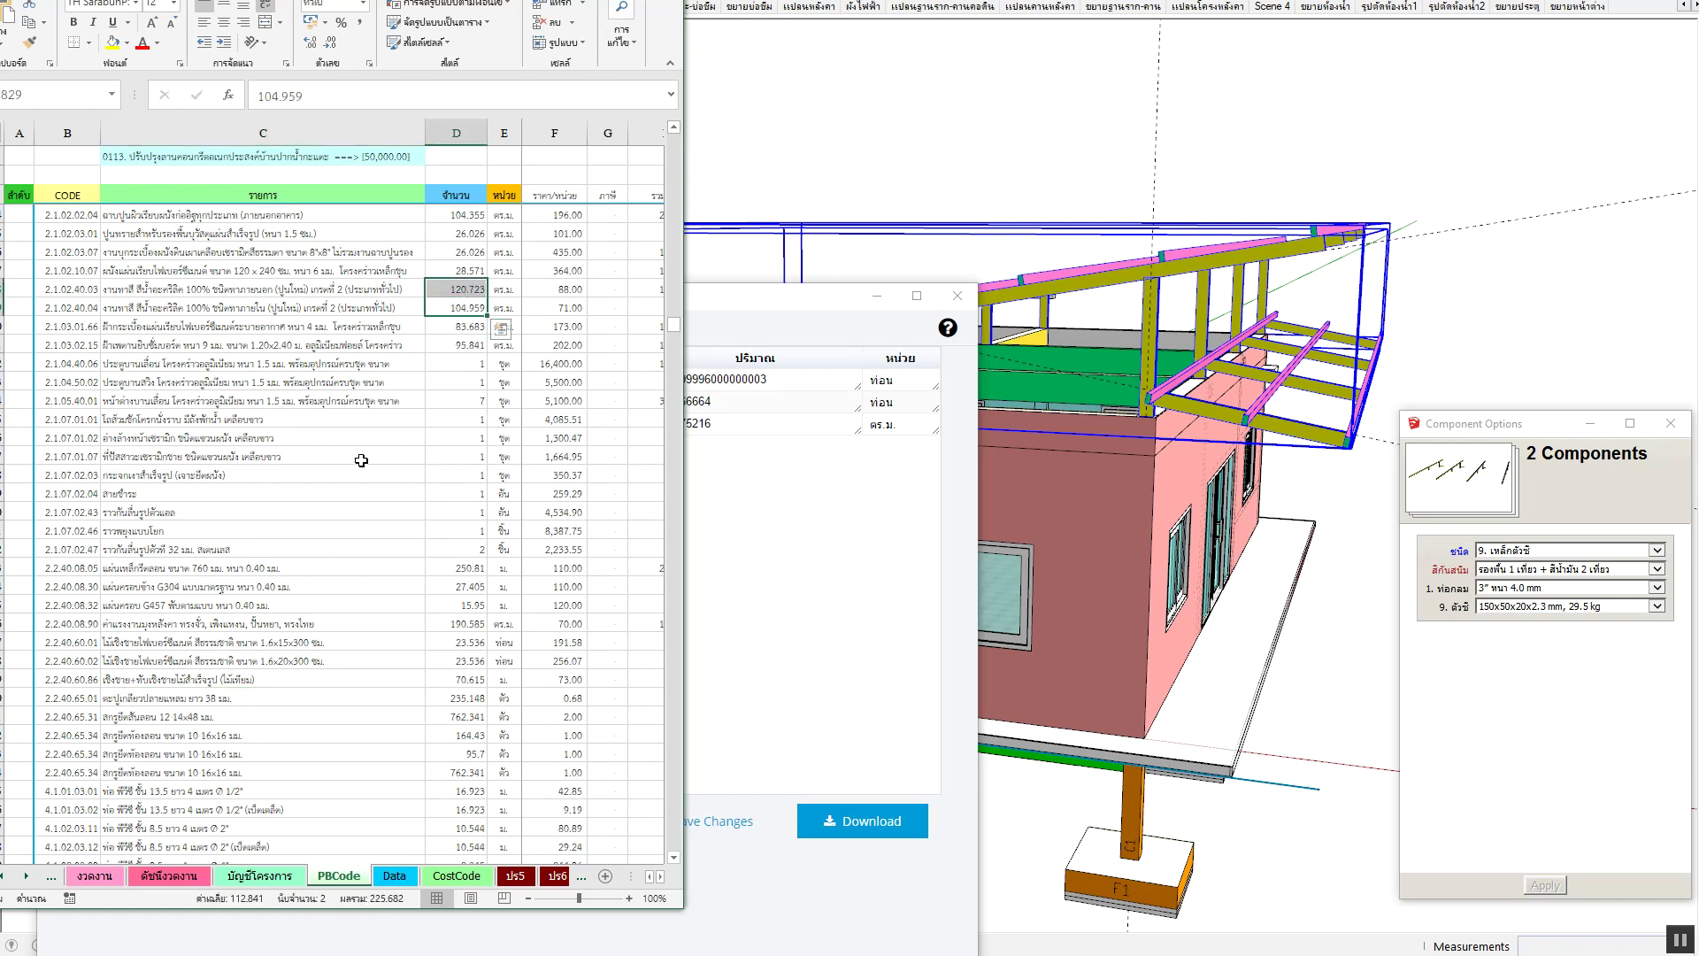
scroll(389, 381, up, 1)
scroll(396, 411, up, 1)
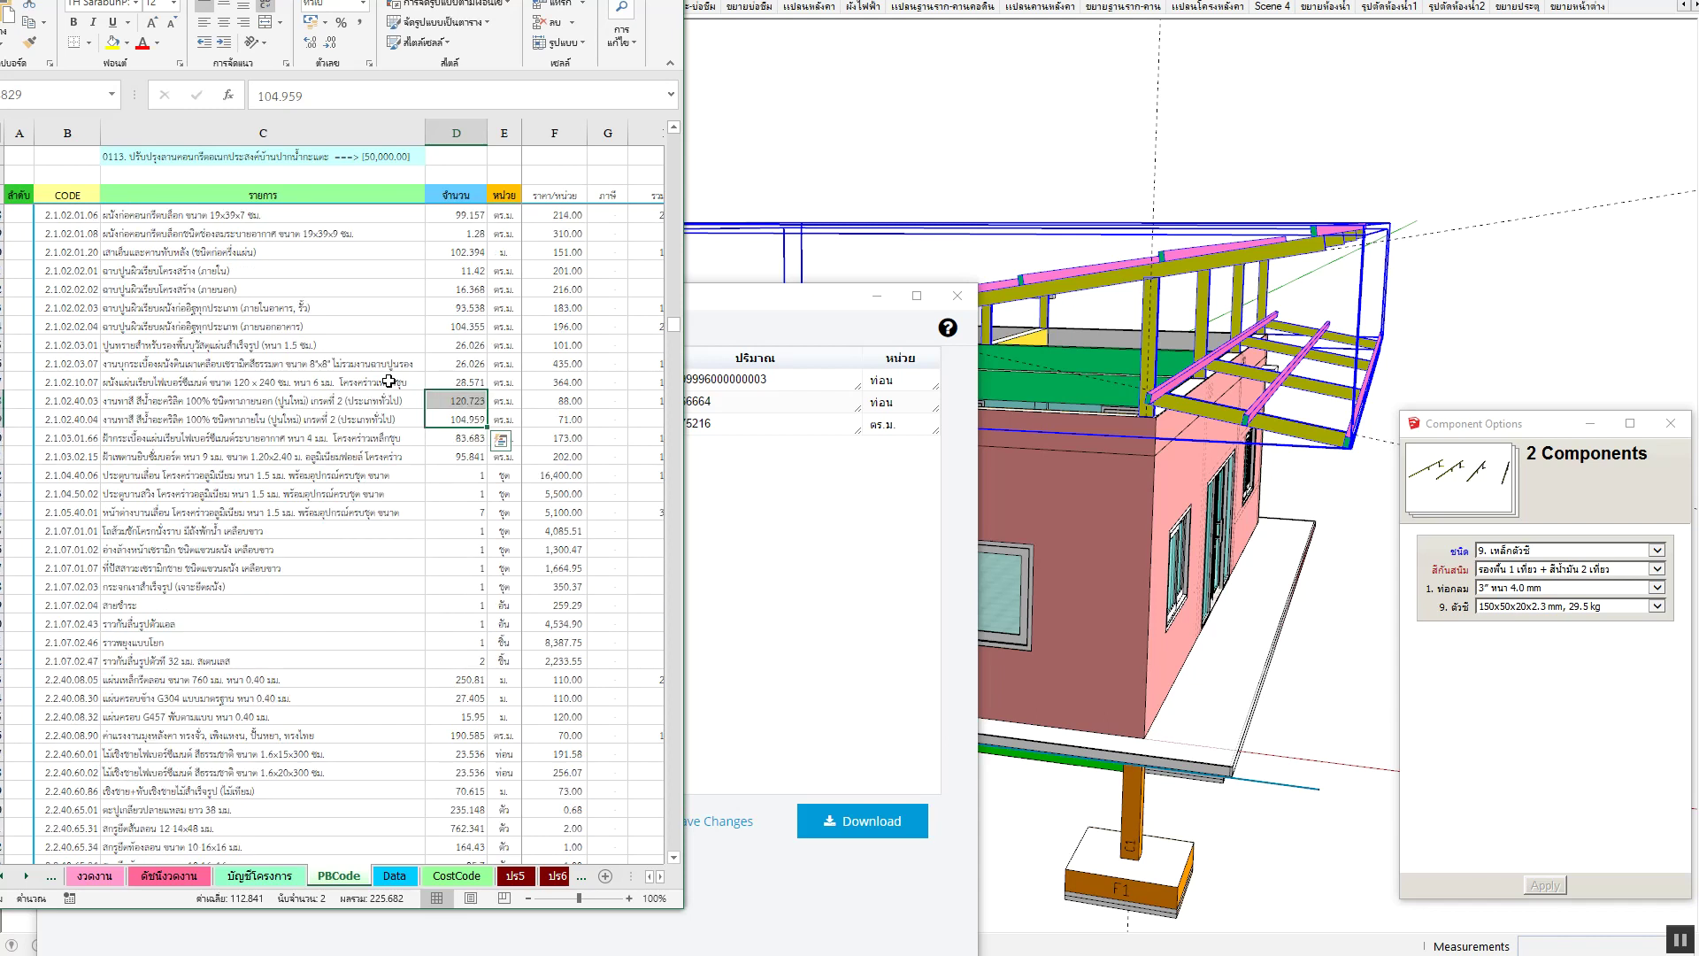
scroll(396, 411, up, 2)
scroll(416, 447, up, 1)
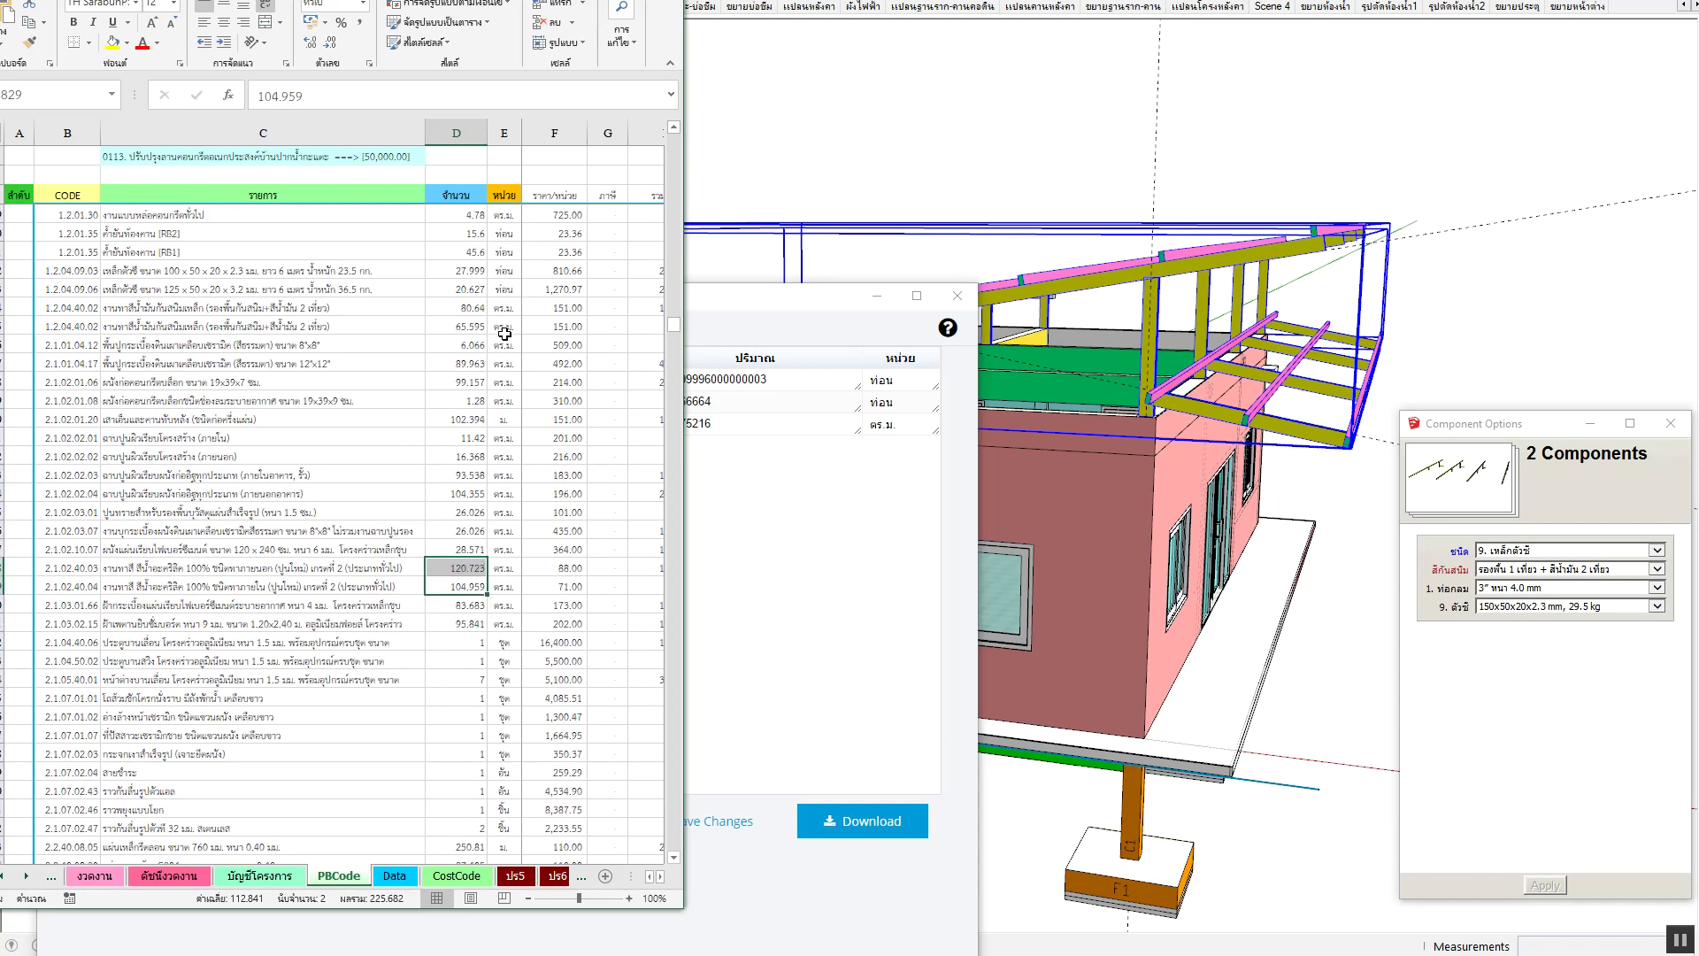
drag(469, 312, 467, 327)
key(ctrl+c)
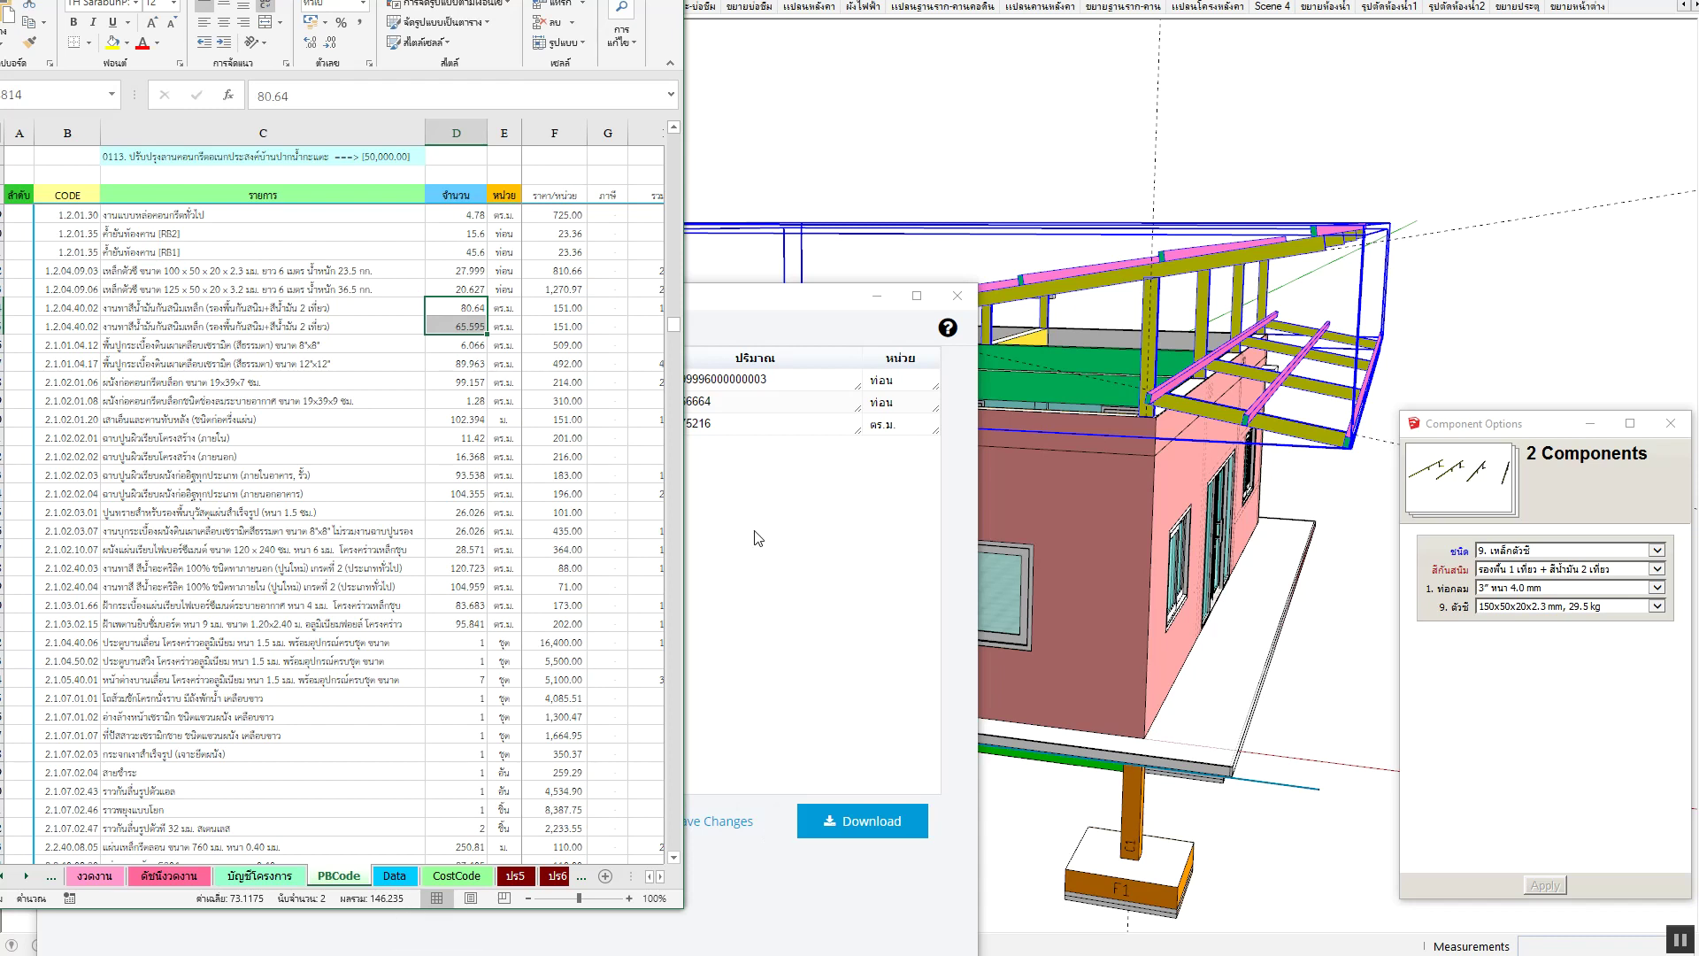
drag(790, 300, 870, 308)
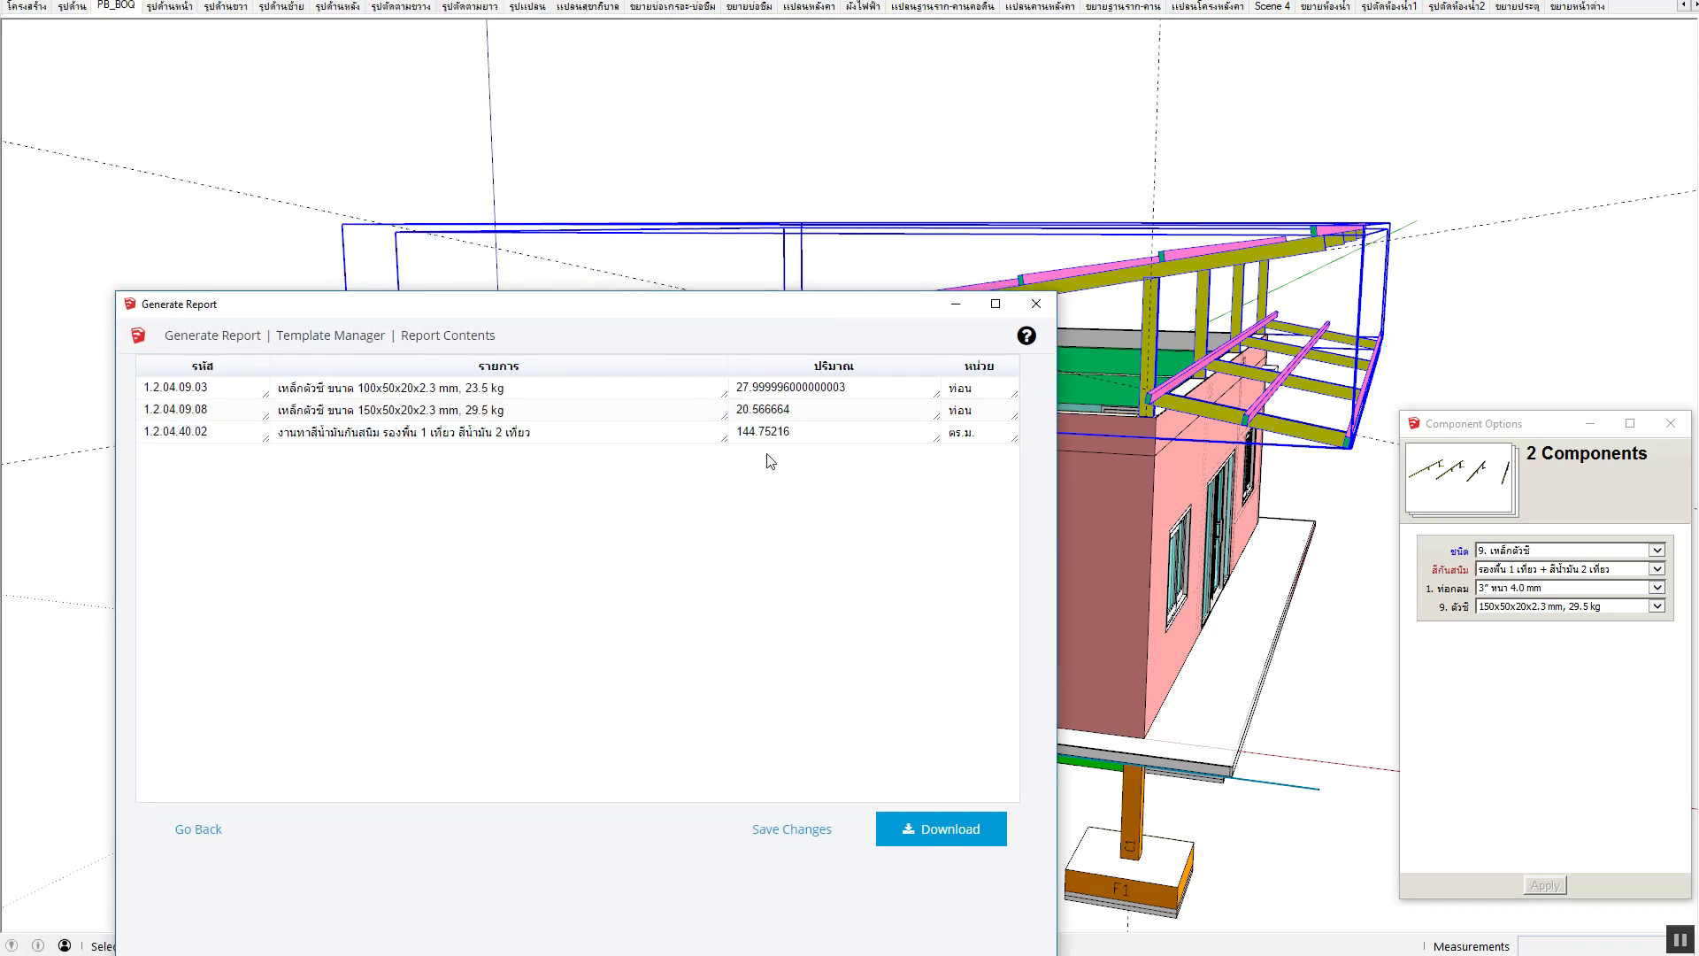
key(alt+Tab)
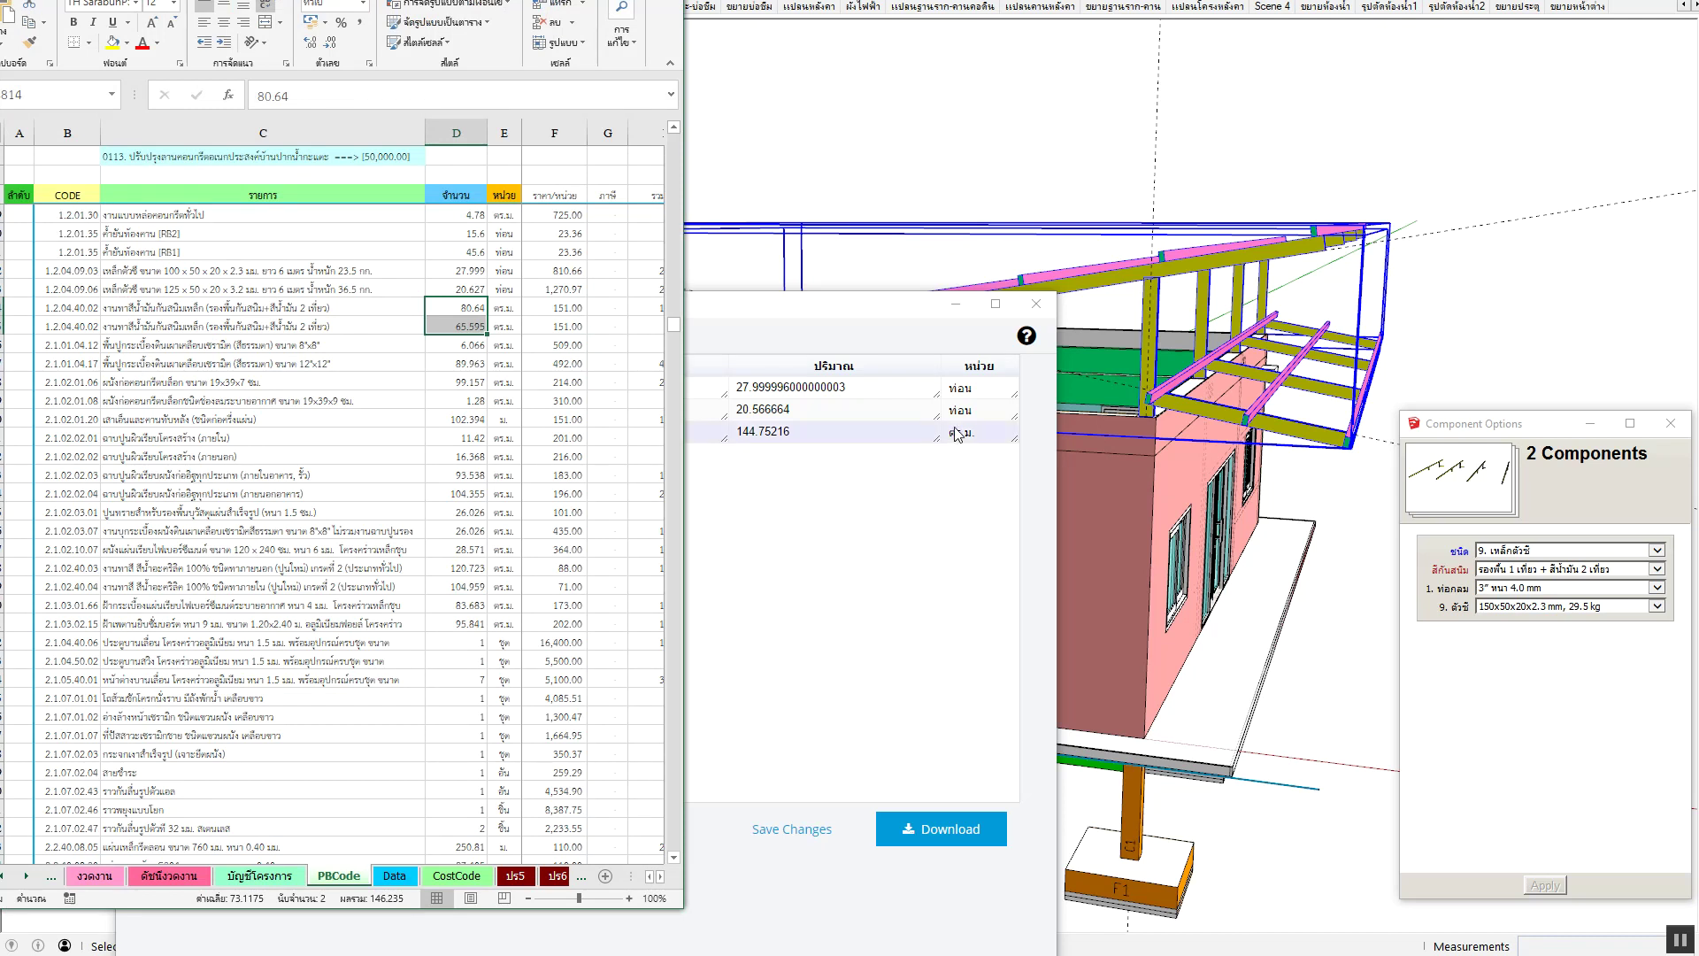
key(ctrl+v)
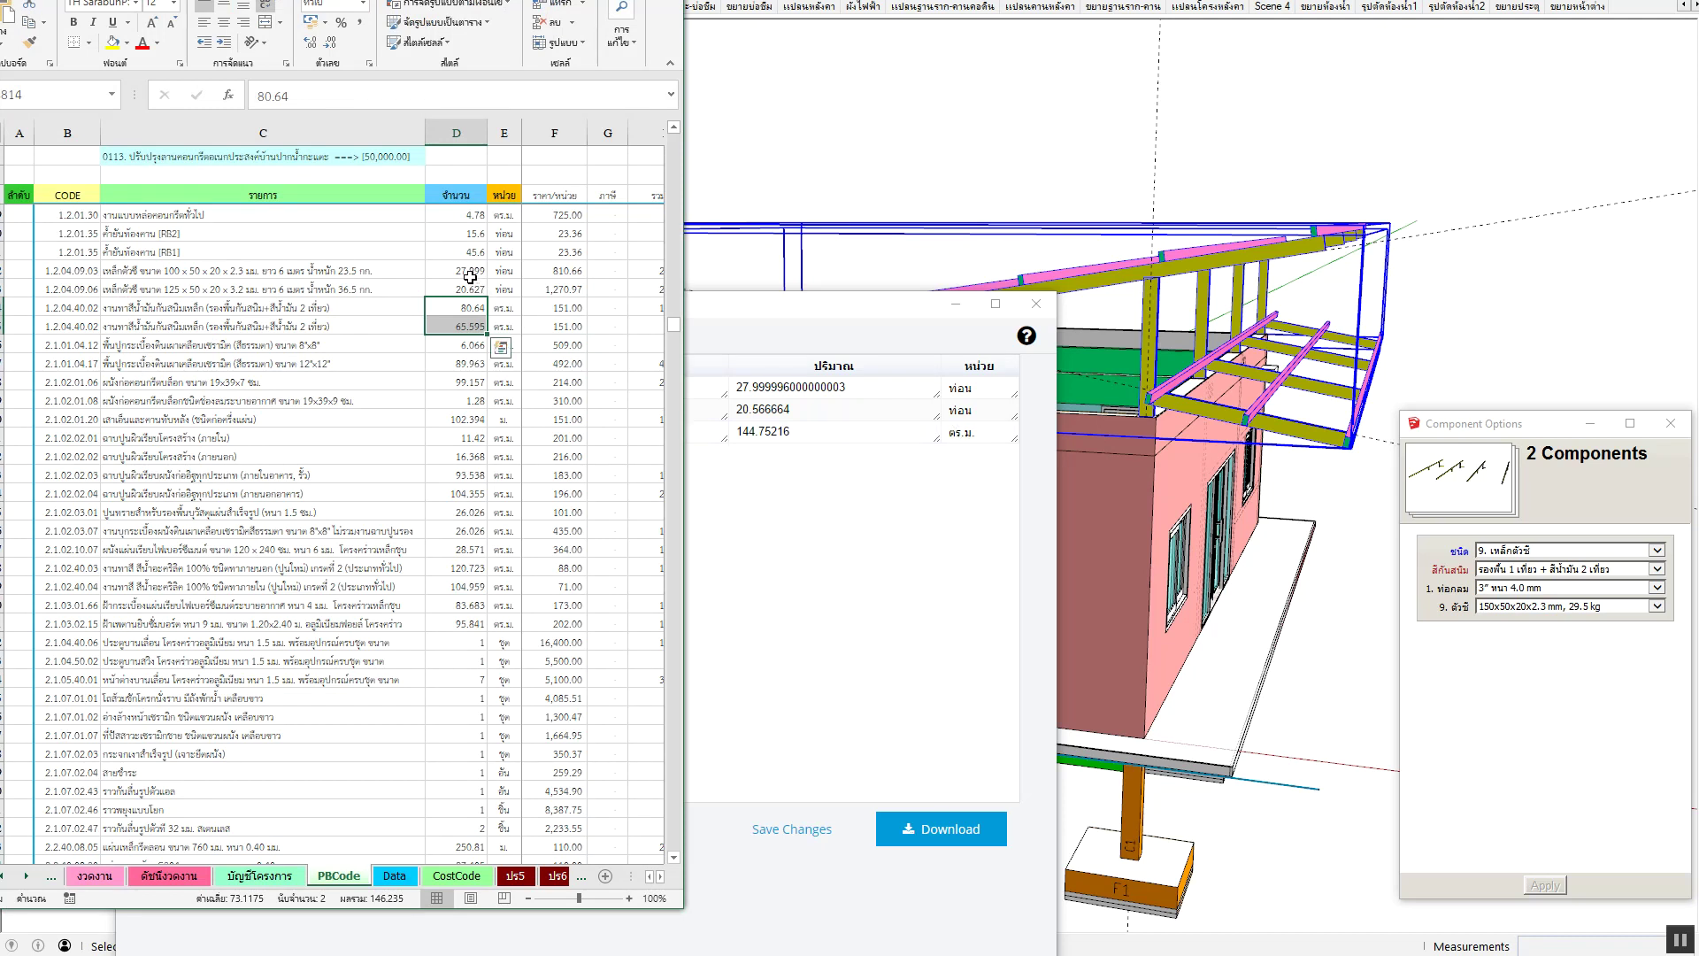
click(466, 289)
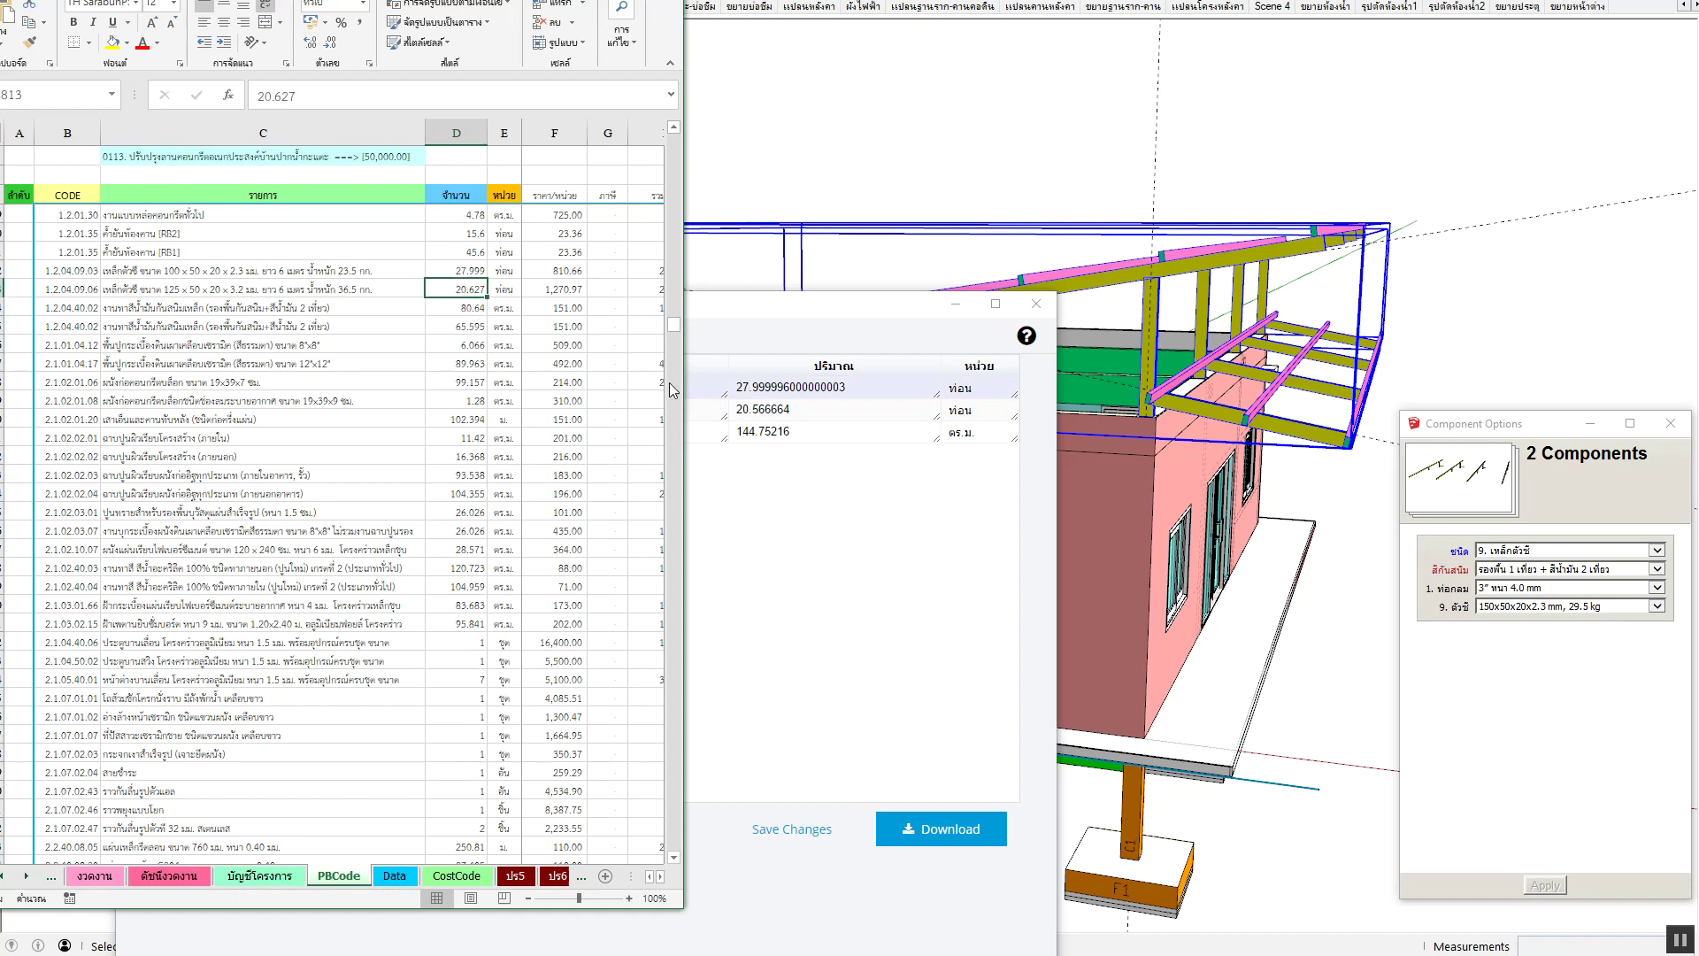
click(954, 313)
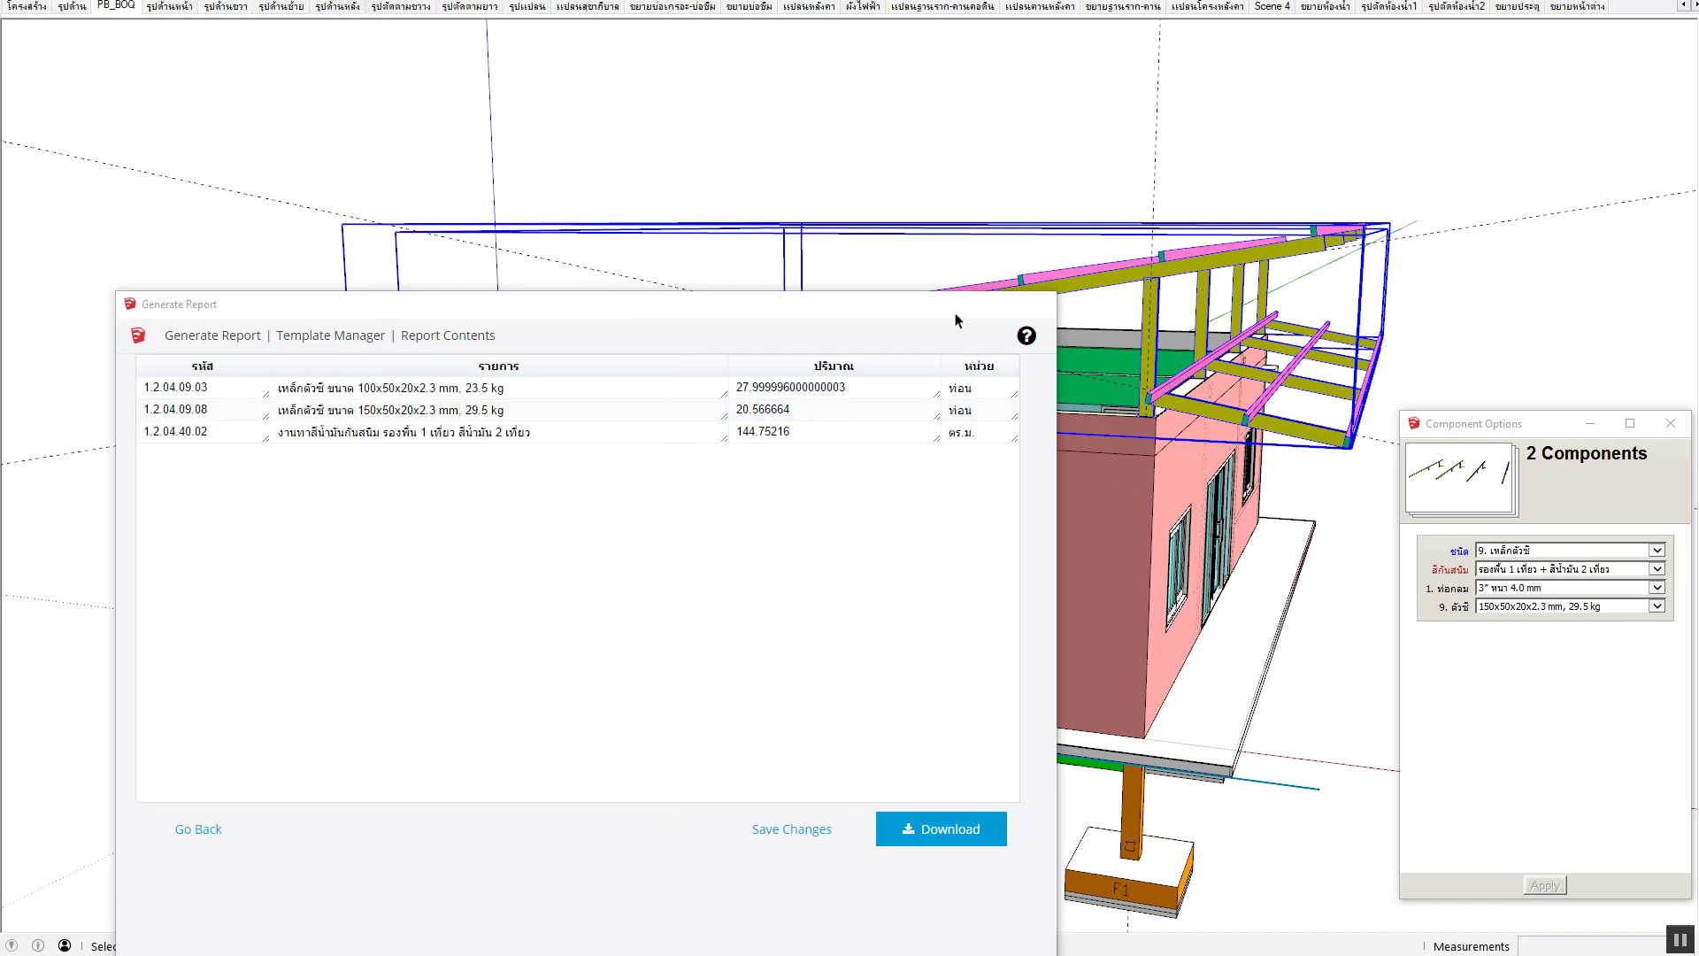